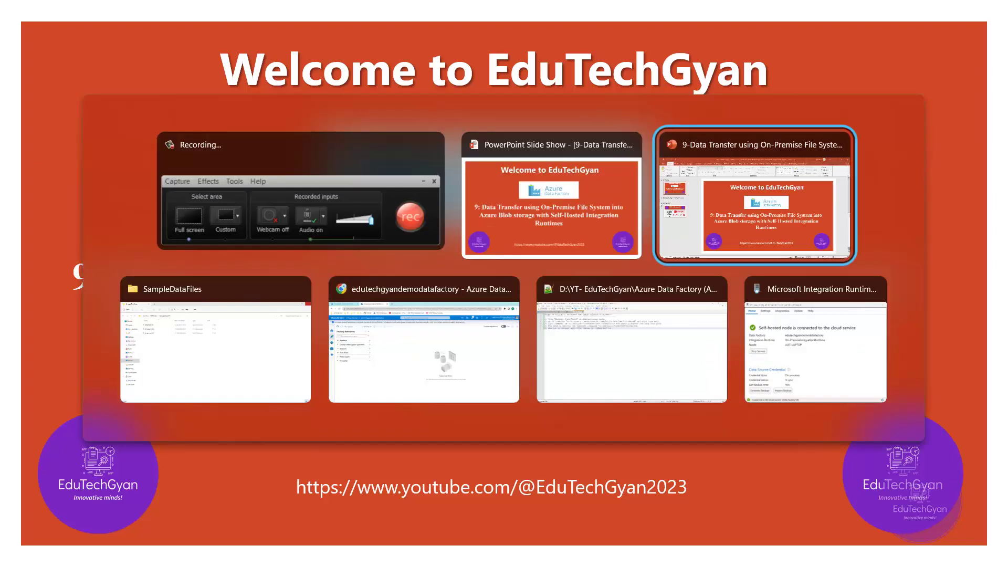
{"action": "key", "text": "Tab"}
{"action": "key", "text": "Tab"}
{"action": "key", "text": "Tab"}
{"action": "key", "text": "Tab"}
Show the Integration Runtime Configuration Manager confirming the self-hosted node is connected to the cloud service
{"action": "key", "text": "alt"}
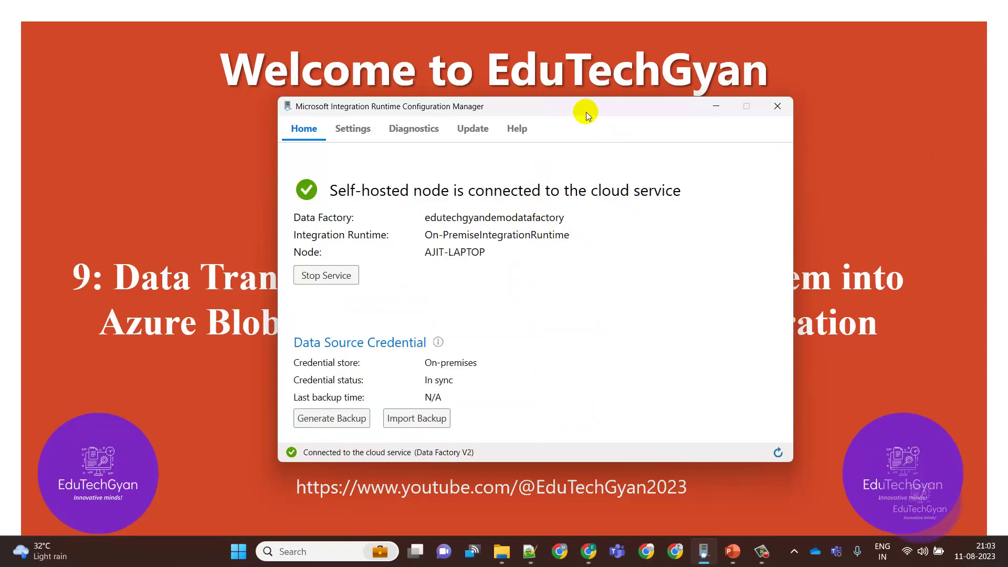
{"action": "left_click_drag", "start_coordinate": [570, 111], "coordinate": [681, 79]}
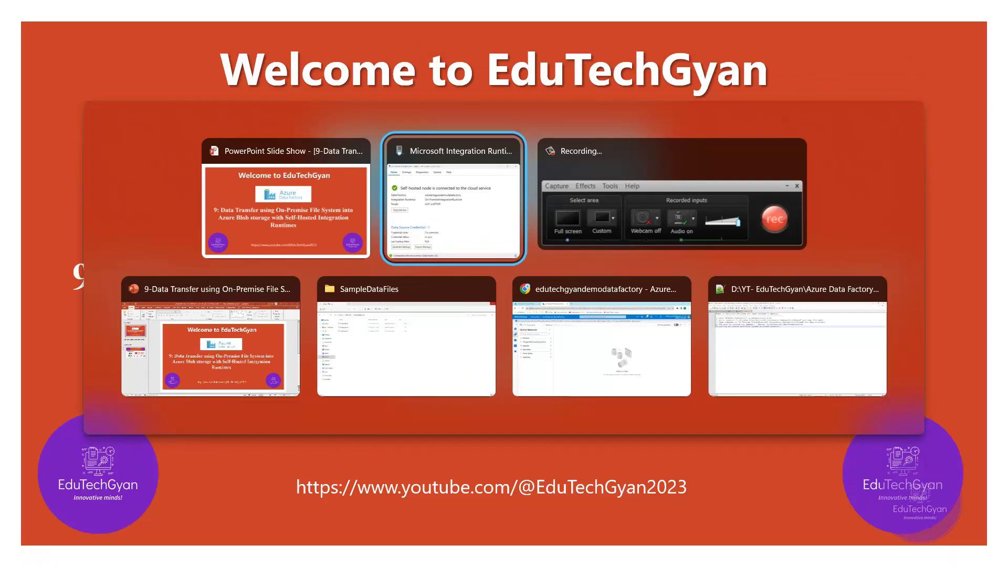
Show the D:\SampleDataFiles folder path holding Employee-01 through Employee-03 text files
{"action": "key", "text": "Tab"}
{"action": "key", "text": "Tab"}
{"action": "key", "text": "Tab"}
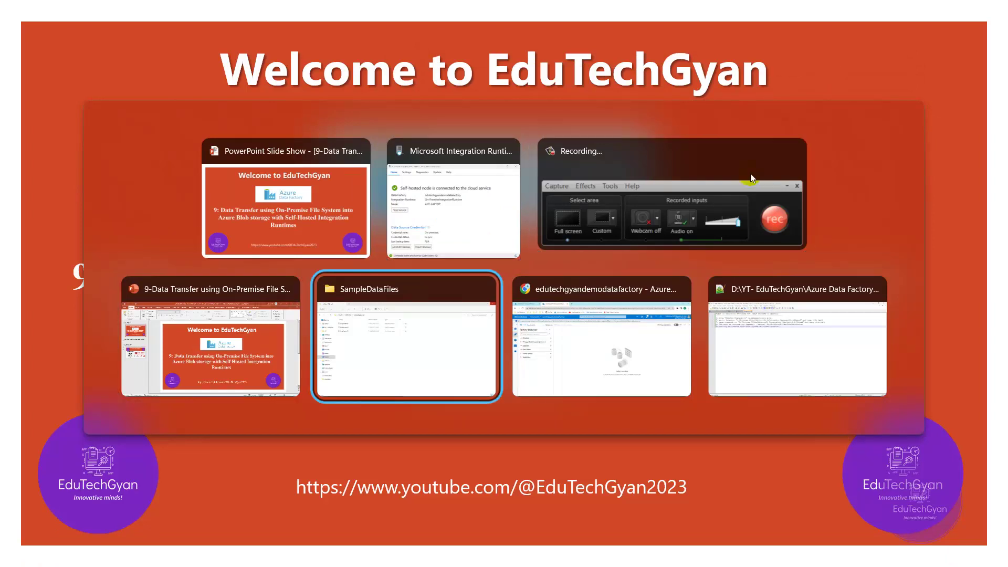
{"action": "key", "text": "alt"}
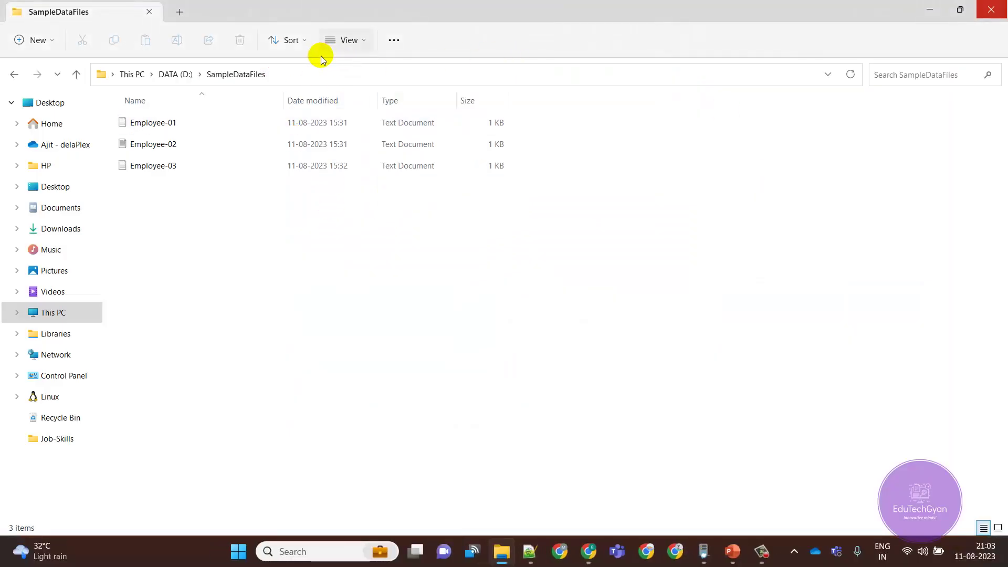
{"action": "left_click", "coordinate": [313, 74]}
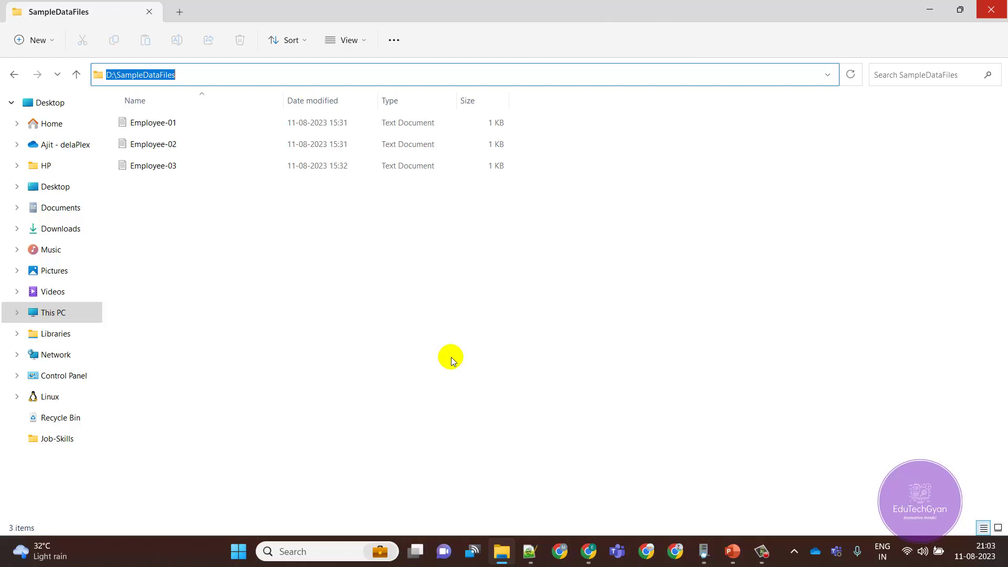
Show the empty Output folder of the download container in sftpftpstorageaccount
{"action": "left_click", "coordinate": [589, 552]}
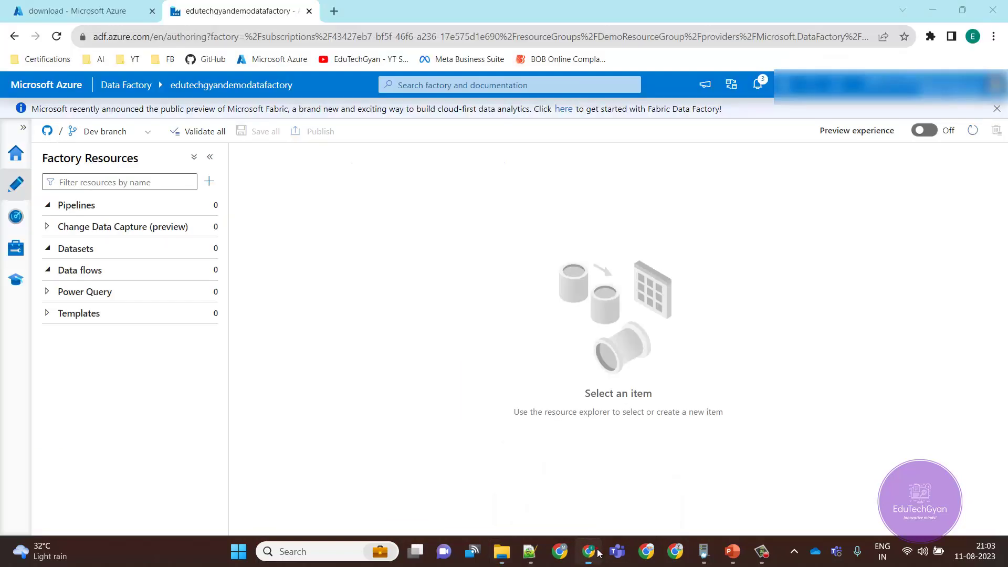
{"action": "left_click", "coordinate": [77, 10]}
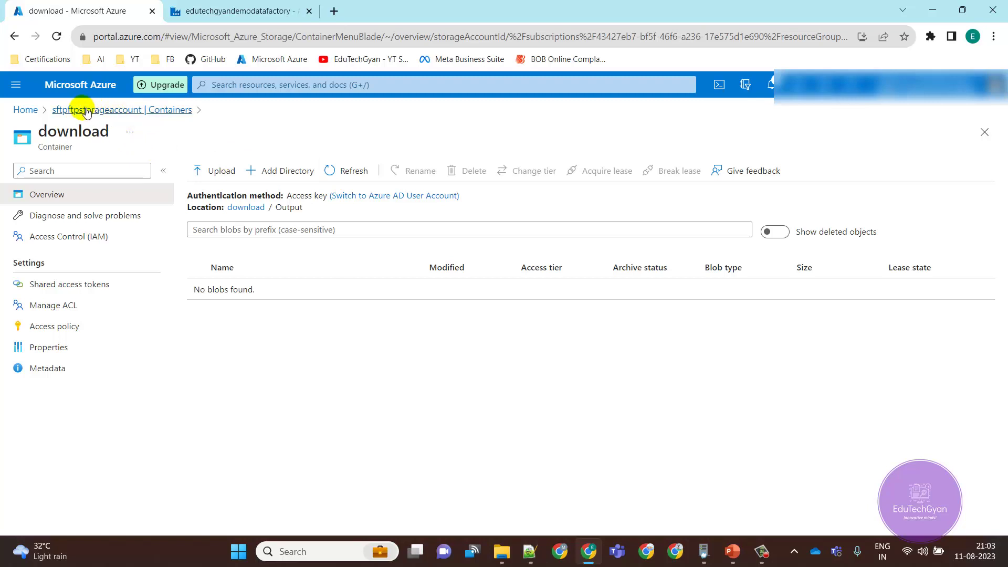
{"action": "double_click", "coordinate": [289, 208]}
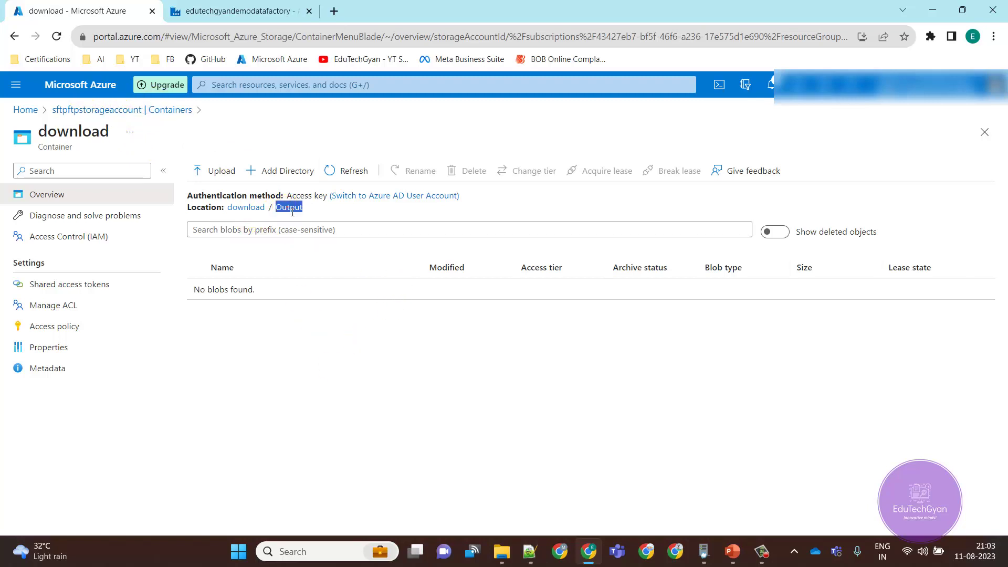
{"action": "left_click", "coordinate": [270, 337]}
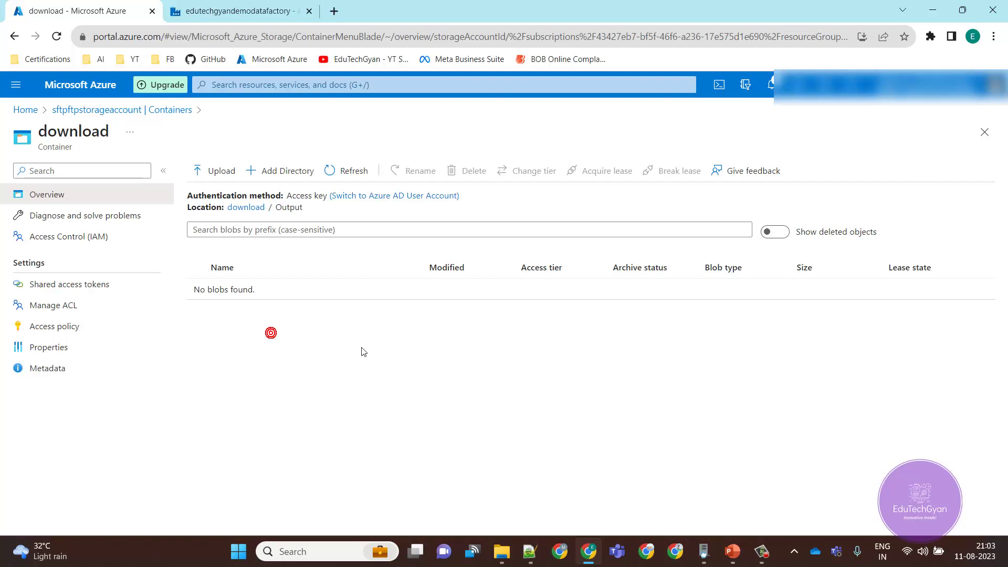
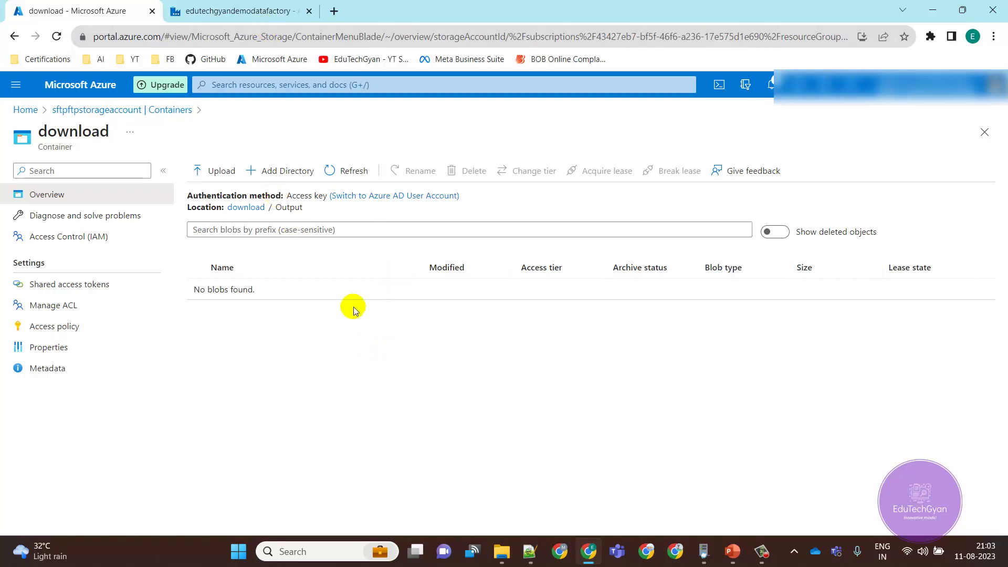
In the Manage hub, check Integration runtimes, then list the two linked services
{"action": "left_click", "coordinate": [244, 11]}
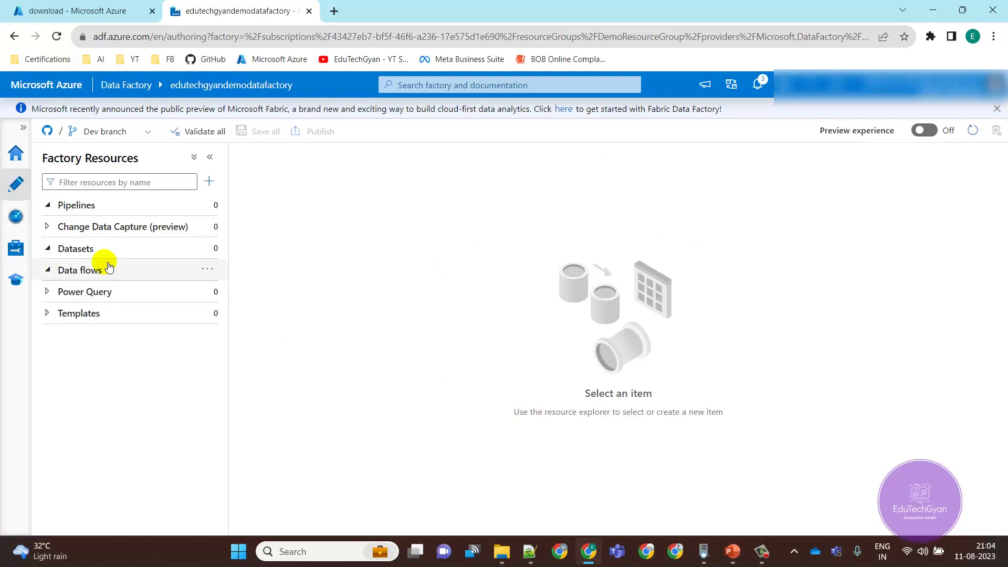
{"action": "left_click", "coordinate": [16, 249]}
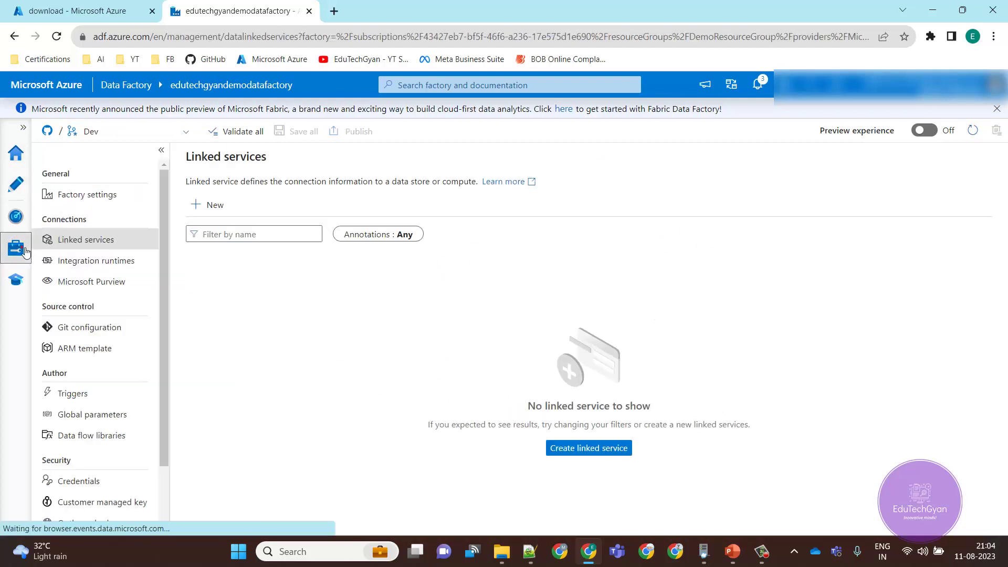
{"action": "left_click", "coordinate": [106, 263]}
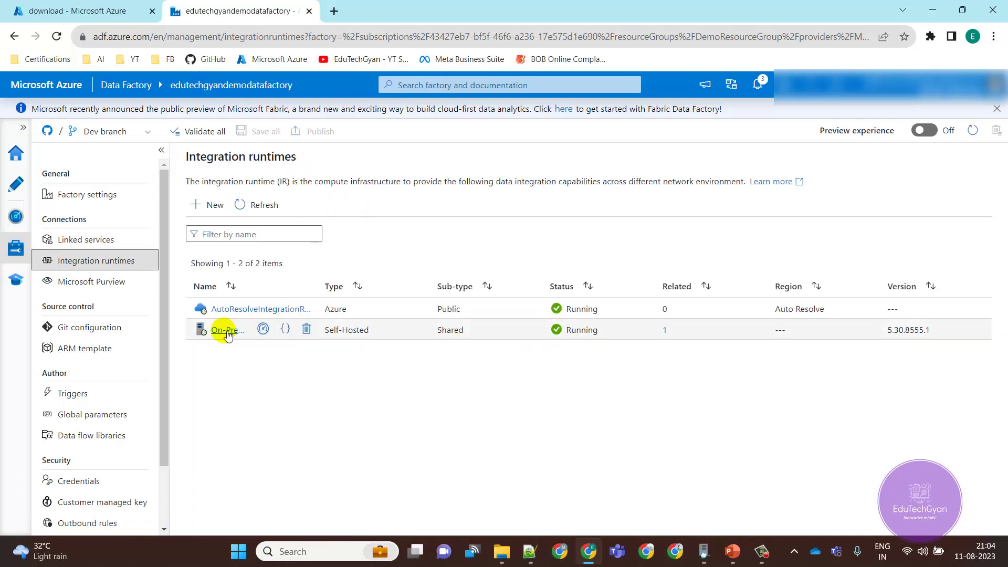
{"action": "left_click", "coordinate": [115, 239]}
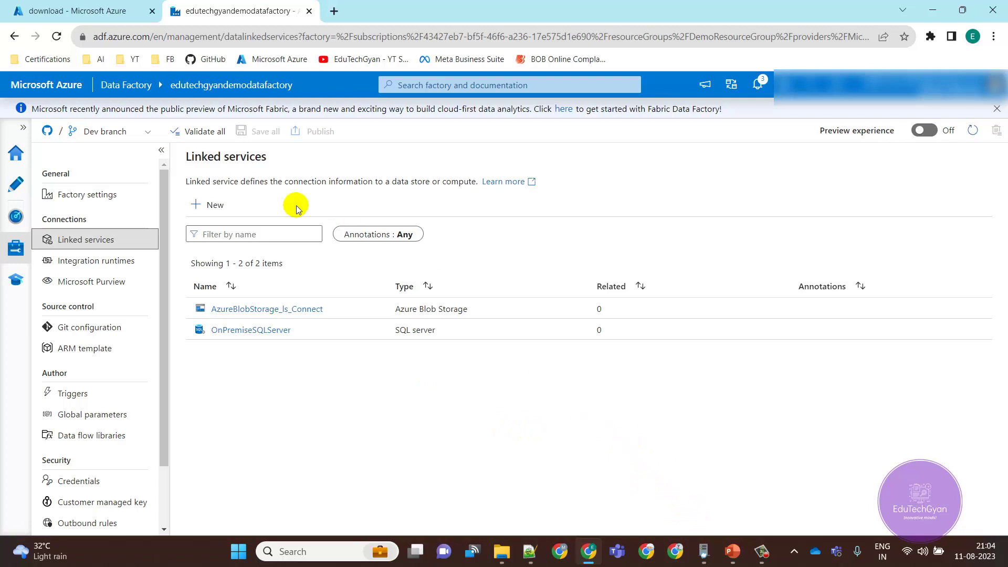
Start a new linked service using the File system data store
{"action": "left_click", "coordinate": [203, 207]}
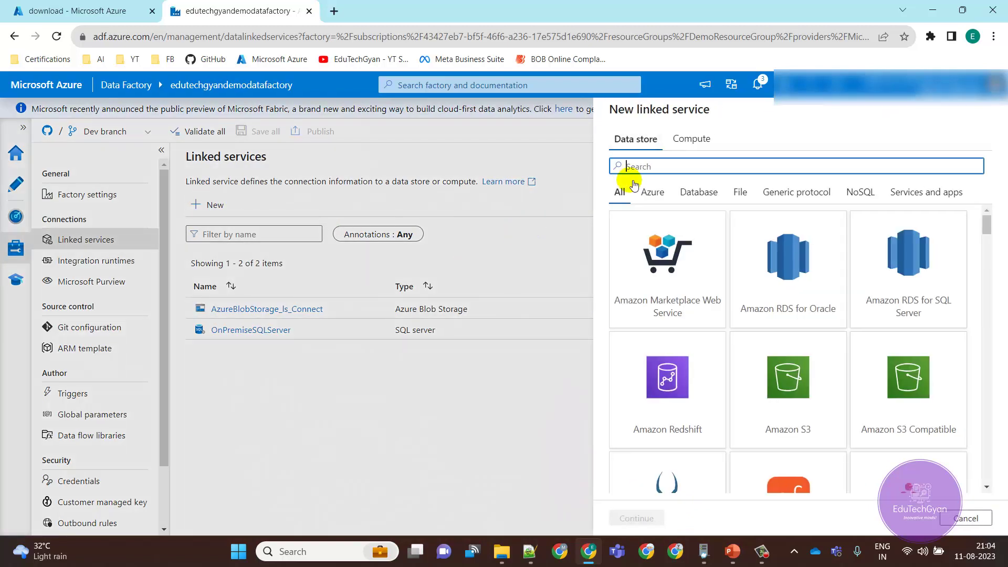
{"action": "left_click", "coordinate": [676, 168]}
{"action": "type", "text": "file"}
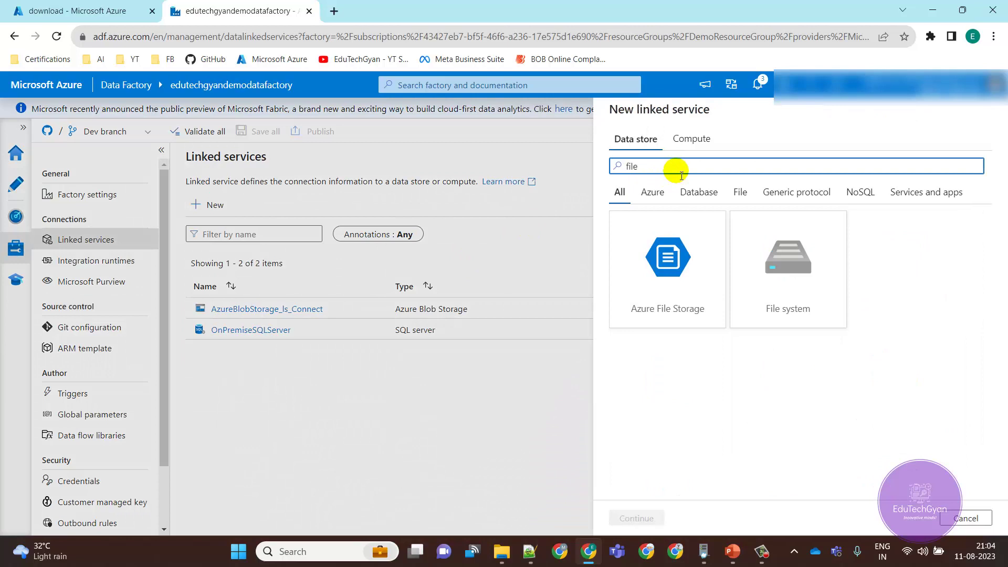
{"action": "left_click", "coordinate": [789, 279]}
{"action": "left_click", "coordinate": [637, 518]}
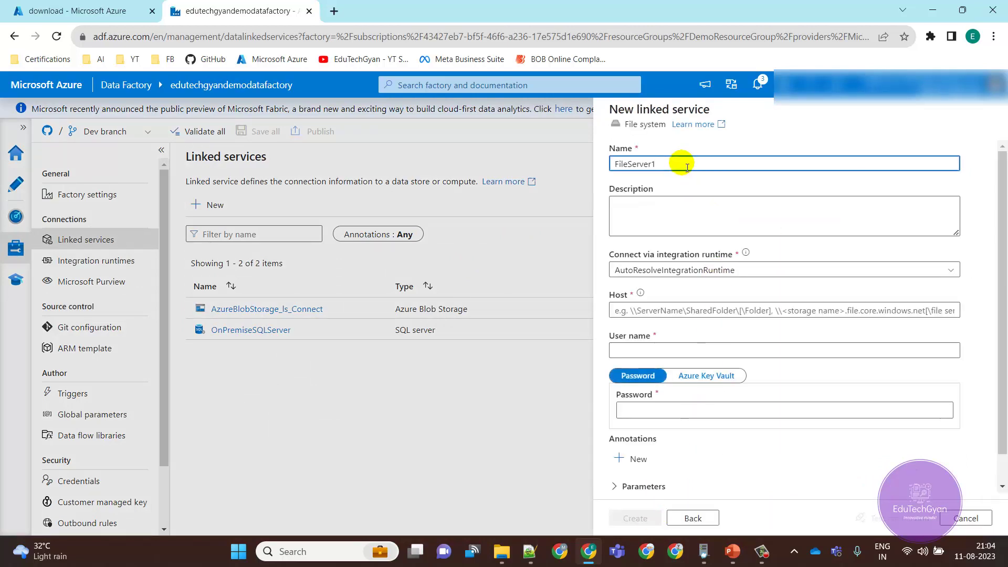
Name the linked service OnPremiseFileServer and connect via On-PremiseIntegrationRuntime
{"action": "double_click", "coordinate": [687, 164]}
{"action": "key", "text": "Home"}
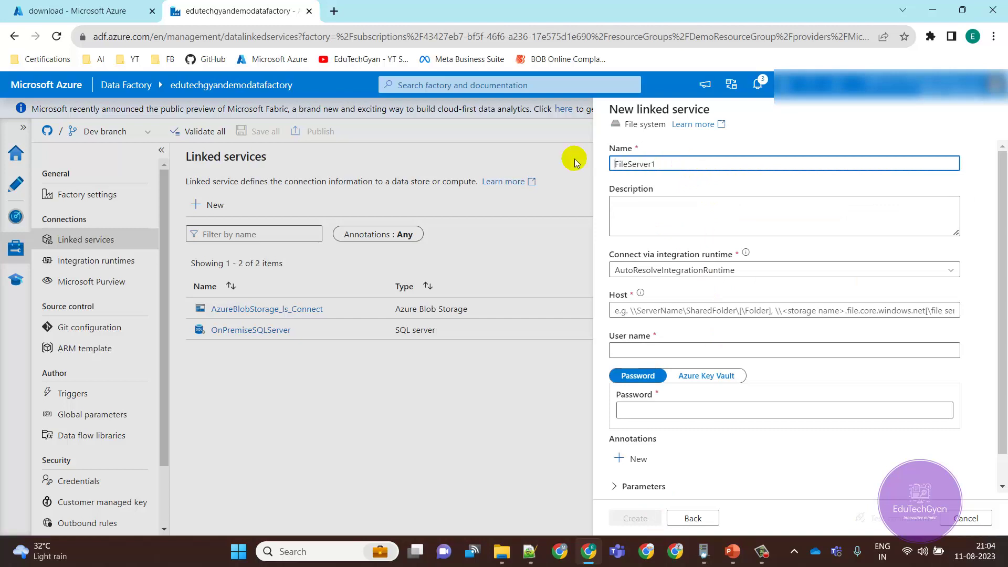
{"action": "type", "text": "On"}
{"action": "type", "text": "PremisFile"}
{"action": "left_click", "coordinate": [707, 164]}
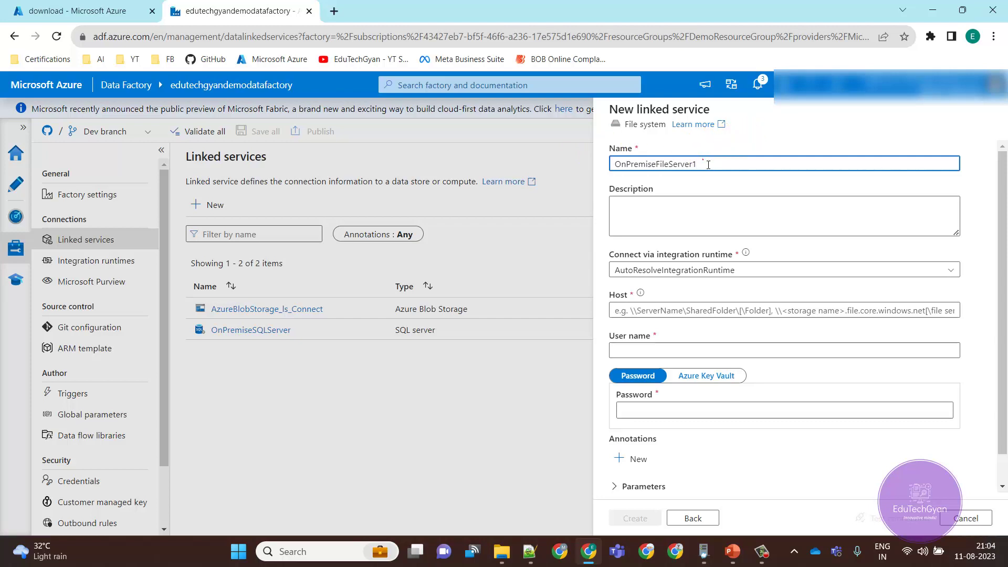
{"action": "key", "text": "BackSpace"}
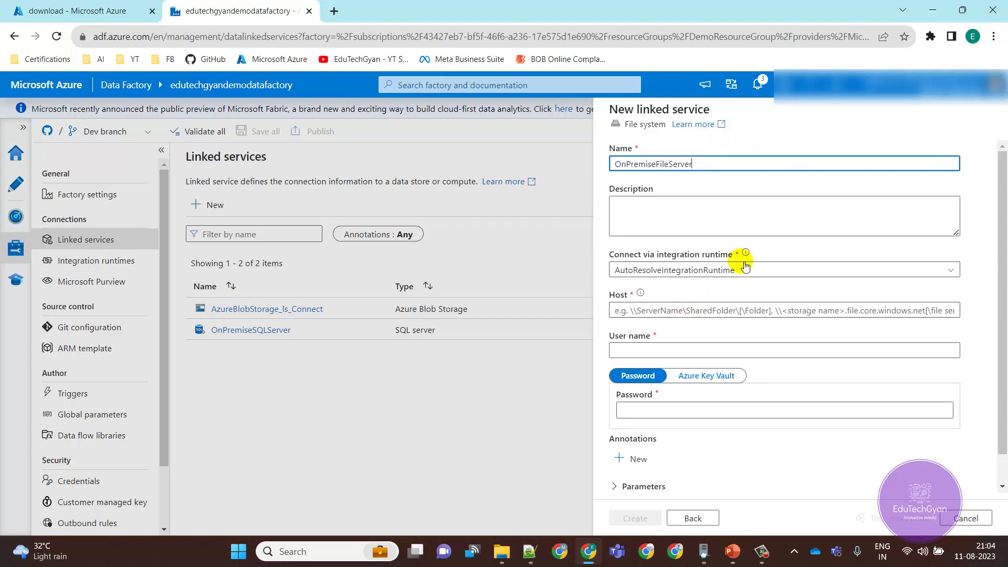
{"action": "left_click", "coordinate": [740, 270]}
{"action": "left_click", "coordinate": [696, 329]}
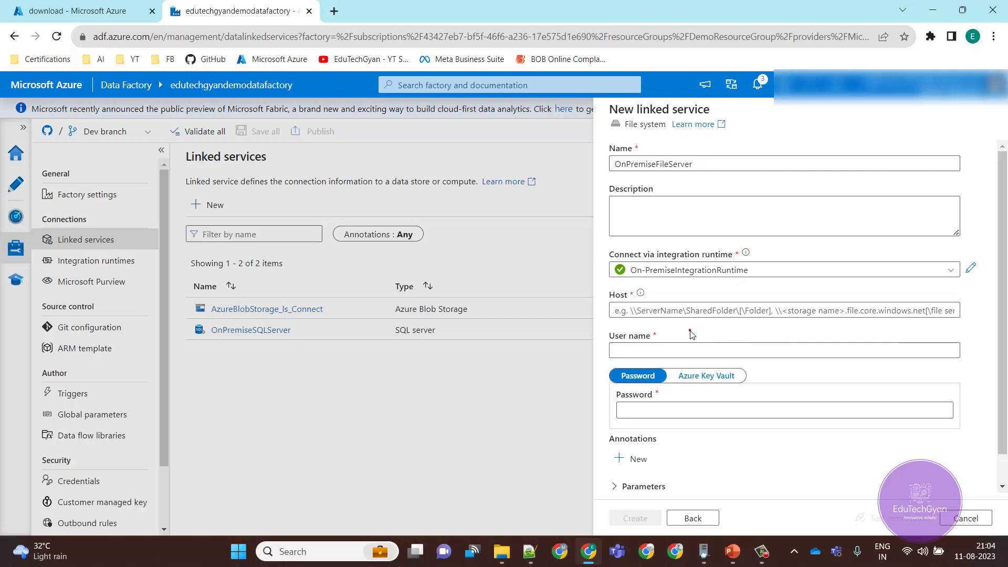
Copy the SampleDataFiles folder path from File Explorer for the host field
{"action": "left_click", "coordinate": [867, 311]}
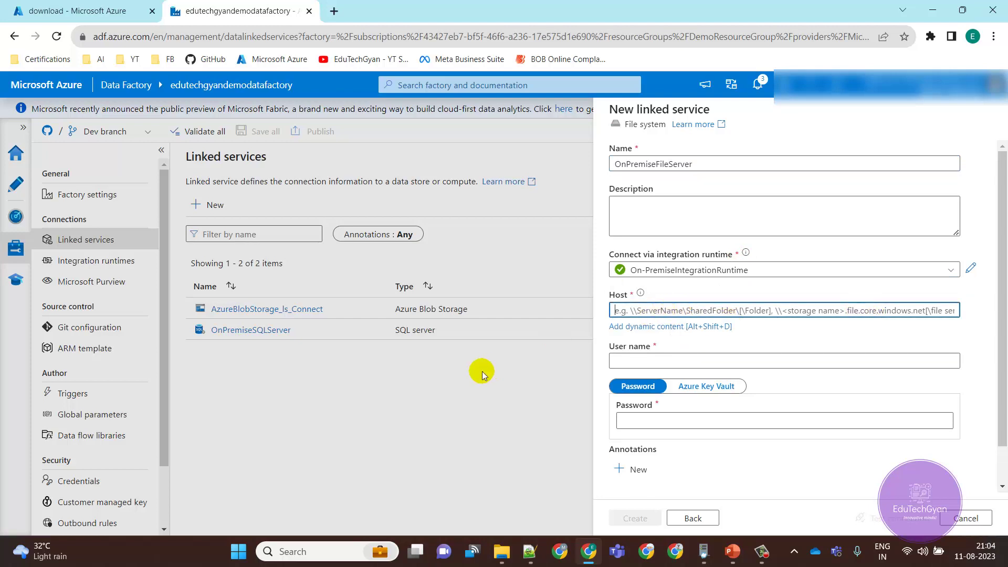
{"action": "left_click", "coordinate": [502, 550]}
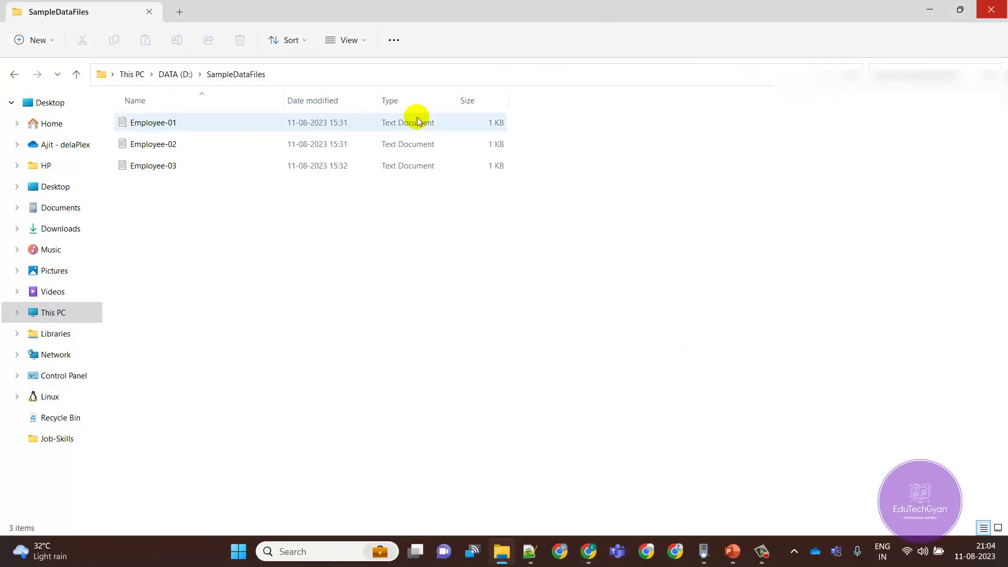
{"action": "left_click", "coordinate": [344, 73]}
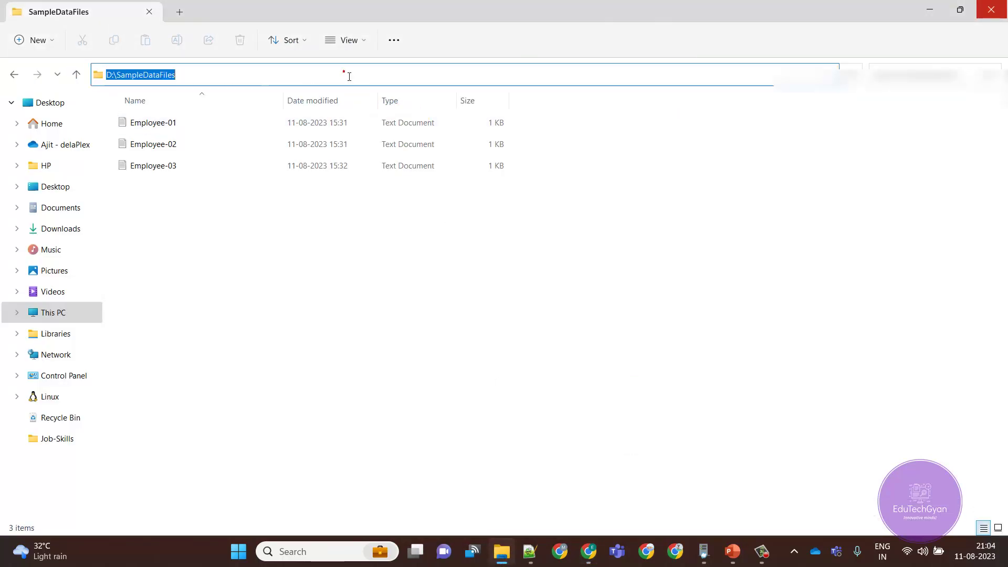
{"action": "key", "text": "ctrl+c"}
{"action": "key", "text": "alt+Tab"}
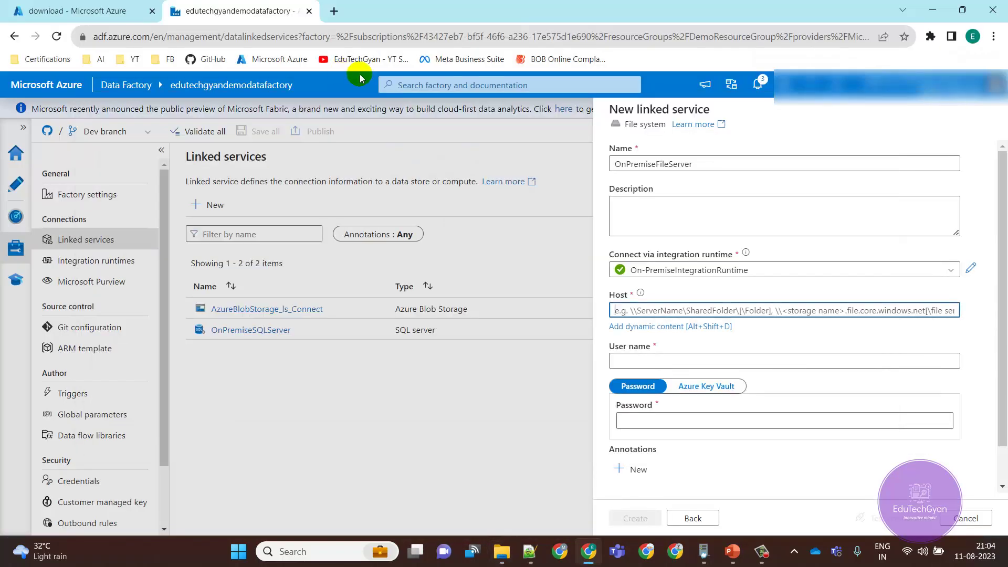
Enter host D:\SampleDataFiles, user name HP, and the password
{"action": "left_click", "coordinate": [654, 310]}
{"action": "key", "text": "ctrl+v"}
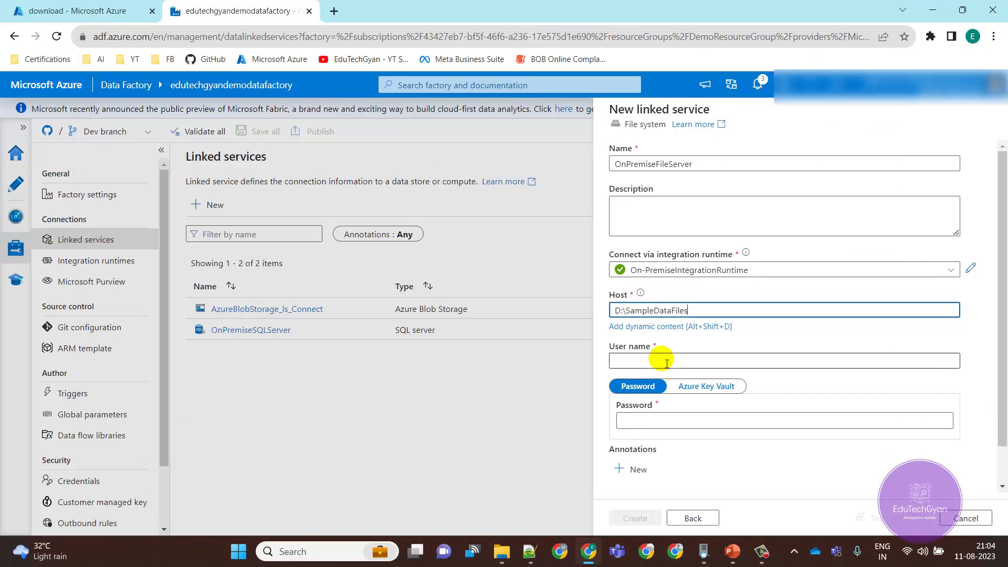
{"action": "left_click_drag", "start_coordinate": [1003, 283], "coordinate": [991, 356]}
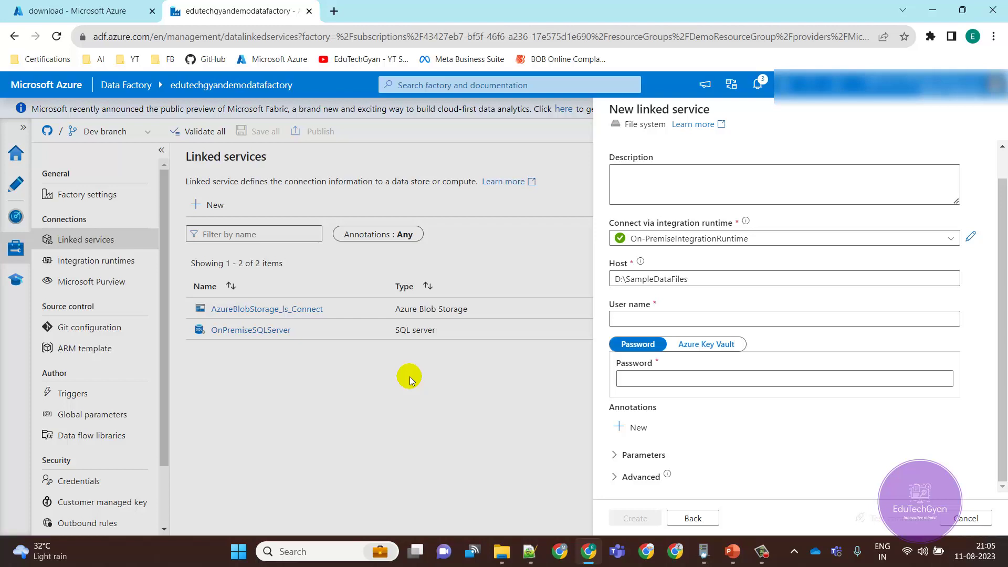
{"action": "left_click", "coordinate": [661, 318]}
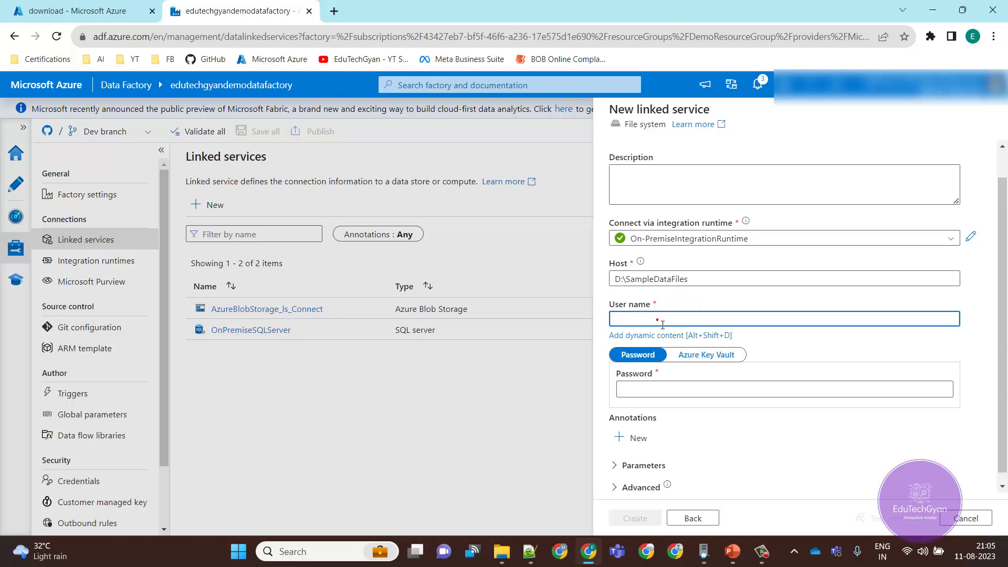
{"action": "type", "text": "HP"}
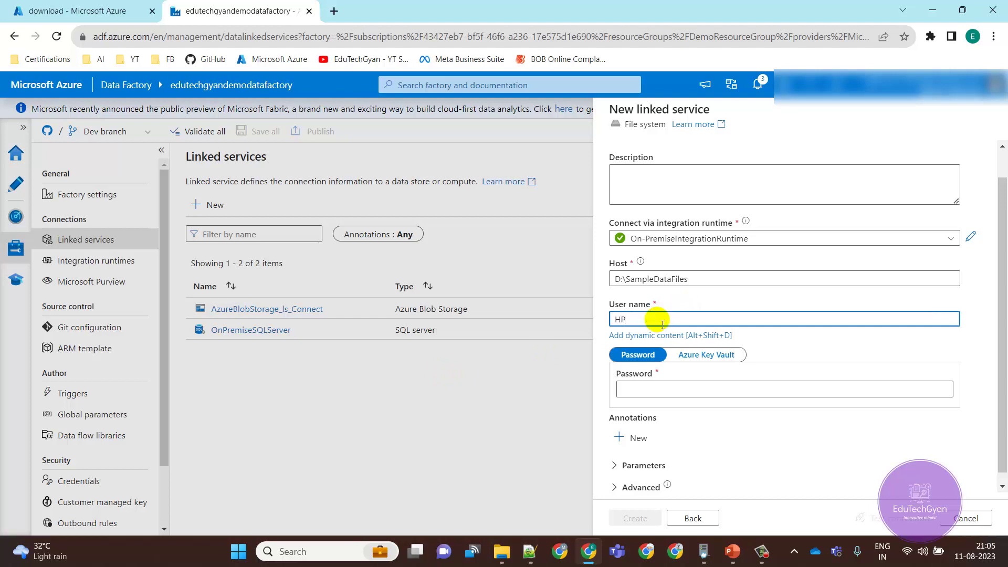
{"action": "key", "text": "Tab"}
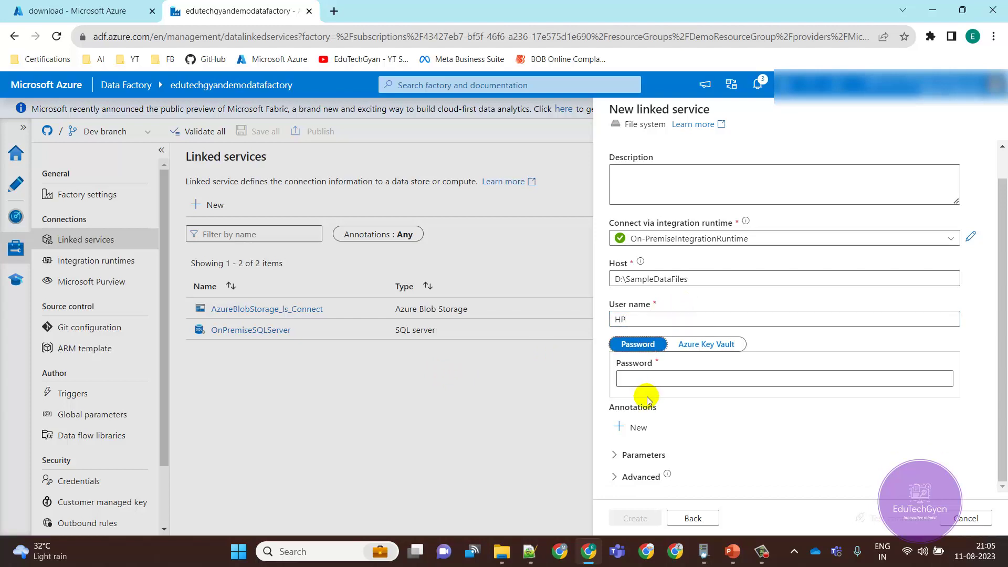
{"action": "left_click", "coordinate": [646, 380]}
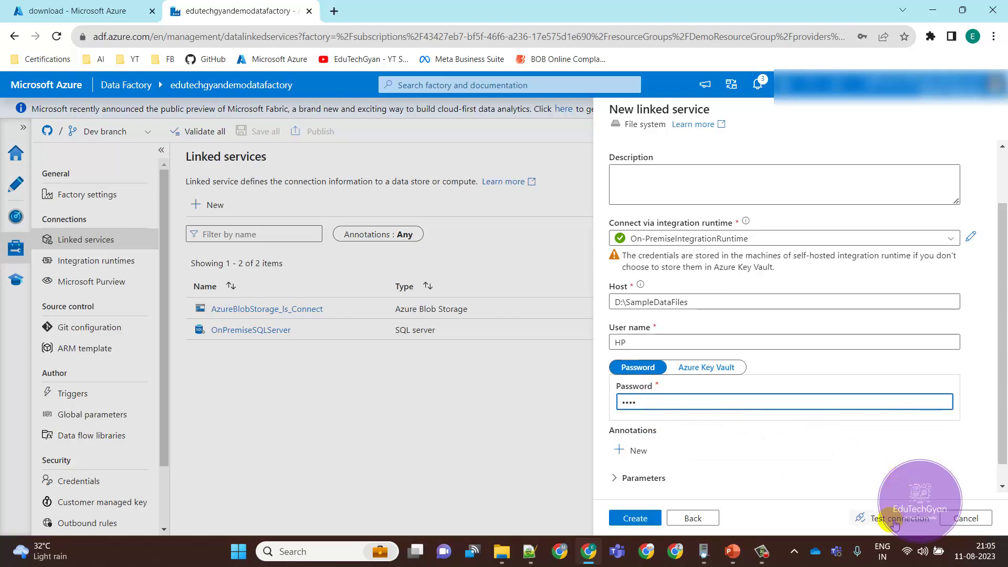
Run Test connection and open the details of the 22853 access-denied error
{"action": "left_click", "coordinate": [898, 518]}
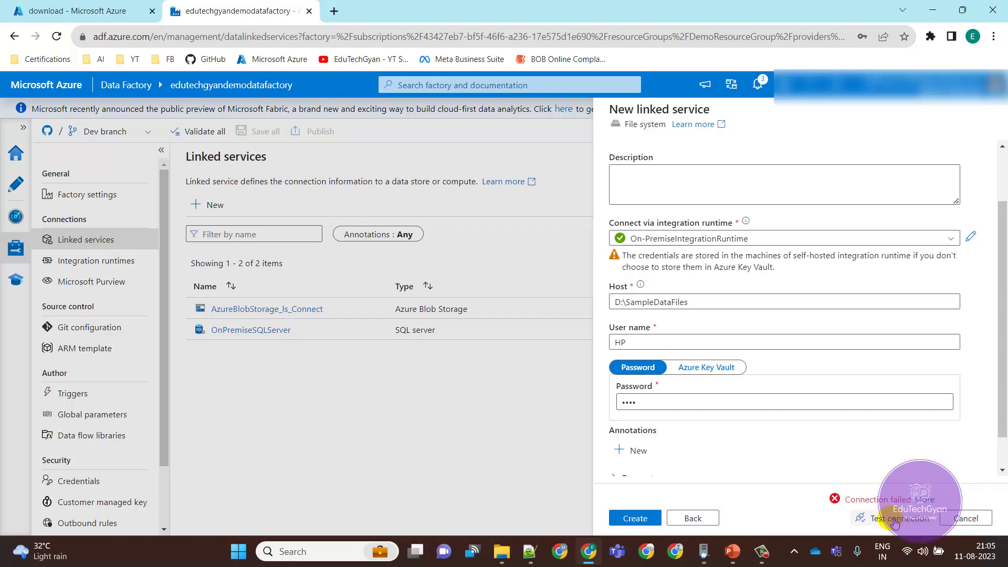
{"action": "left_click", "coordinate": [923, 500]}
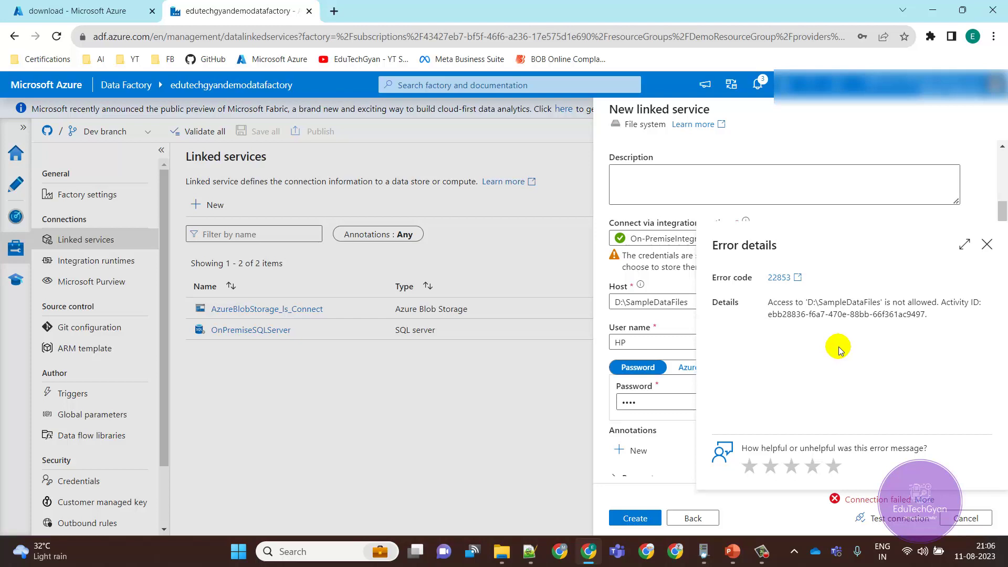
Open the Integration Runtime Configuration Manager's Diagnostics tab and request View logs
{"action": "left_click", "coordinate": [703, 552]}
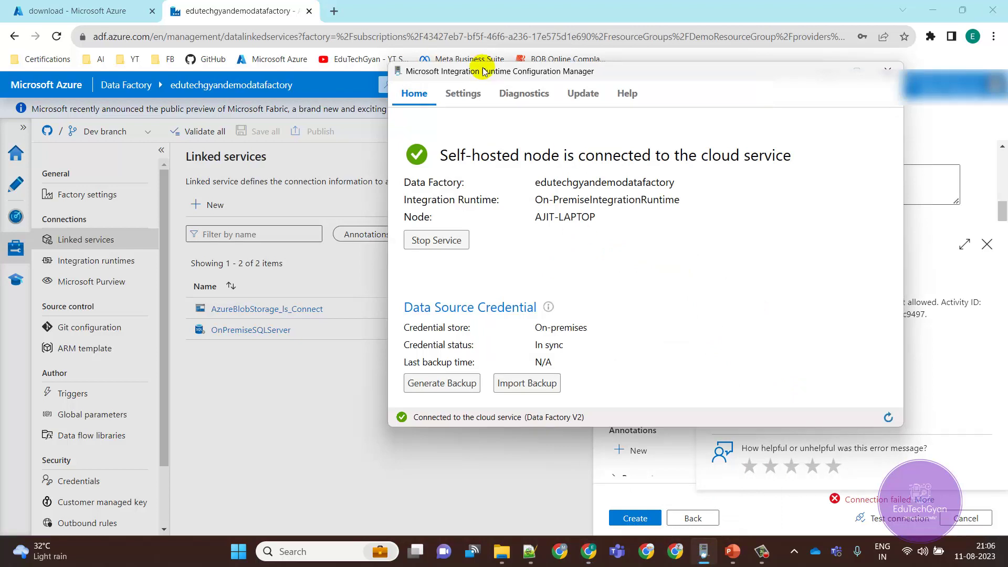
{"action": "left_click", "coordinate": [464, 93]}
{"action": "left_click", "coordinate": [517, 94]}
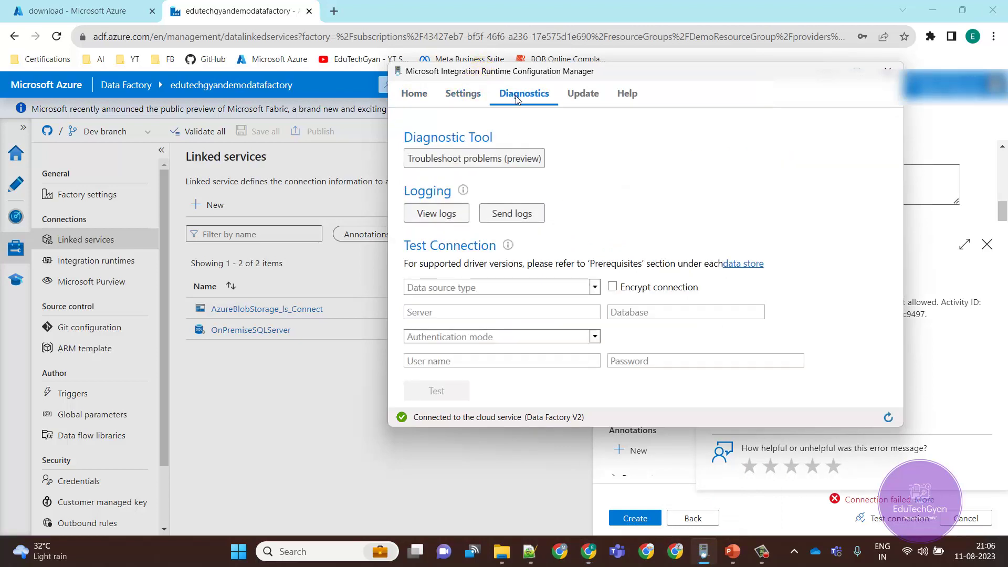
{"action": "left_click", "coordinate": [438, 213]}
{"action": "left_click", "coordinate": [447, 214]}
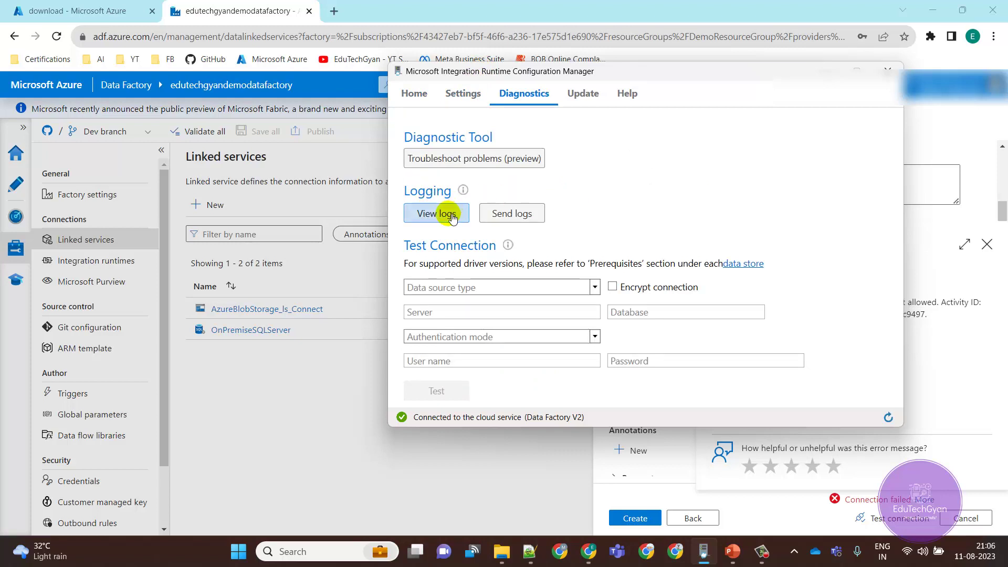
Open the runtime logs in Event Viewer and inspect the 21:05:34 error event
{"action": "left_click", "coordinate": [448, 214]}
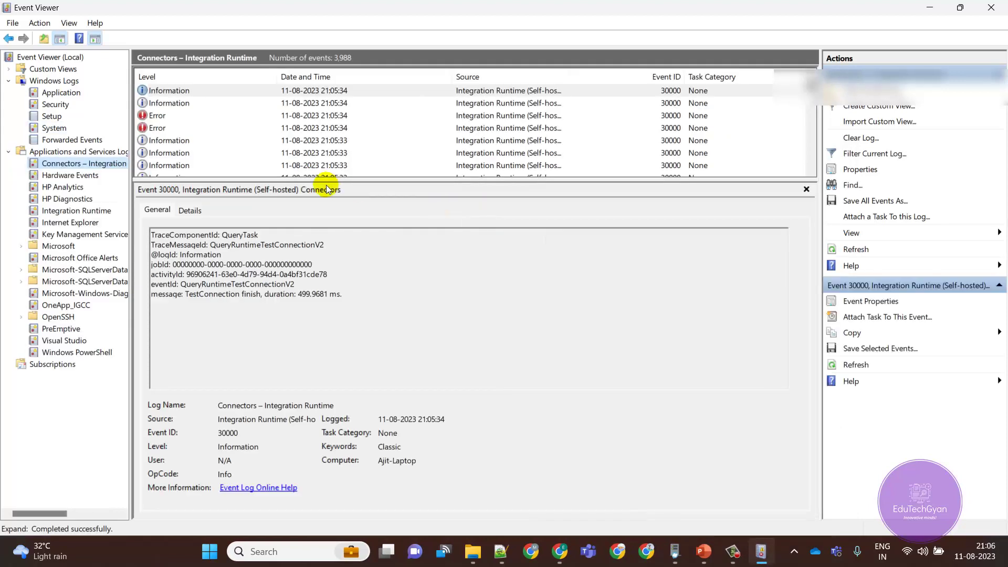
{"action": "left_click", "coordinate": [284, 115]}
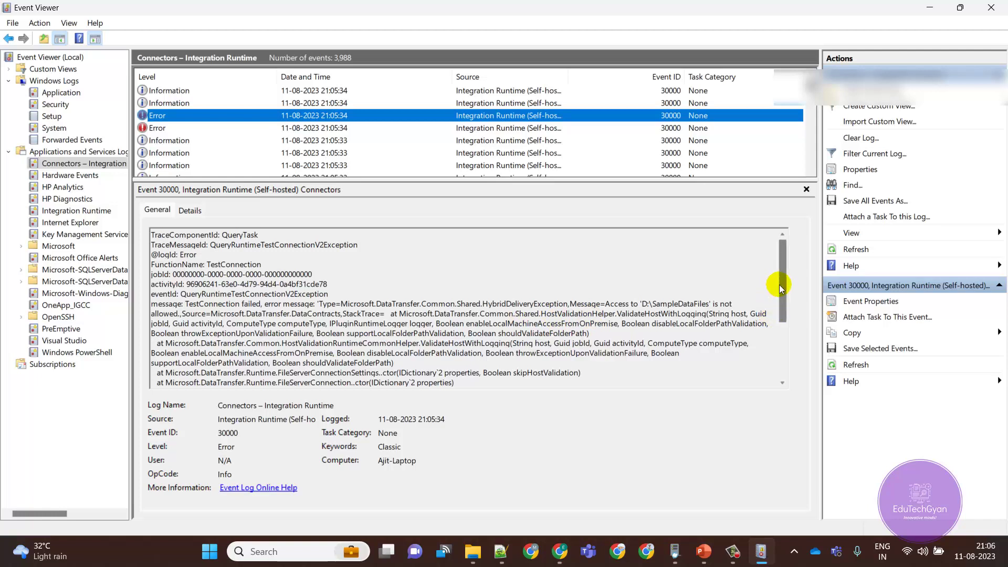
{"action": "left_click_drag", "start_coordinate": [779, 284], "coordinate": [781, 299]}
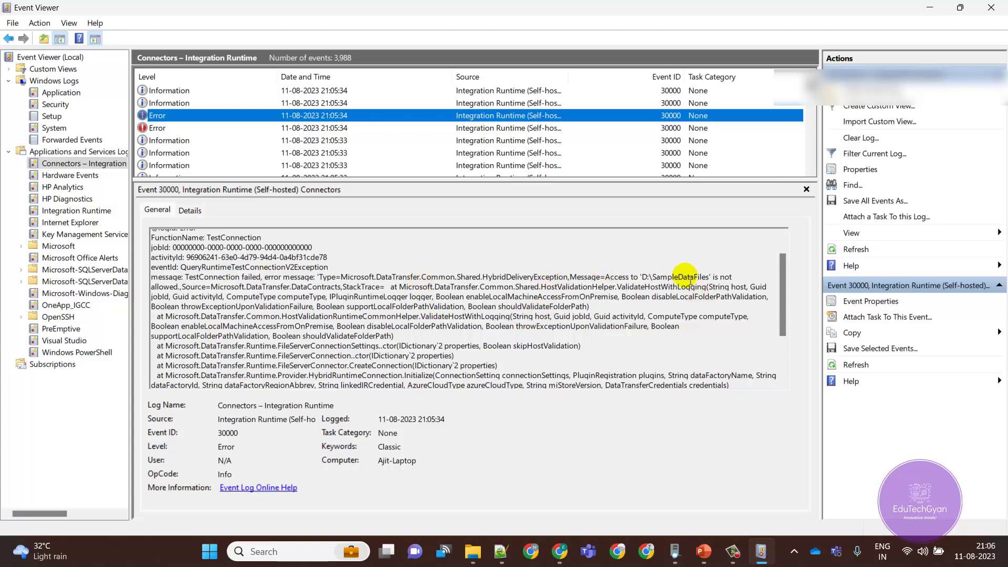
{"action": "left_click", "coordinate": [714, 277]}
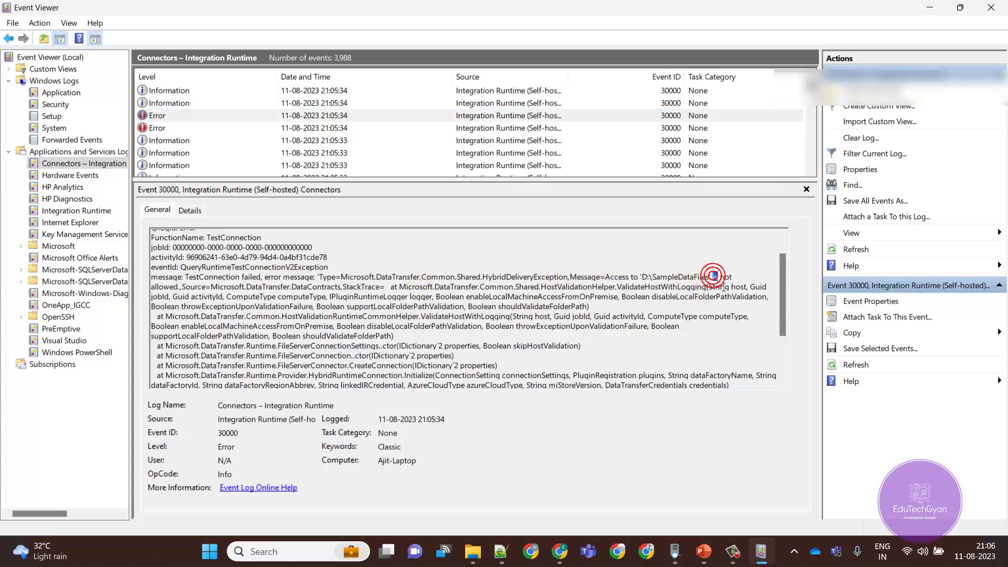
{"action": "double_click", "coordinate": [714, 277]}
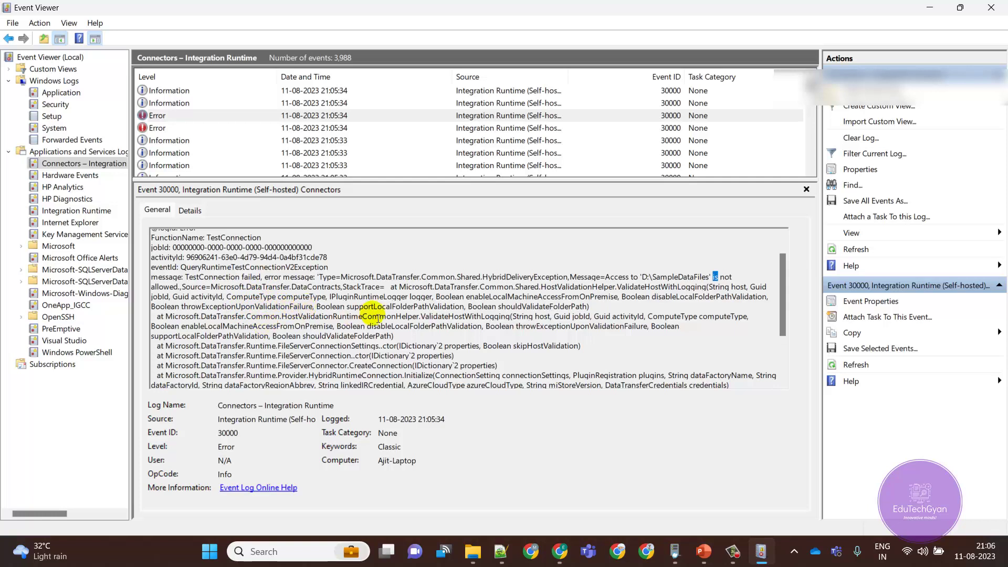
Highlight the enableLocalMachineAccessFromOnPremise and disableLocalFolderPathValidation parameters in the error text
{"action": "double_click", "coordinate": [488, 299]}
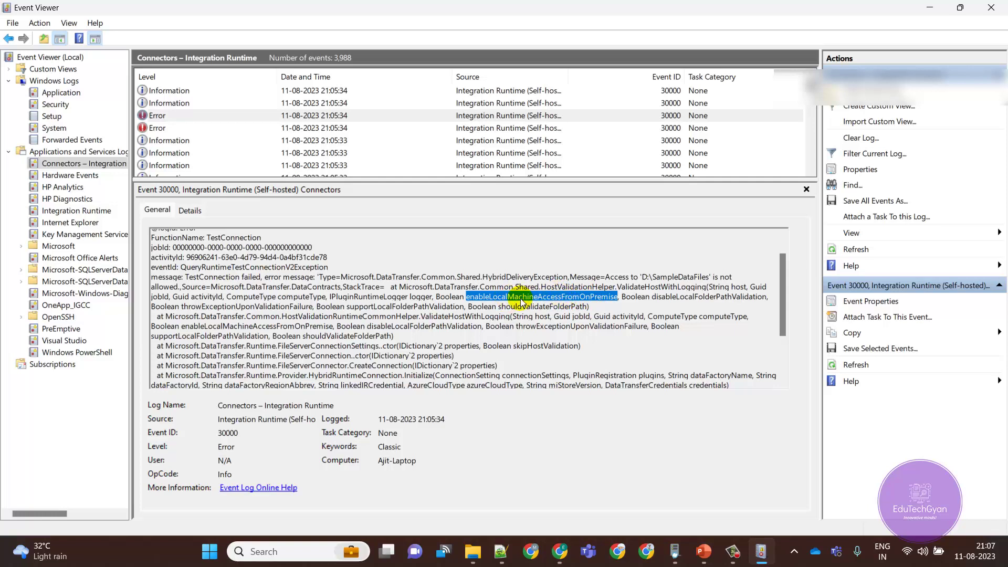
{"action": "double_click", "coordinate": [701, 297]}
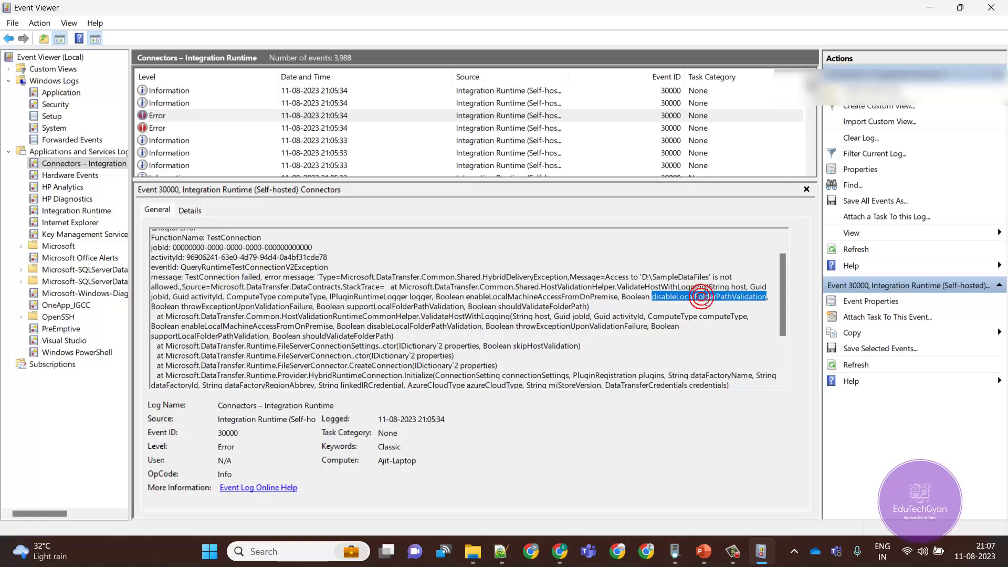
{"action": "double_click", "coordinate": [563, 298]}
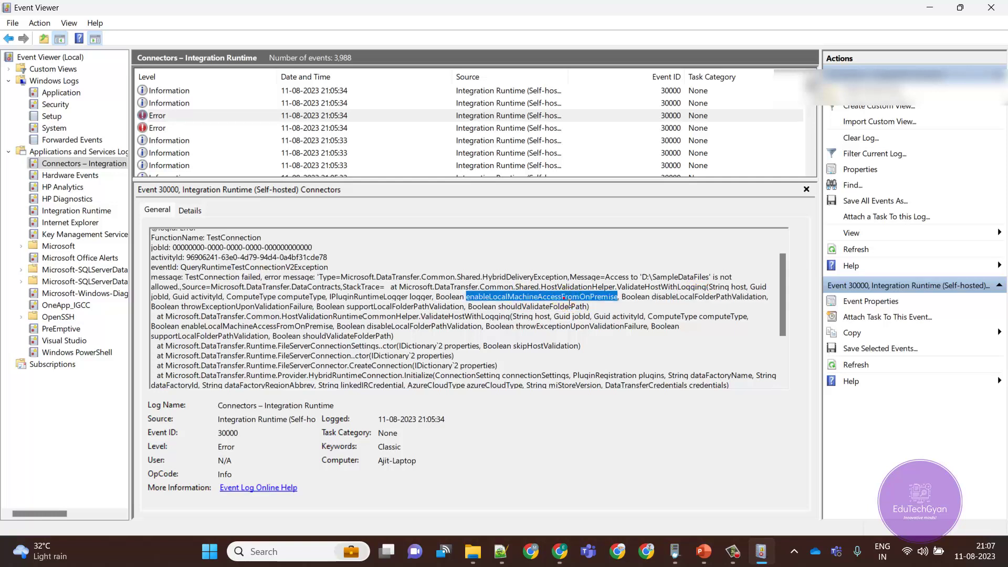
{"action": "double_click", "coordinate": [700, 298]}
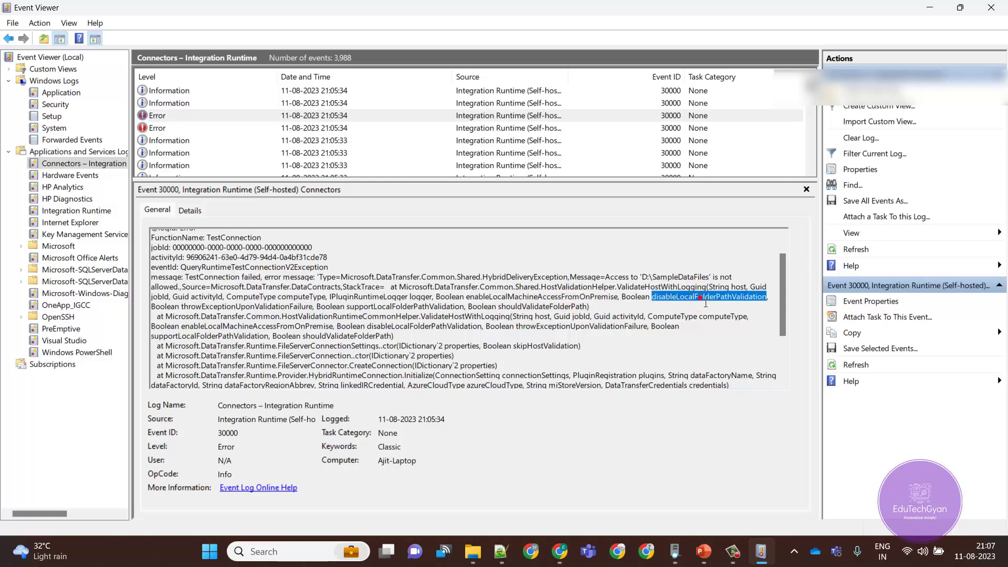
{"action": "left_click", "coordinate": [488, 298]}
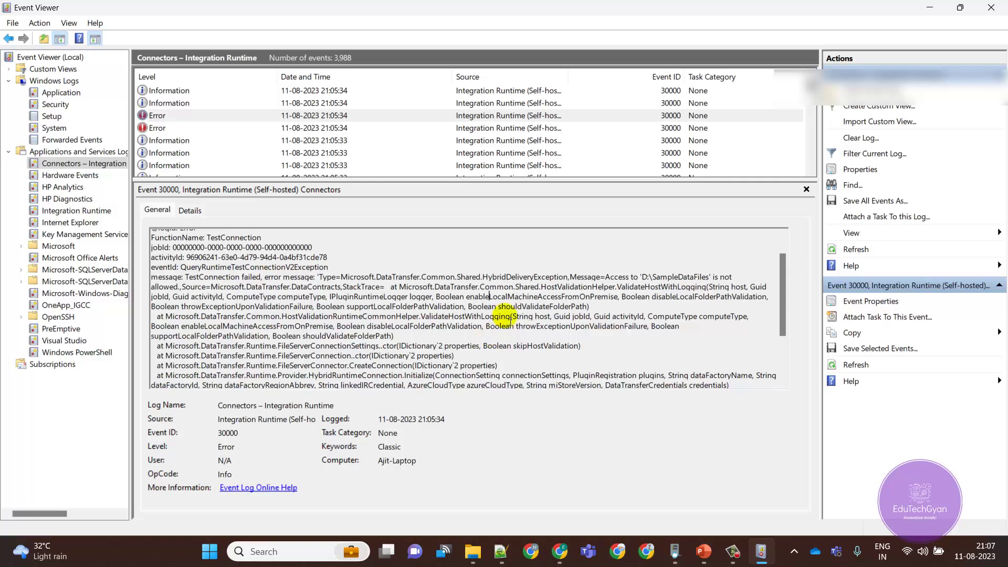
Close Event Viewer, hide the runtime manager, and bring up the Steps.txt notes
{"action": "left_click", "coordinate": [990, 8]}
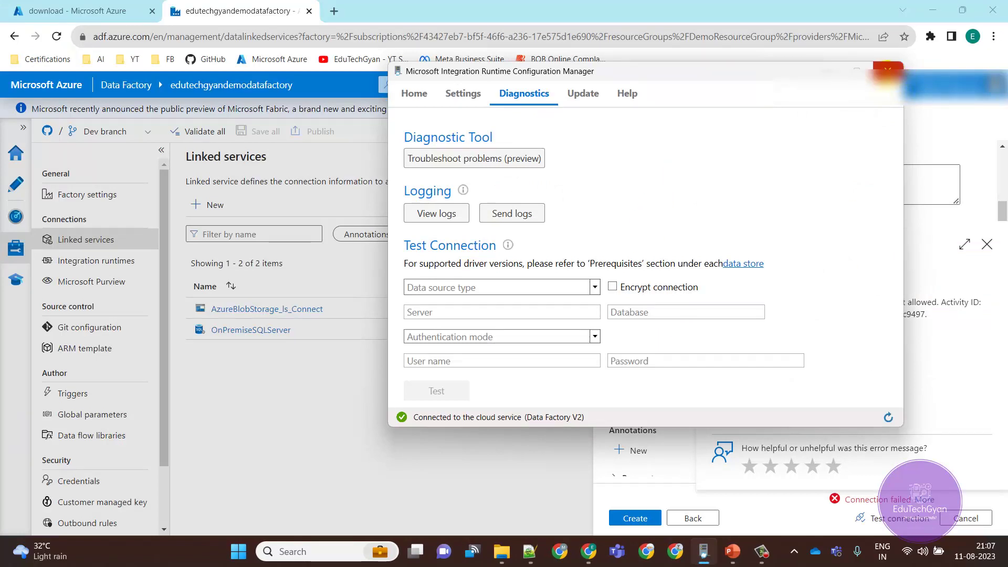
{"action": "left_click", "coordinate": [413, 93]}
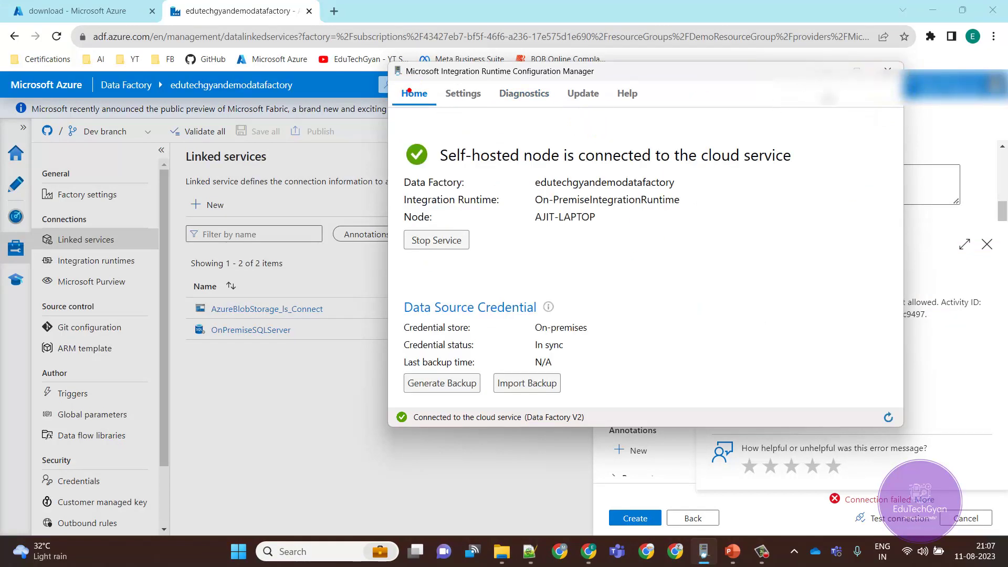
{"action": "left_click", "coordinate": [826, 72]}
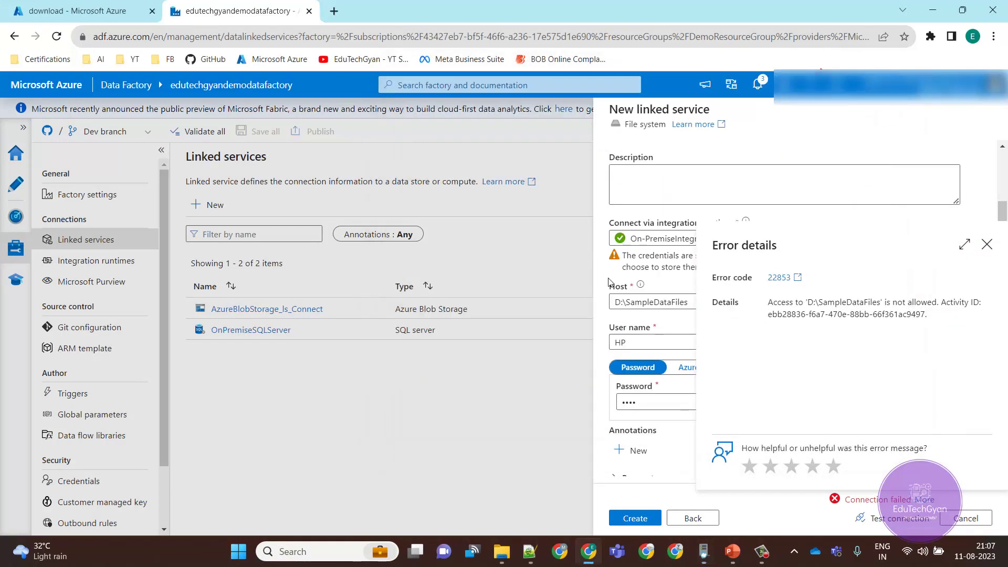
{"action": "left_click", "coordinate": [531, 550]}
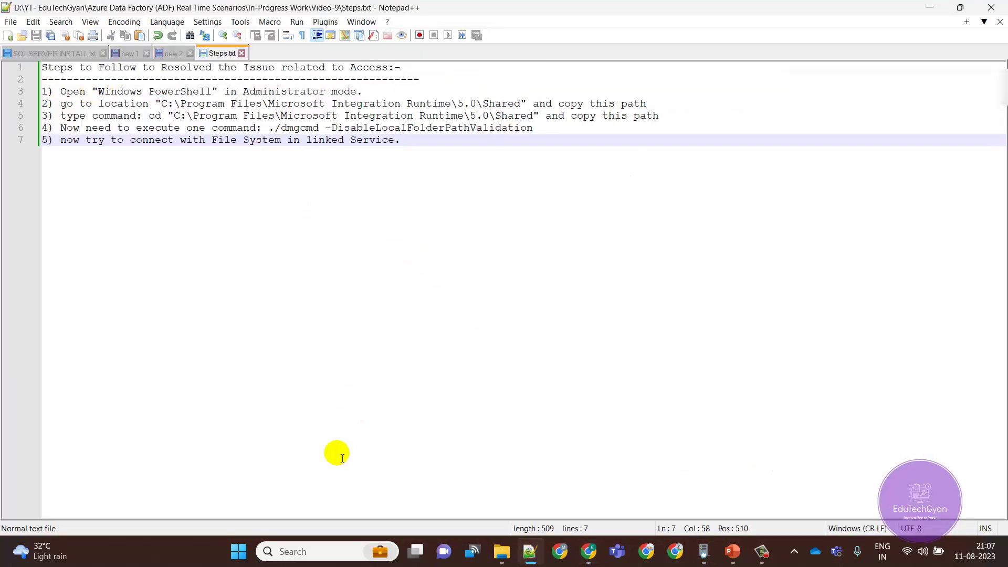
Launch Windows PowerShell as administrator from search and shrink the notes window
{"action": "left_click", "coordinate": [304, 551]}
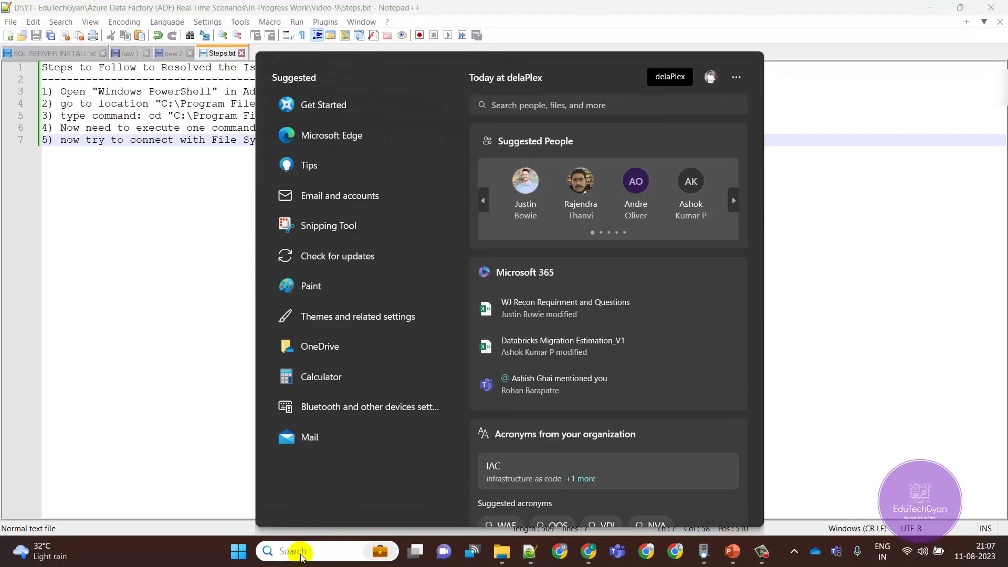
{"action": "type", "text": "power"}
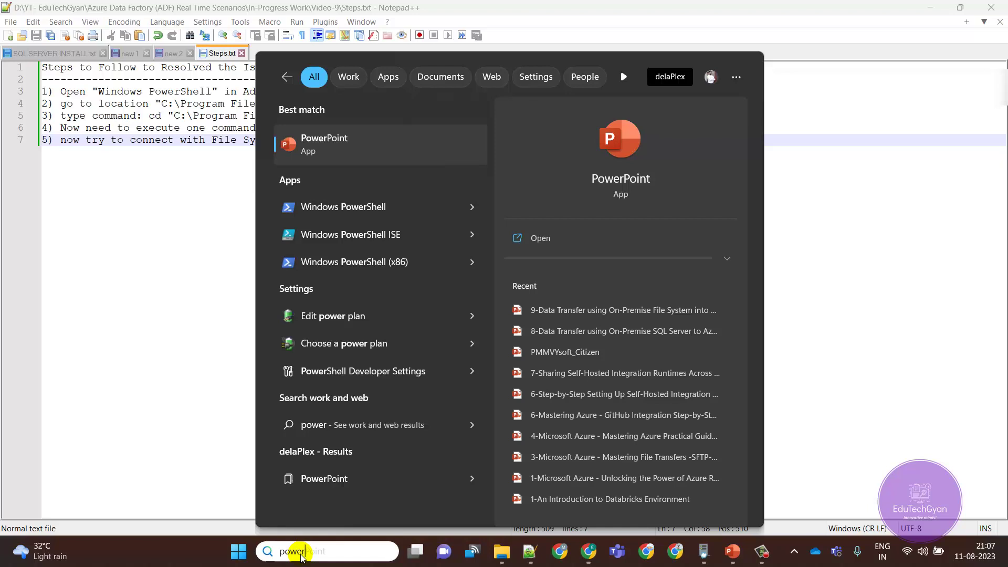
{"action": "right_click", "coordinate": [381, 213]}
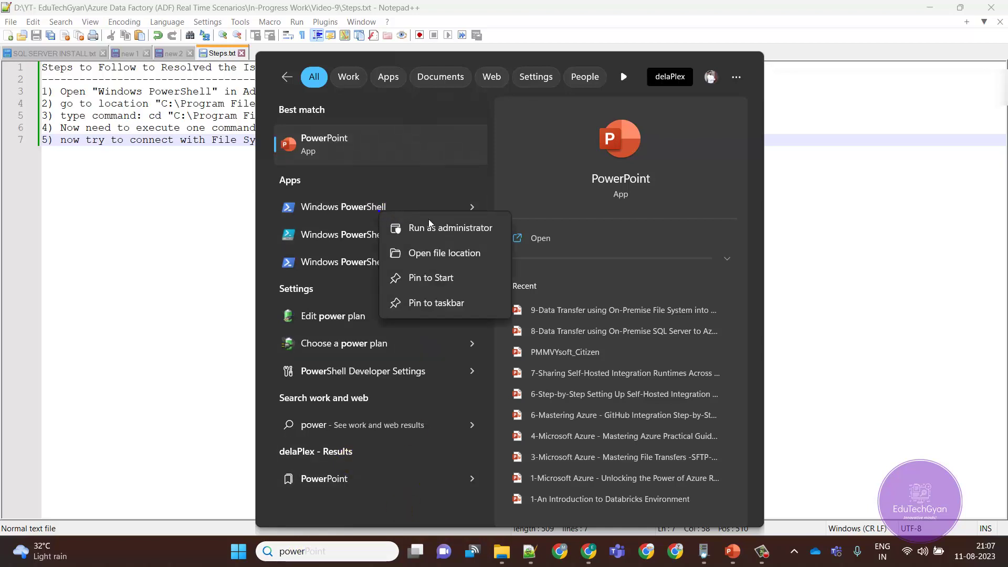
{"action": "left_click", "coordinate": [441, 229]}
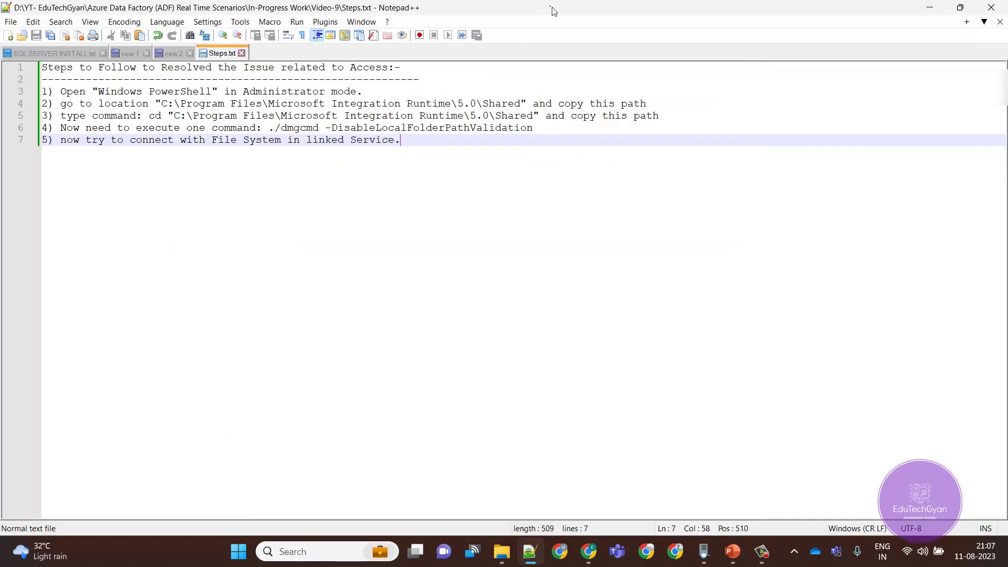
{"action": "mouse_move", "coordinate": [557, 14]}
{"action": "left_mouse_down"}
{"action": "mouse_move", "coordinate": [796, 122]}
{"action": "mouse_move", "coordinate": [750, 111]}
{"action": "left_mouse_up"}
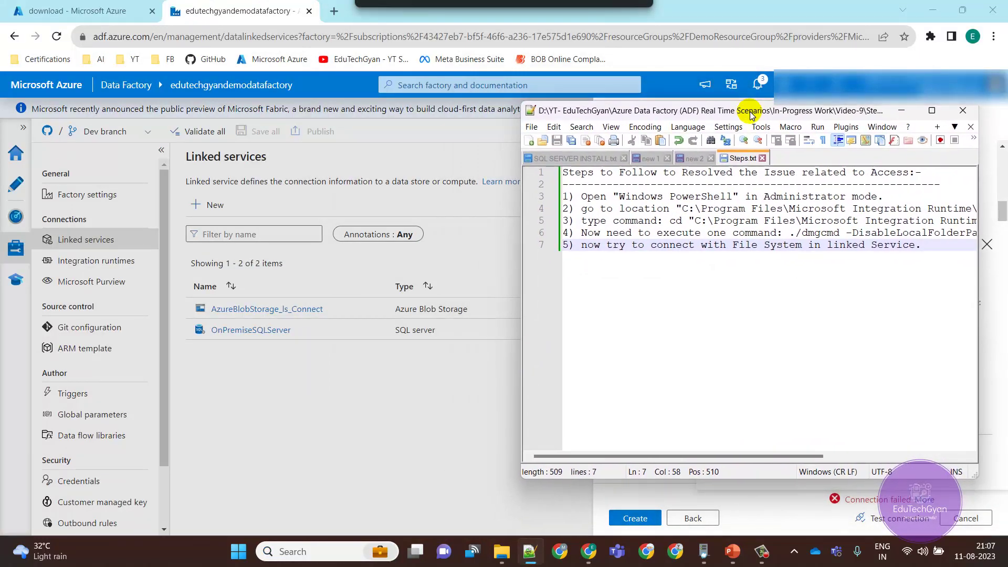
Close a non-admin PowerShell window and relaunch PowerShell as administrator
{"action": "left_click", "coordinate": [315, 551]}
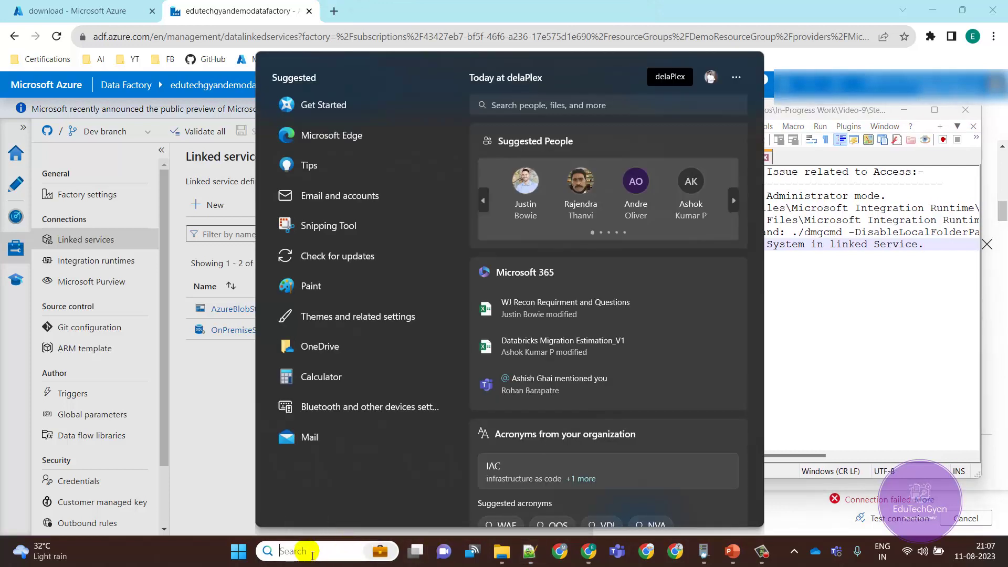
{"action": "type", "text": "win"}
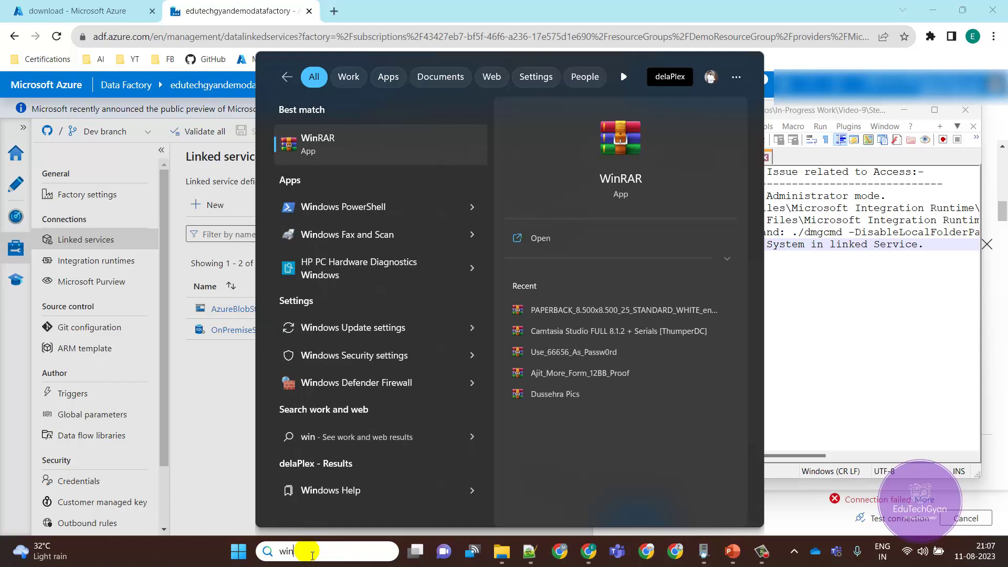
{"action": "left_click", "coordinate": [380, 212]}
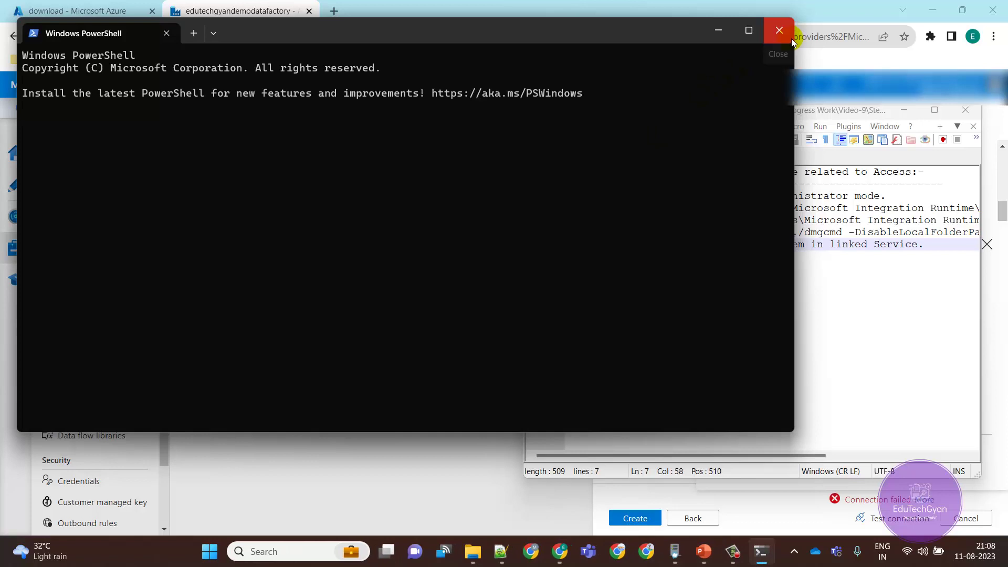
{"action": "left_click", "coordinate": [779, 31]}
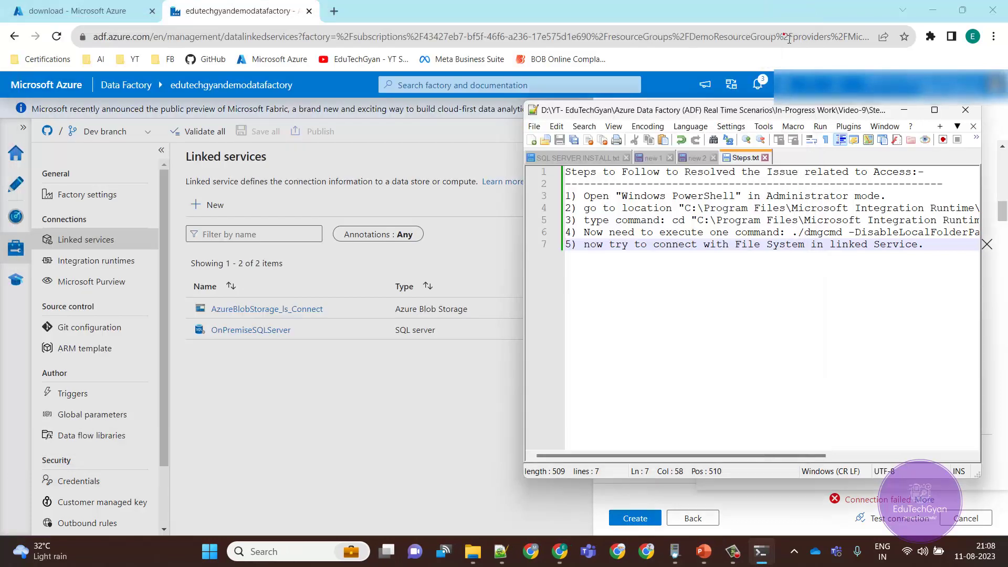
{"action": "left_click", "coordinate": [325, 555]}
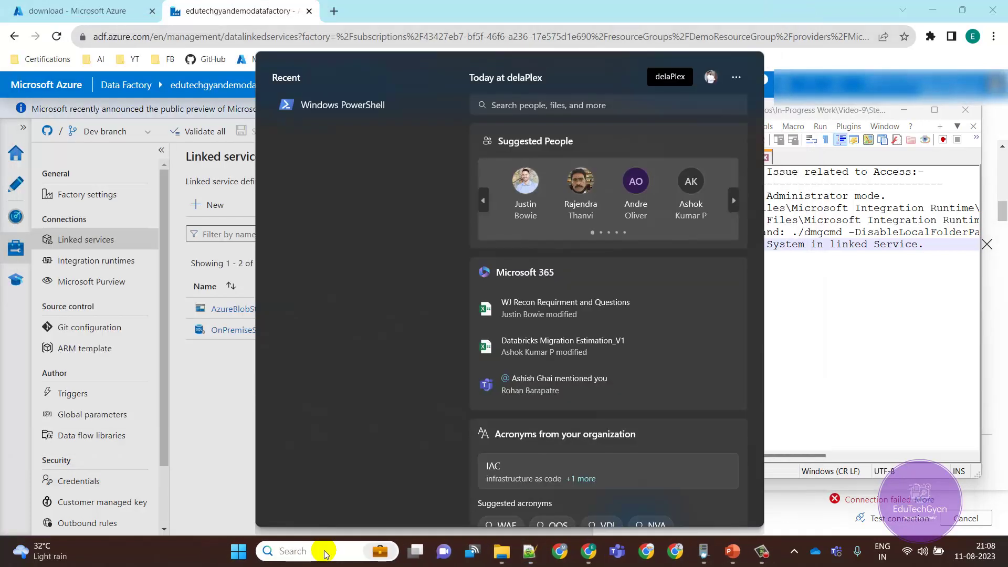
{"action": "type", "text": "po"}
{"action": "key", "text": "BackSpace"}
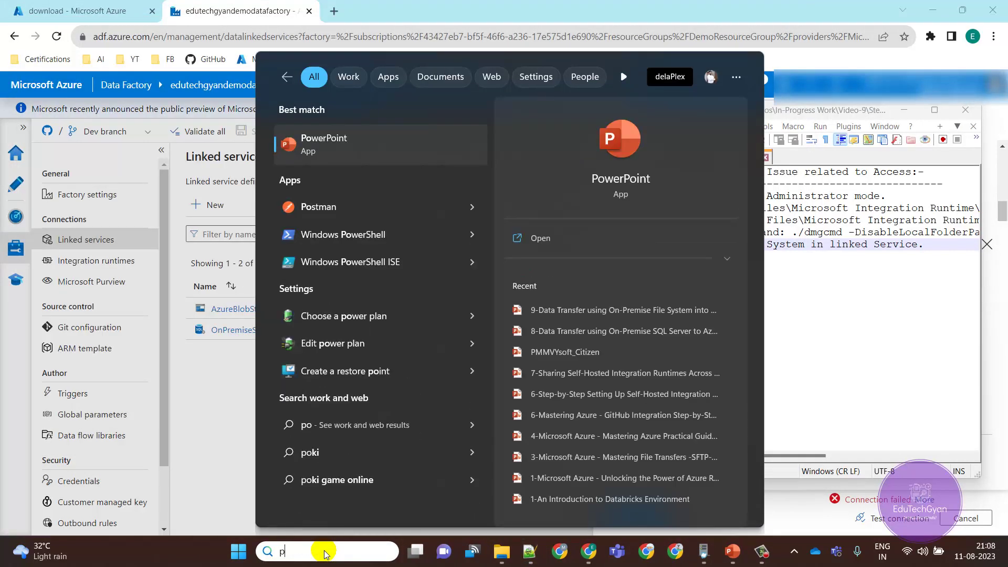
{"action": "key", "text": "BackSpace"}
{"action": "type", "text": "power"}
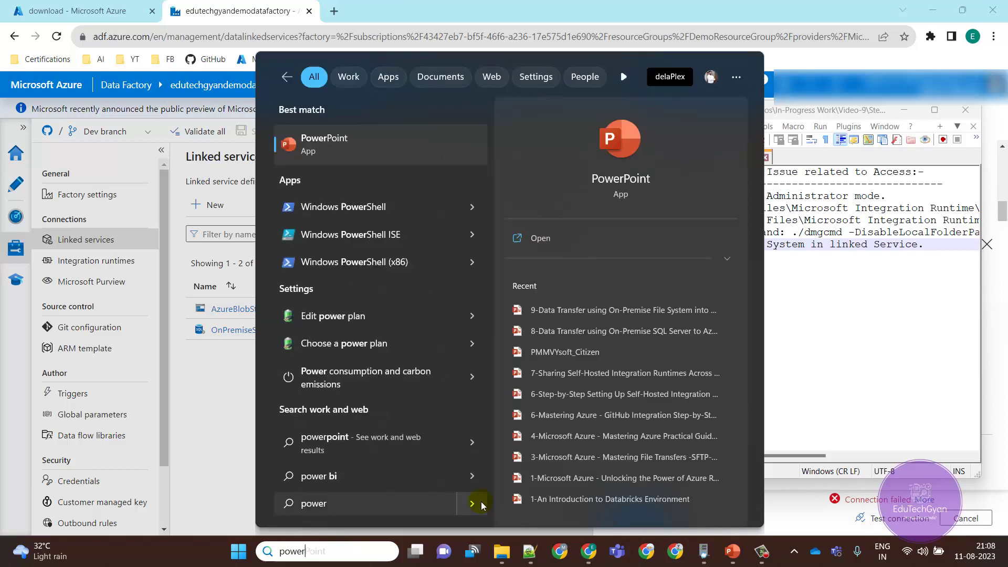
{"action": "right_click", "coordinate": [378, 208]}
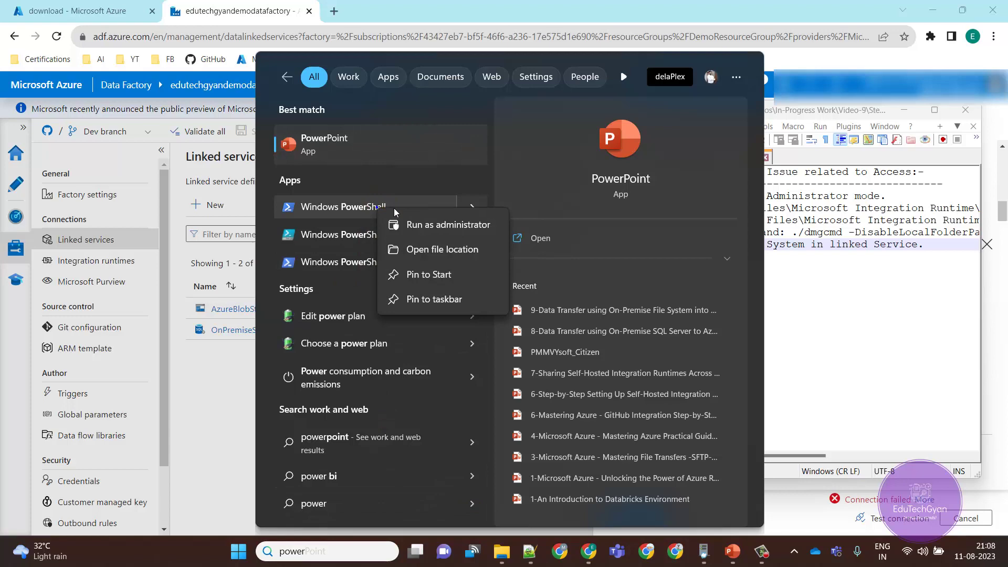
{"action": "left_click", "coordinate": [447, 225]}
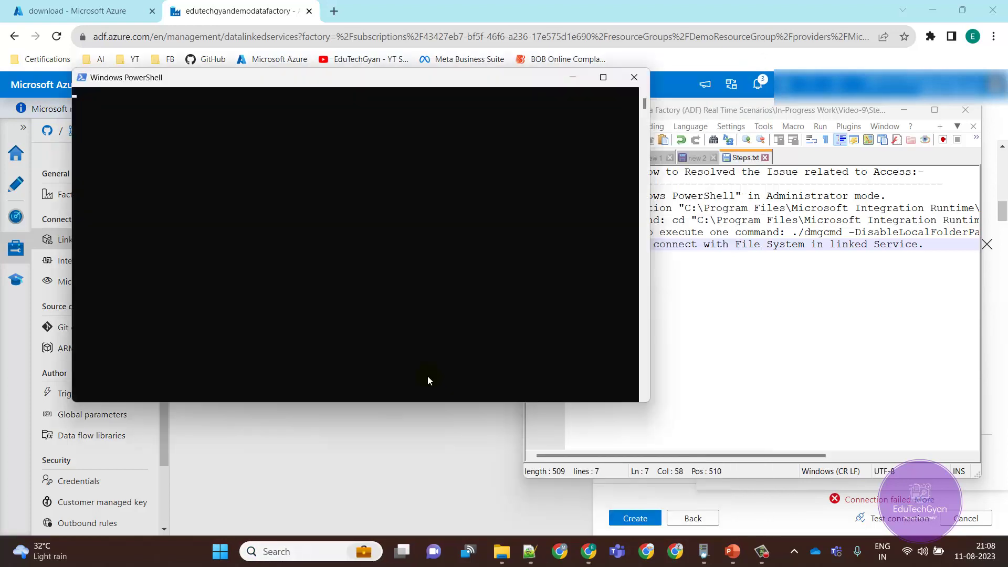
Move PowerShell left and widen Notepad++ so the full fix commands show
{"action": "mouse_move", "coordinate": [477, 78]}
{"action": "left_mouse_down"}
{"action": "mouse_move", "coordinate": [416, 85]}
{"action": "mouse_move", "coordinate": [435, 86]}
{"action": "left_mouse_up"}
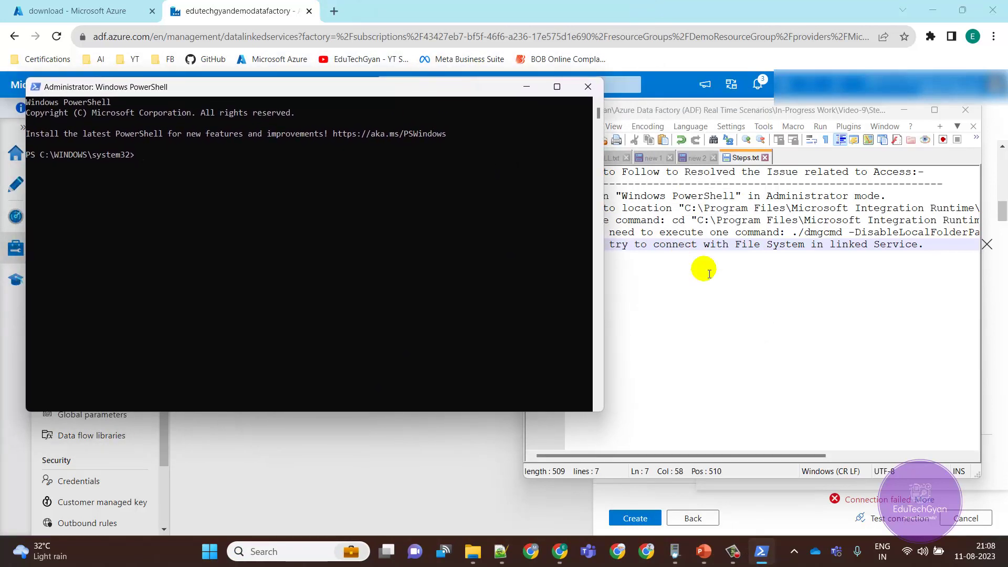
{"action": "left_click", "coordinate": [723, 299]}
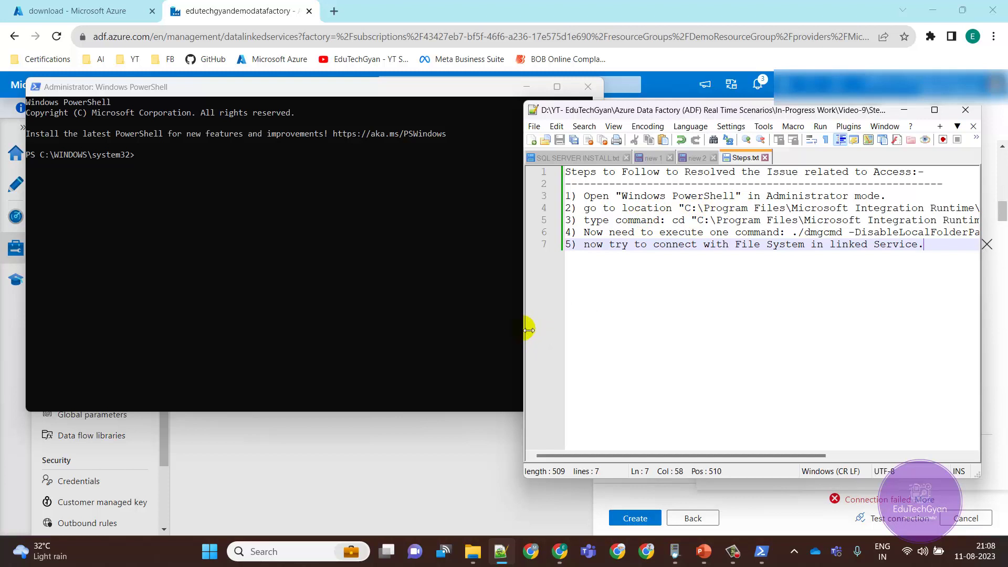
{"action": "left_click_drag", "start_coordinate": [530, 330], "coordinate": [389, 330]}
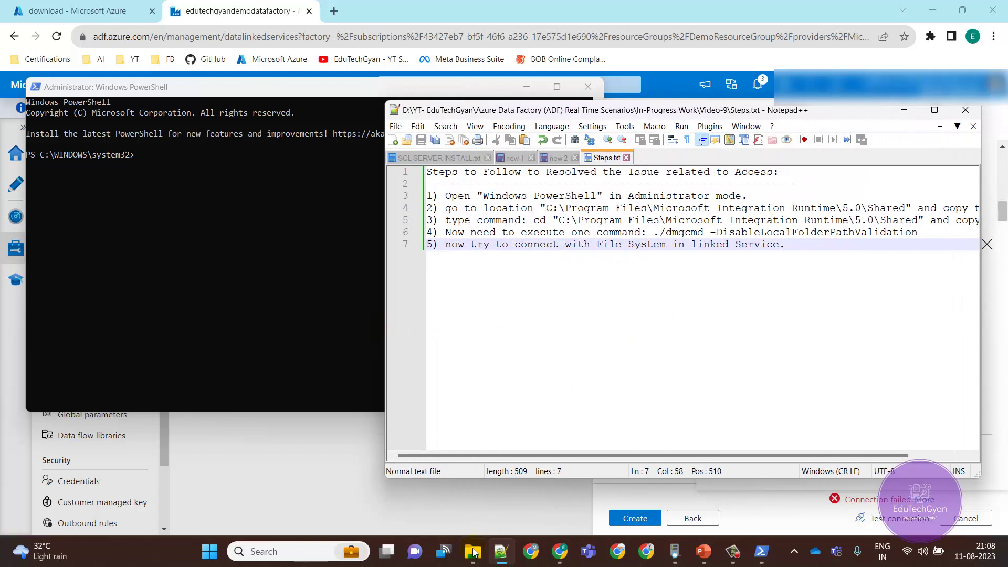
{"action": "right_click", "coordinate": [473, 552]}
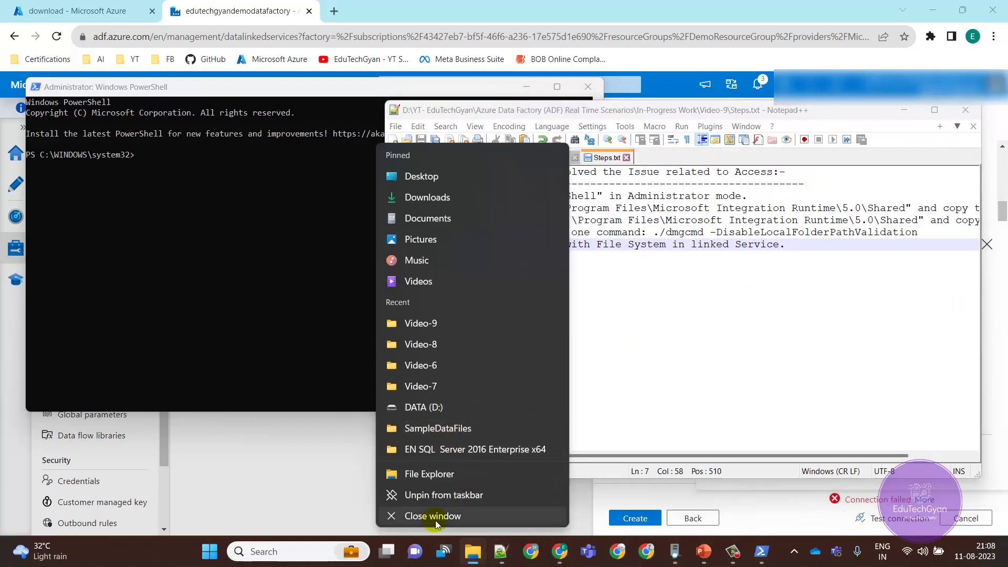
Browse to C:\Program Files\Microsoft Integration Runtime\5.0\Shared, select its path, and minimize Explorer
{"action": "left_click", "coordinate": [445, 476]}
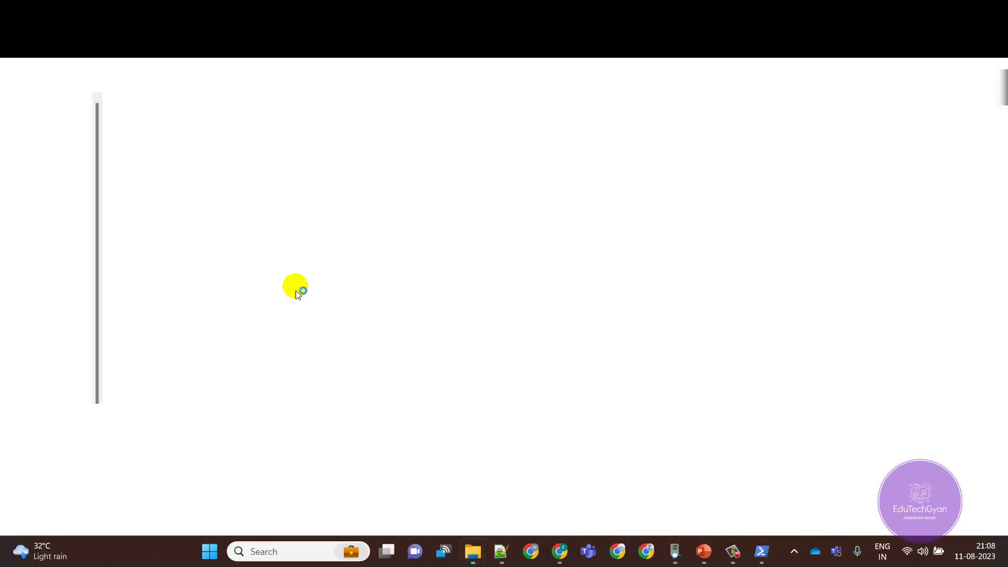
{"action": "left_click", "coordinate": [55, 312]}
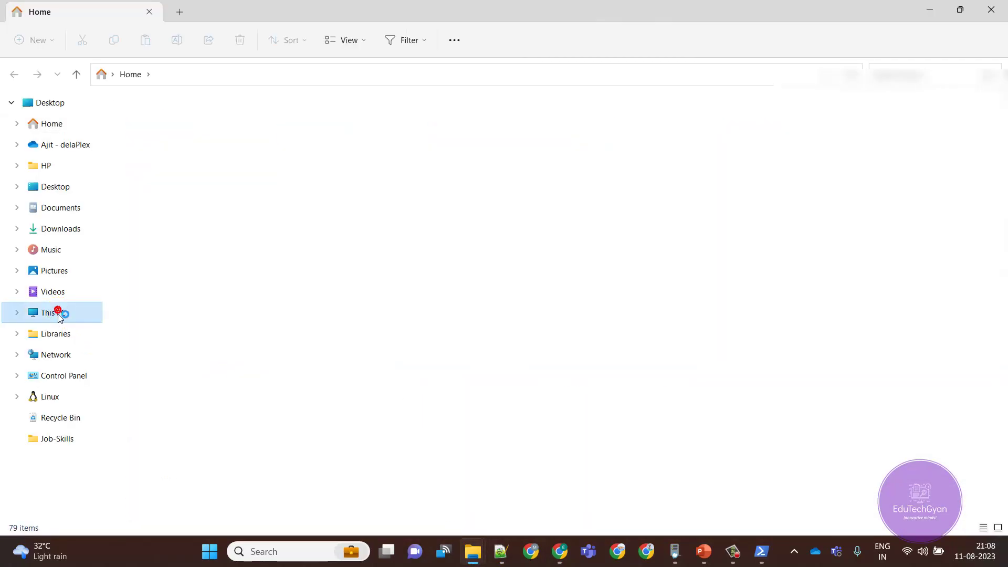
{"action": "double_click", "coordinate": [193, 126]}
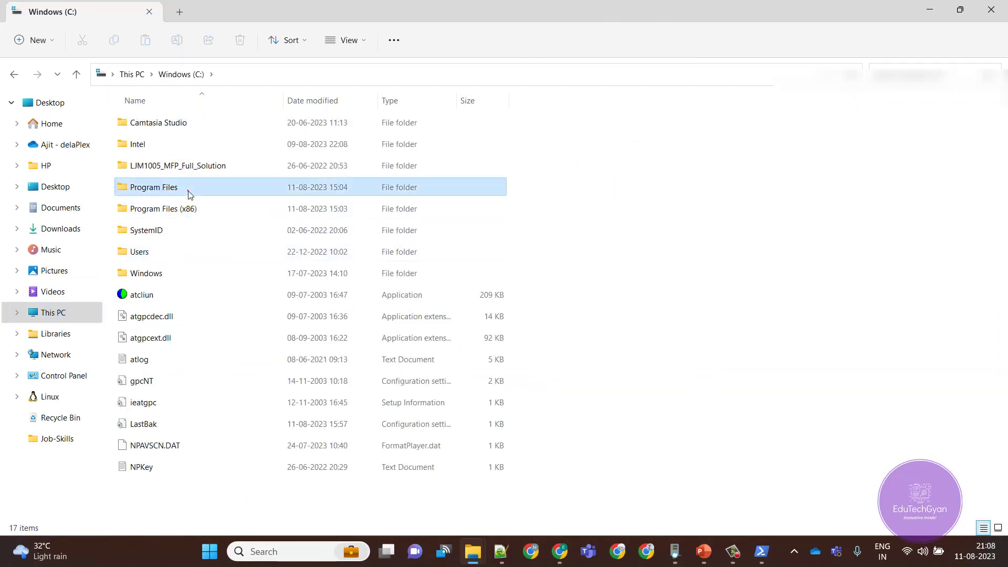
{"action": "double_click", "coordinate": [188, 188]}
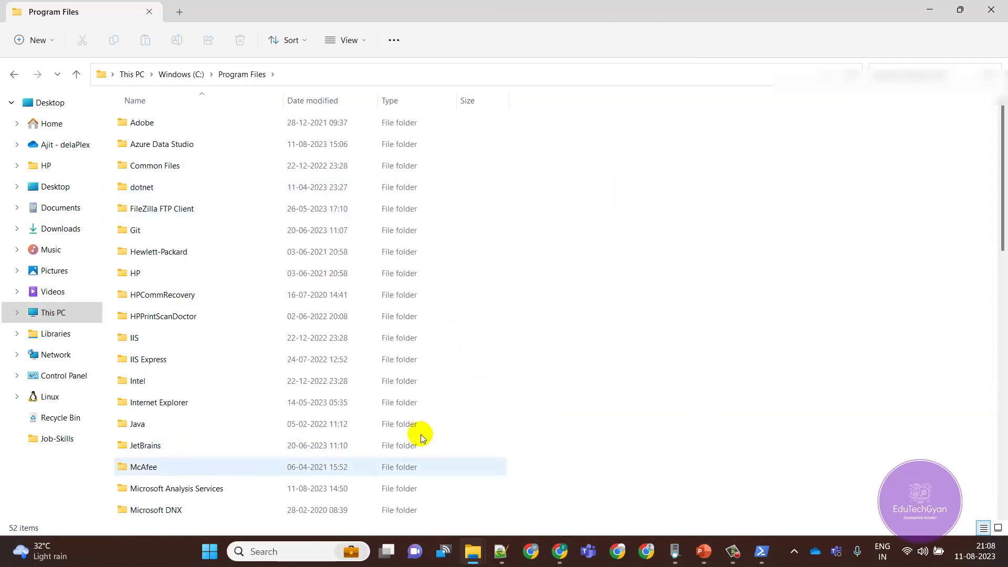
{"action": "left_click_drag", "start_coordinate": [999, 176], "coordinate": [998, 260]}
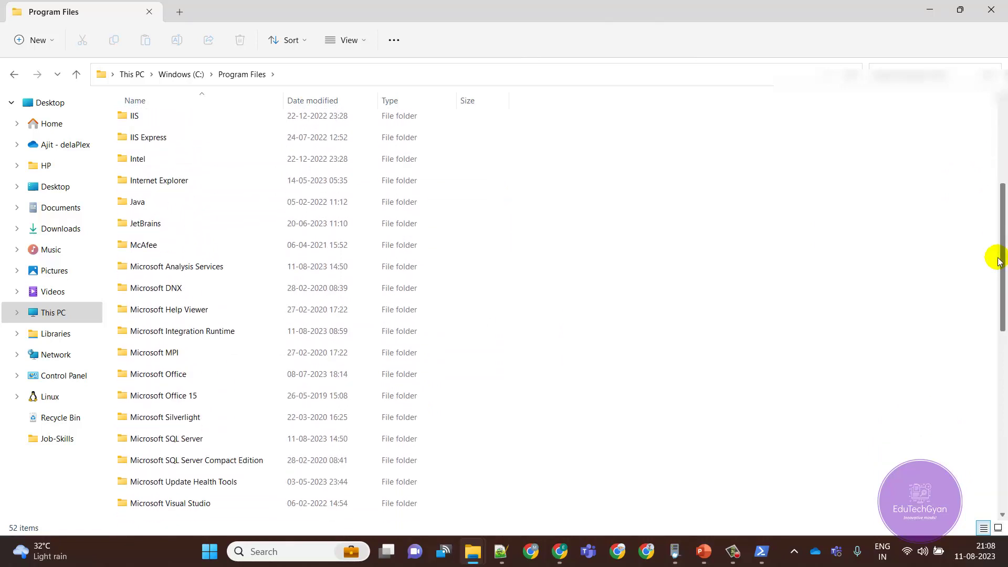
{"action": "double_click", "coordinate": [236, 321]}
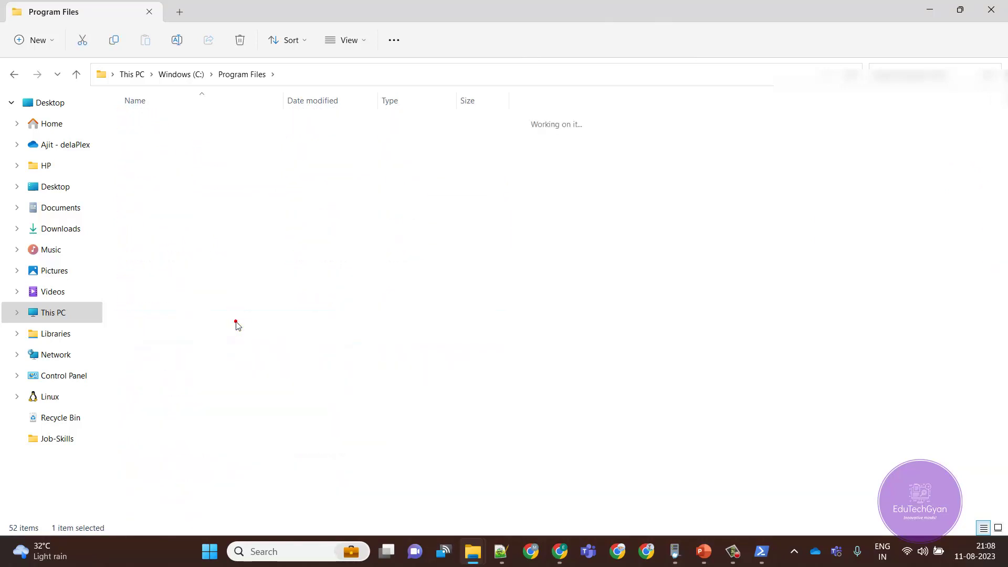
{"action": "double_click", "coordinate": [254, 122]}
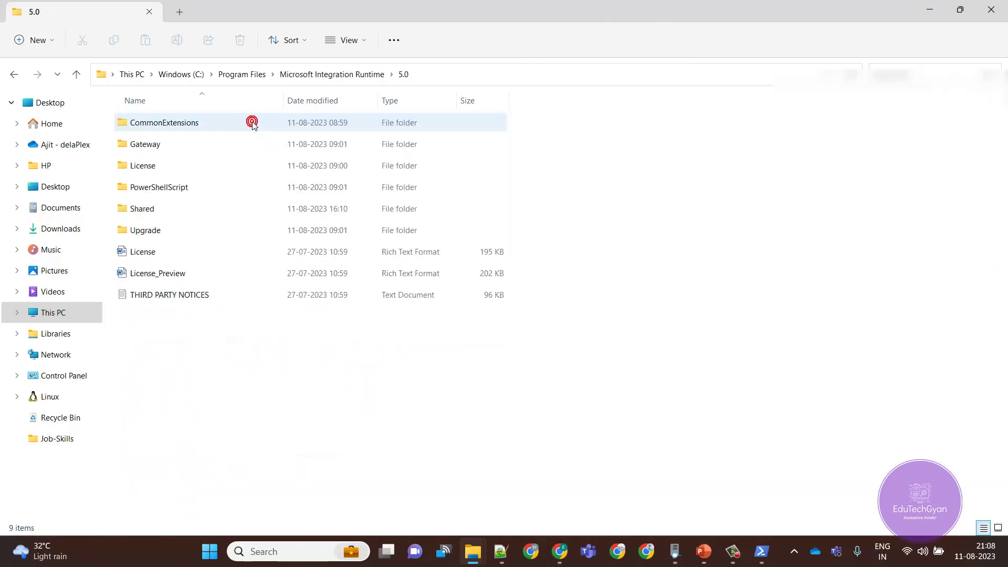
{"action": "double_click", "coordinate": [180, 212]}
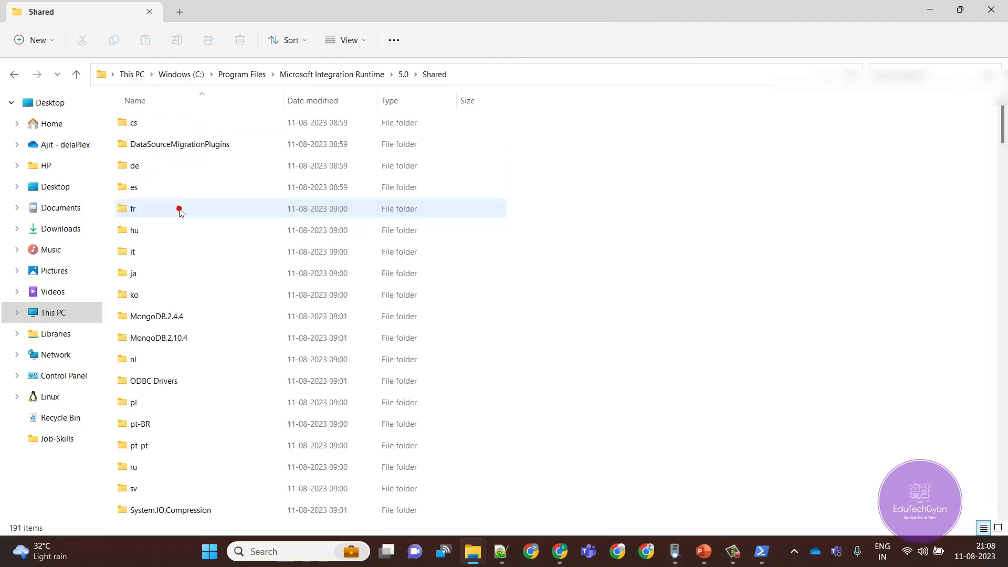
{"action": "left_click", "coordinate": [539, 75]}
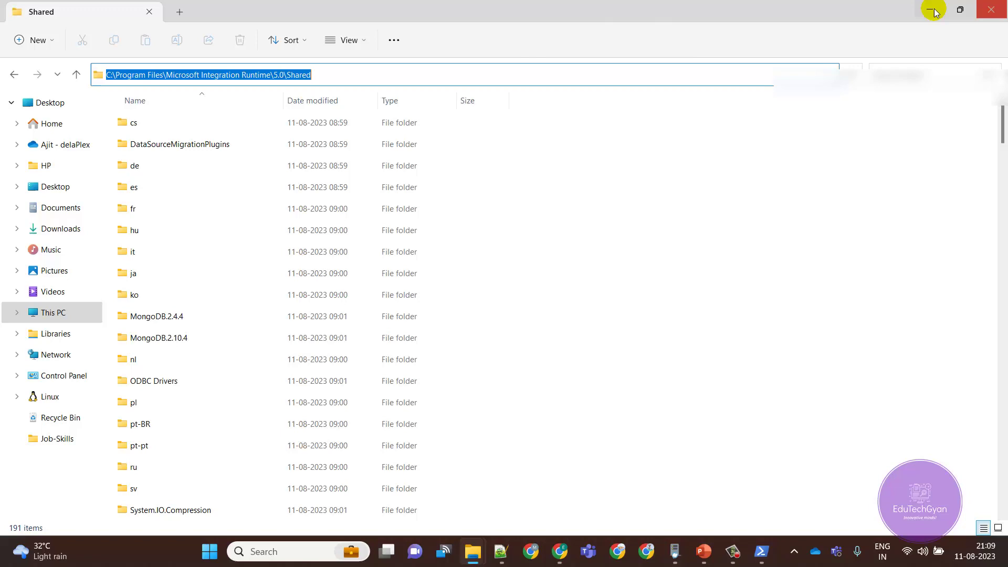
{"action": "left_click", "coordinate": [933, 11]}
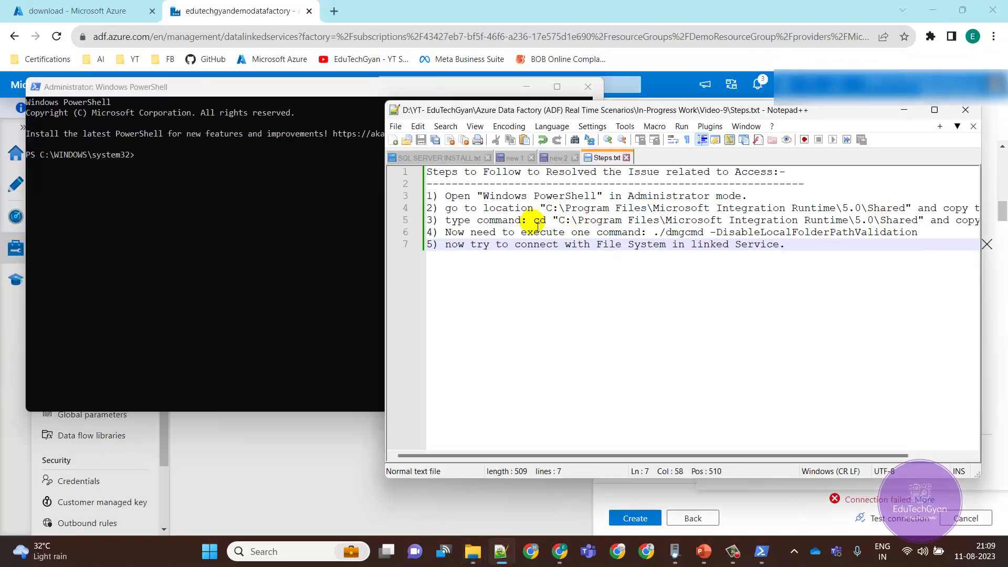
Run cd with the pasted Shared folder path in the administrator PowerShell
{"action": "left_click", "coordinate": [258, 236]}
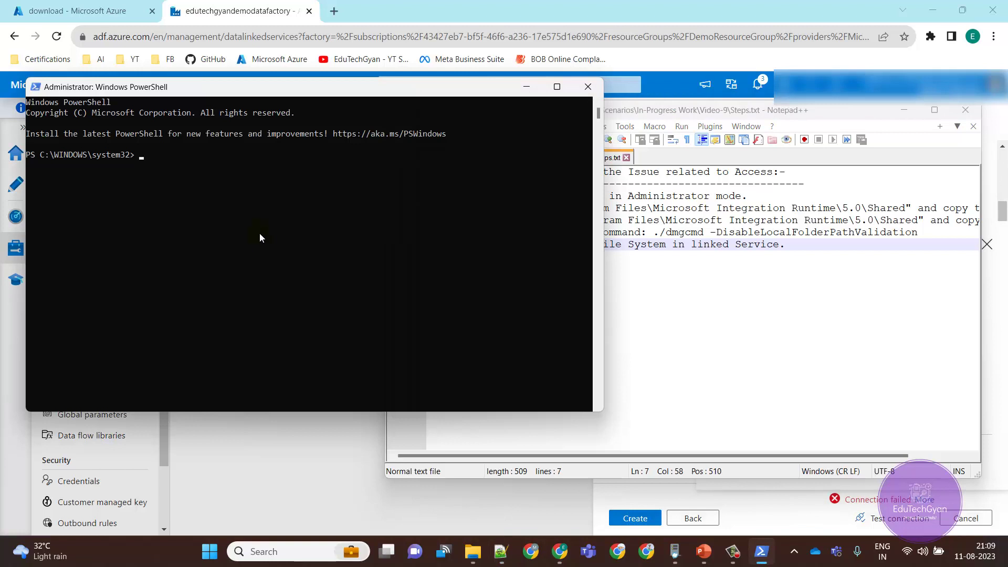
{"action": "type", "text": "cd"}
{"action": "type", "text": "C:\\Program Files\\Microsoft Integration Runtime\\5.0\\Shared"}
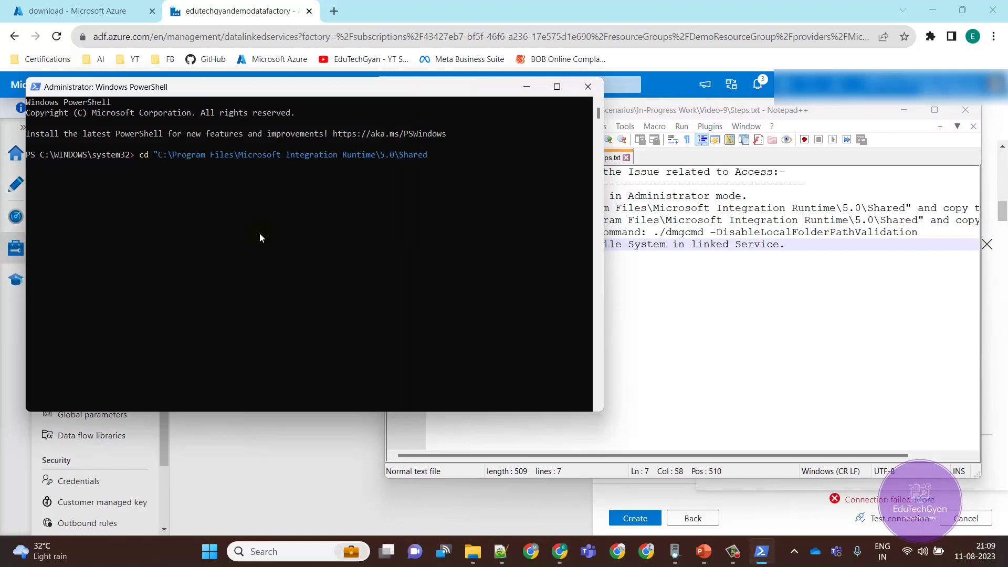
{"action": "type", "text": "\""}
{"action": "key", "text": "Return"}
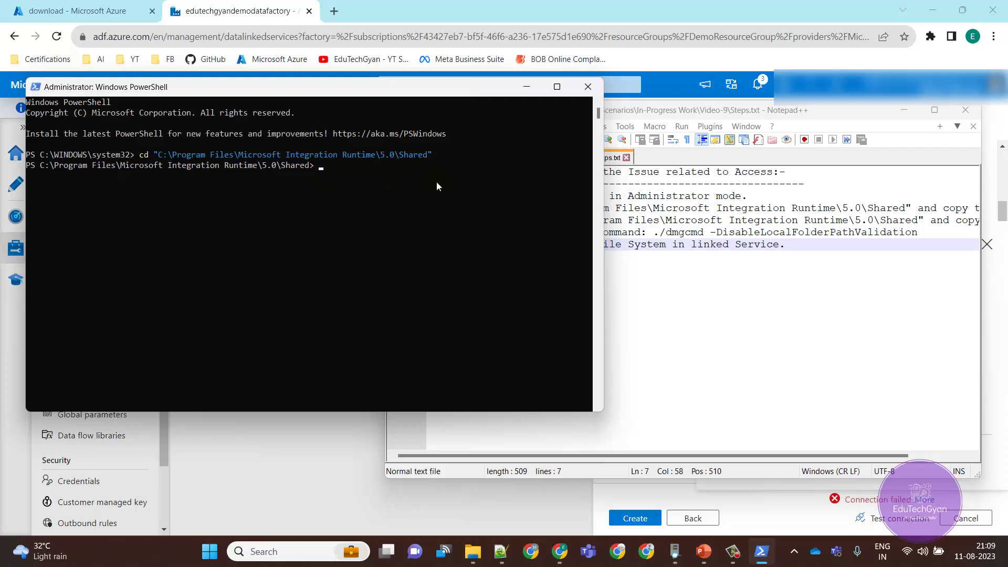
{"action": "left_click", "coordinate": [687, 280]}
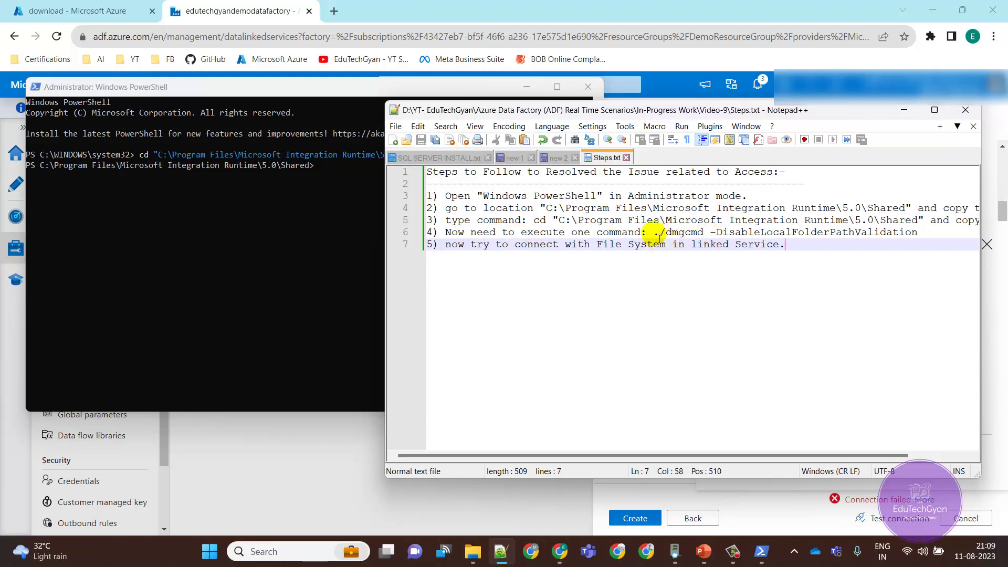
Copy line 6's ./dmgcmd -DisableLocalFolderPathValidation command from Notepad++ and paste it at the PowerShell prompt
{"action": "left_click_drag", "start_coordinate": [654, 234], "coordinate": [928, 234]}
{"action": "key", "text": "ctrl+c"}
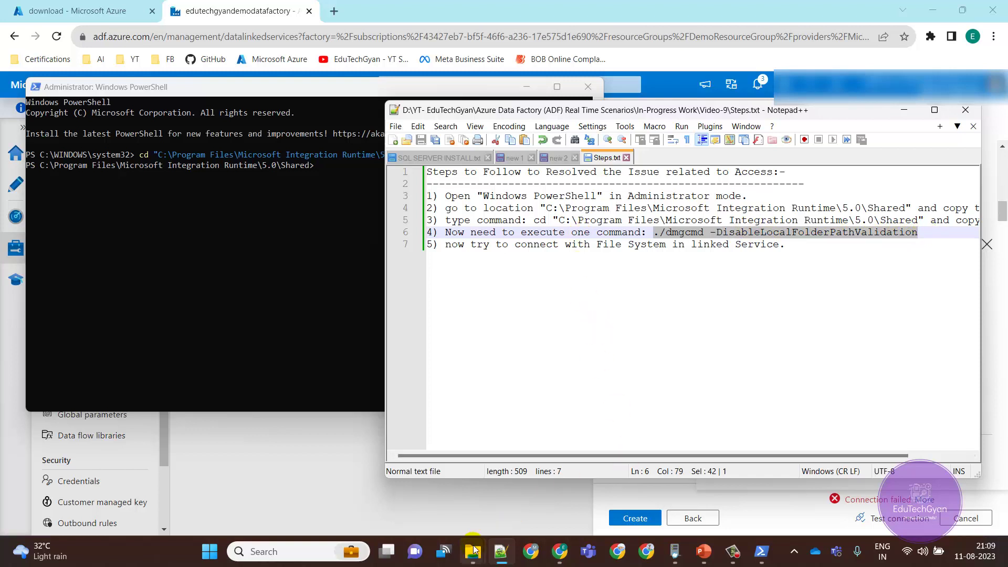
{"action": "mouse_move", "coordinate": [473, 552]}
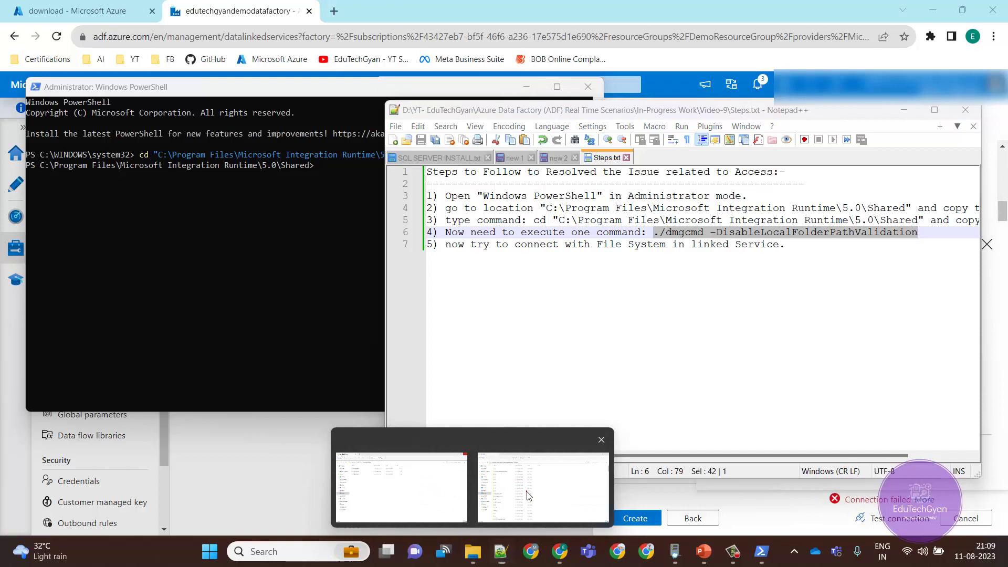
{"action": "left_click", "coordinate": [527, 488]}
{"action": "left_click_drag", "start_coordinate": [1002, 106], "coordinate": [1002, 180]}
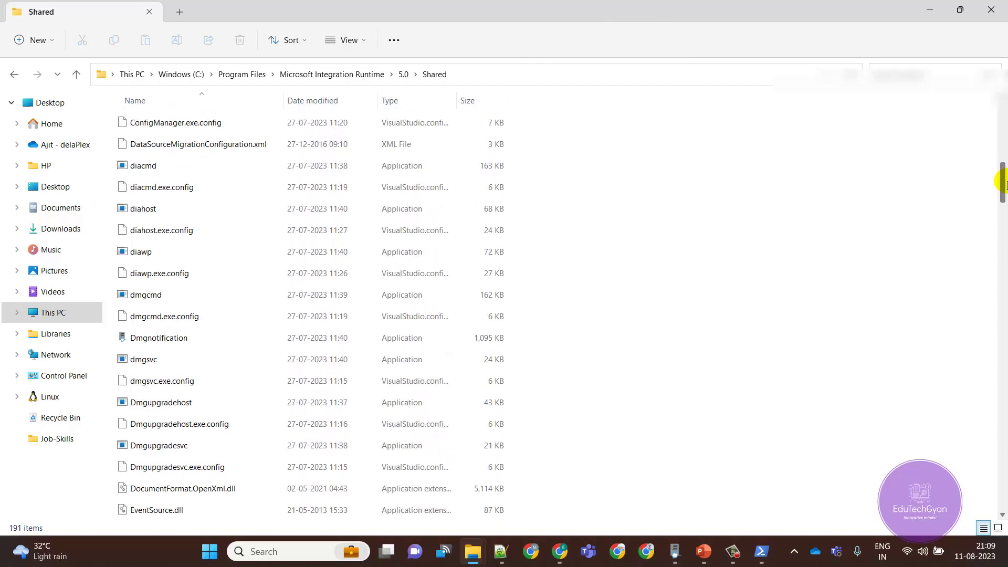
{"action": "left_click", "coordinate": [394, 295]}
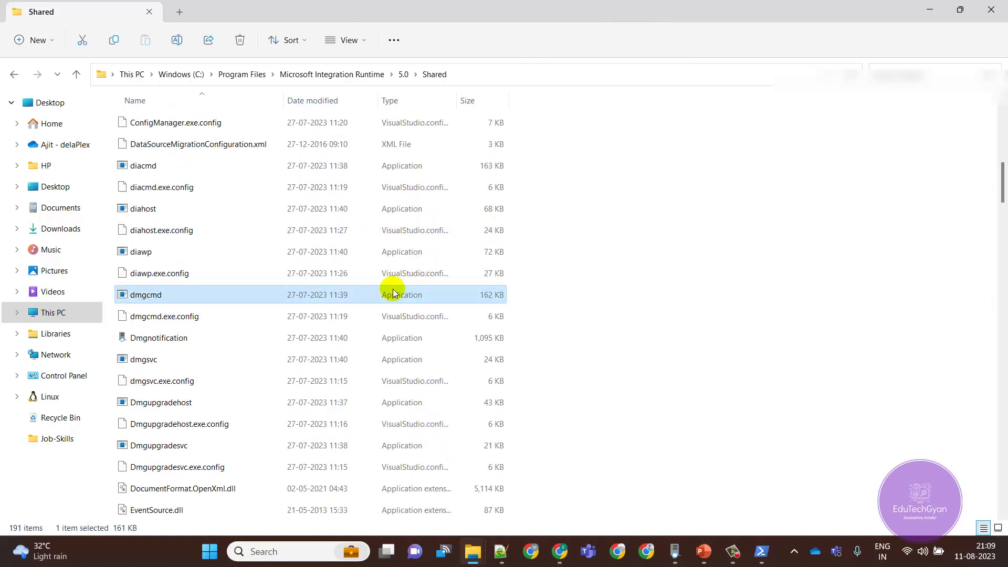
{"action": "mouse_move", "coordinate": [587, 551]}
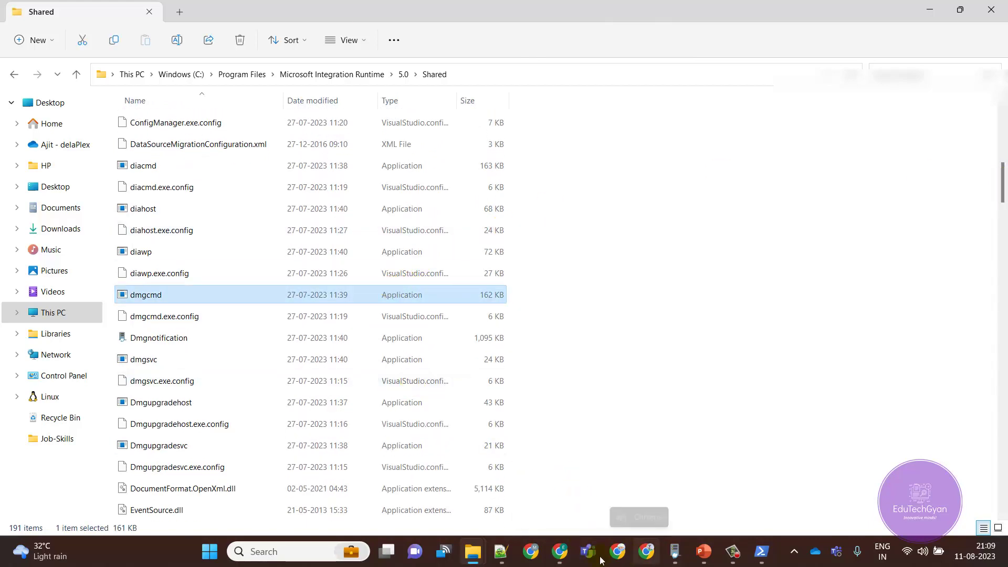
{"action": "left_click", "coordinate": [763, 552]}
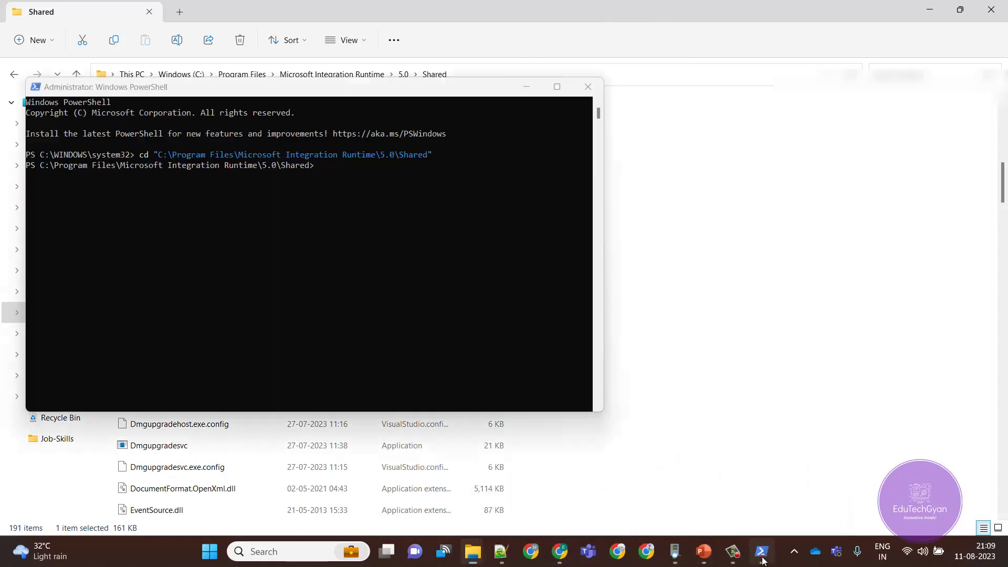
{"action": "left_click", "coordinate": [501, 551]}
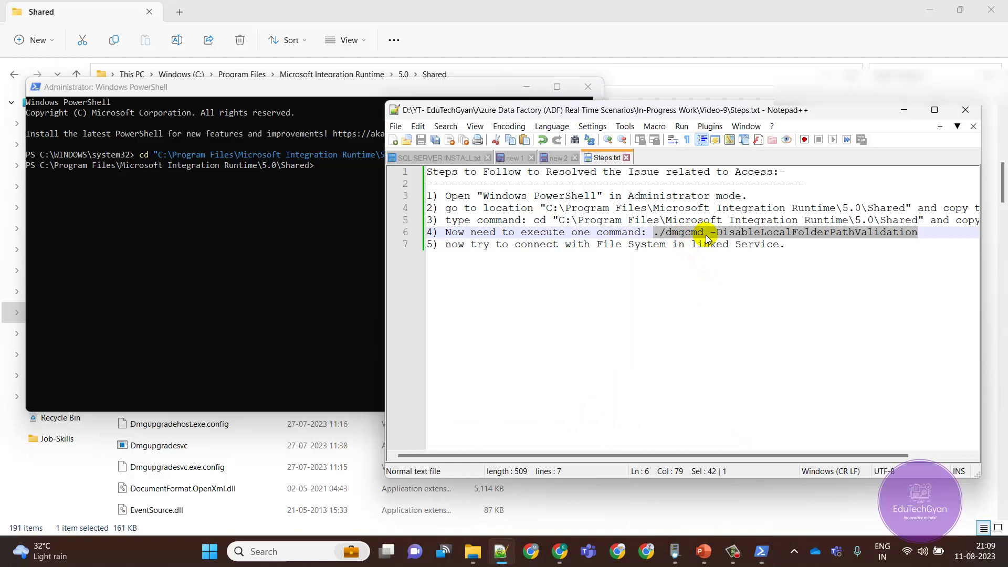
{"action": "left_click", "coordinate": [327, 259]}
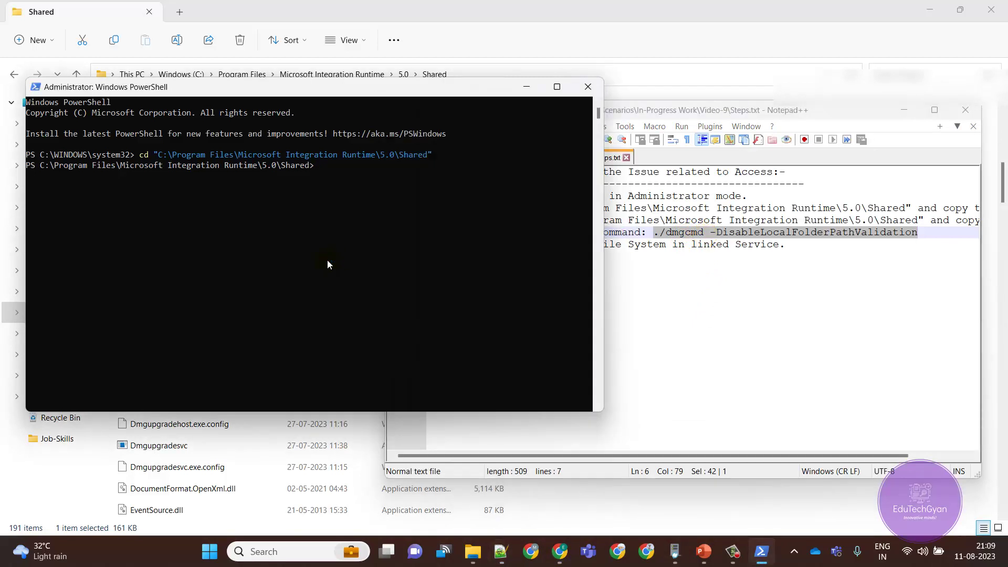
{"action": "key", "text": "ctrl+v"}
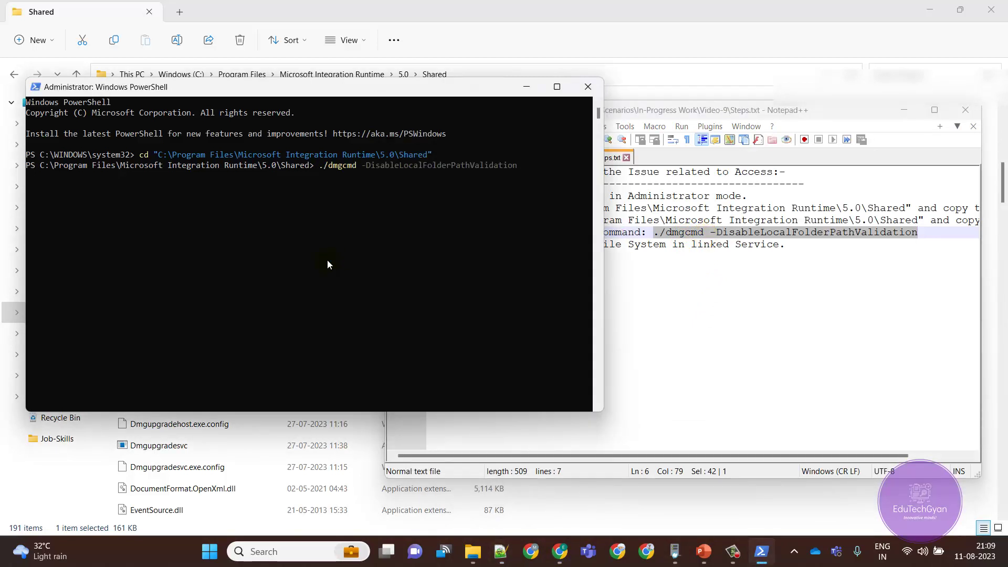
Erase the pasted dmgcmd command, run help, and page through its output
{"action": "key", "text": "BackSpace"}
{"action": "key", "text": "BackSpace"}
{"action": "key", "text": "BackSpace"}
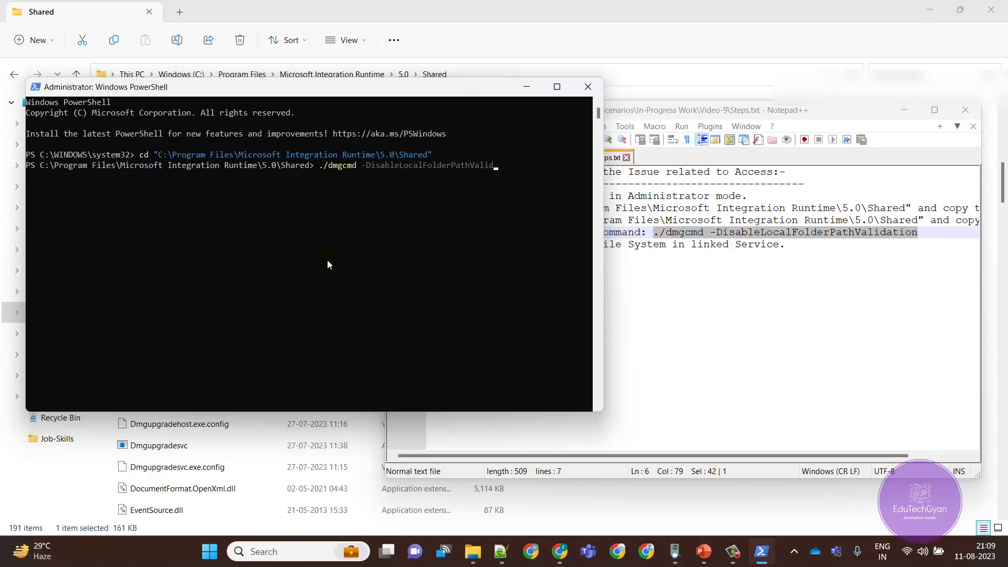
{"action": "key", "text": "BackSpace"}
{"action": "key", "text": "BackSpace"}
{"action": "key", "text": "BackSpace"}
{"action": "key", "text": "BackSpace"}
{"action": "key", "text": "BackSpace"}
{"action": "key", "text": "BackSpace"}
{"action": "key", "text": "BackSpace"}
{"action": "key", "text": "BackSpace"}
{"action": "key", "text": "BackSpace"}
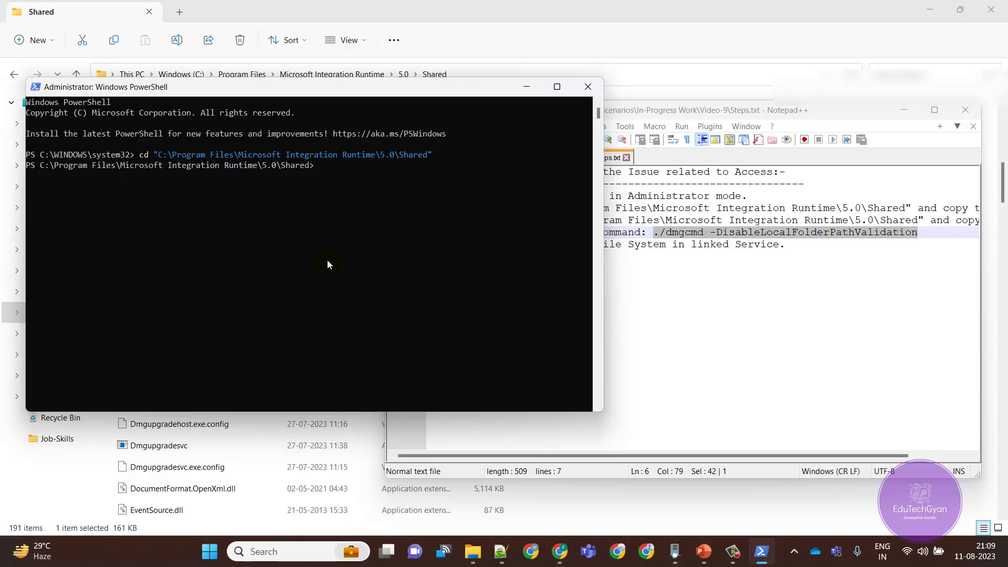
{"action": "type", "text": "help"}
{"action": "key", "text": "Return"}
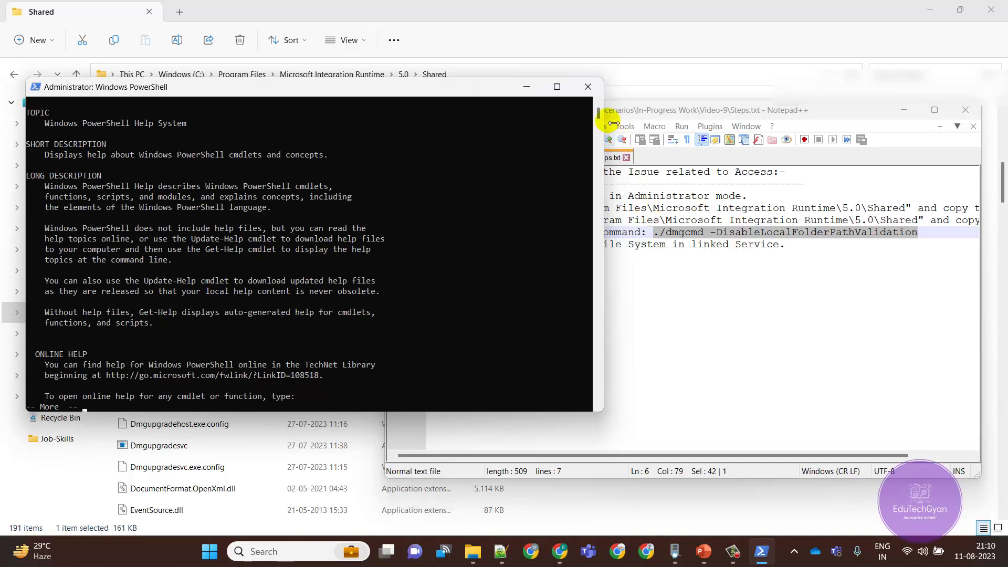
{"action": "left_click_drag", "start_coordinate": [599, 116], "coordinate": [599, 109]}
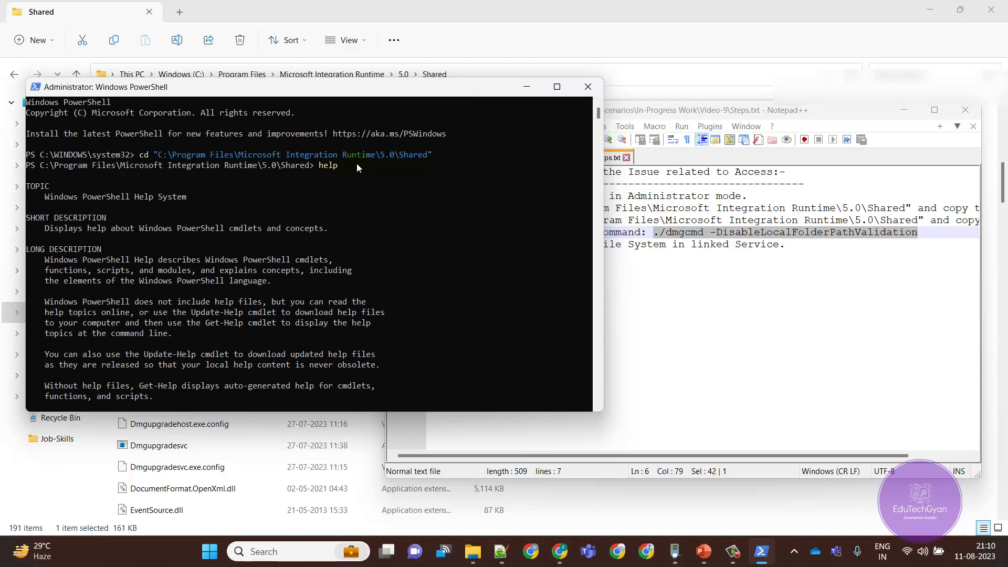
{"action": "scroll", "coordinate": [356, 163], "scroll_direction": "down", "scroll_amount": 3}
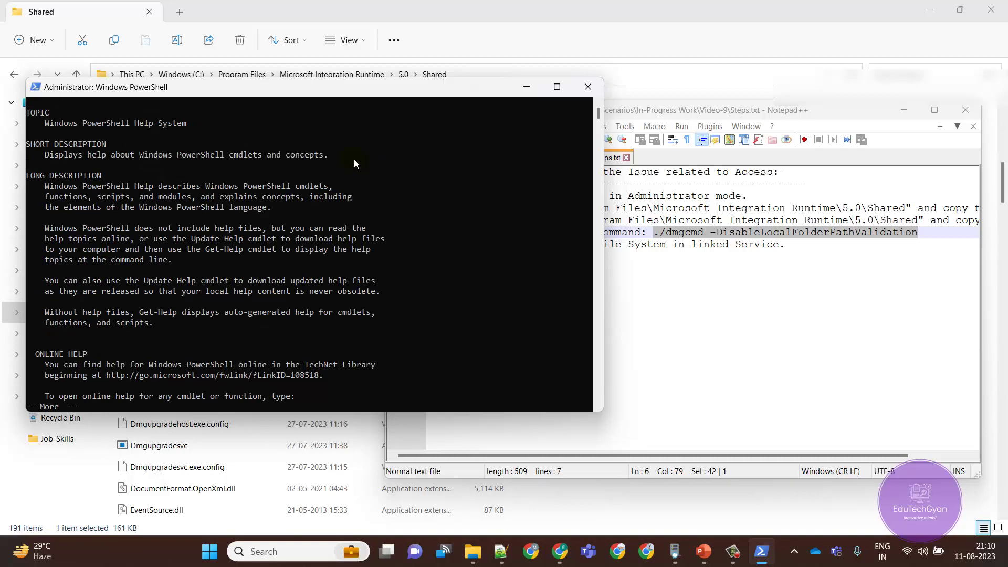
{"action": "key", "text": "Return"}
{"action": "key", "text": "Return"}
{"action": "key", "text": "Return"}
{"action": "key", "text": "Return"}
{"action": "key", "text": "Return"}
{"action": "key", "text": "Return"}
{"action": "key", "text": "Return"}
{"action": "key", "text": "Return"}
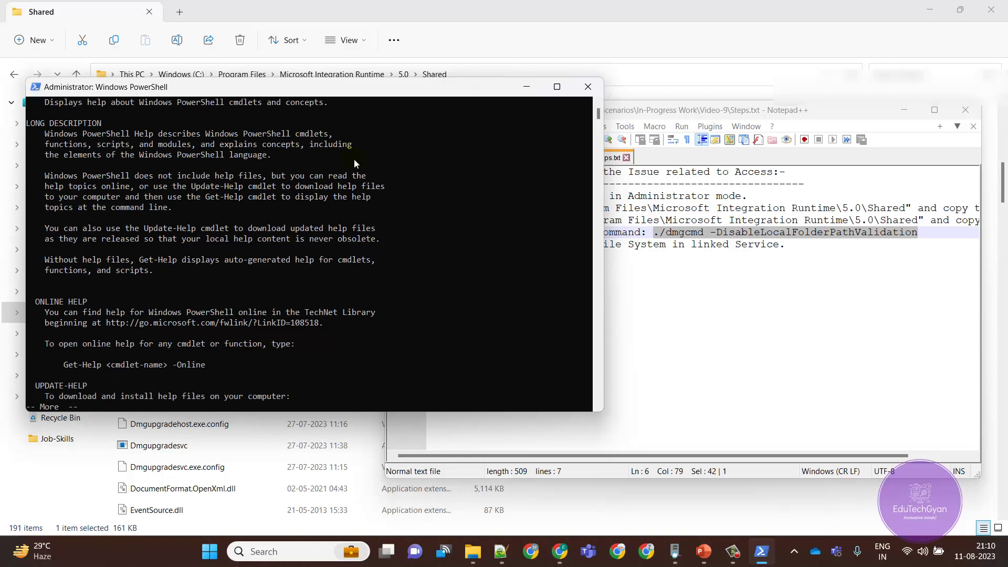
{"action": "key", "text": "Return"}
{"action": "key", "text": "Return"}
{"action": "key", "text": "Return"}
Page to the end of the help text and clear the console with cls
{"action": "key", "text": "Return"}
{"action": "key", "text": "Return"}
{"action": "key", "text": "Return"}
{"action": "key", "text": "Return"}
{"action": "key", "text": "Return"}
{"action": "key", "text": "Return"}
{"action": "key", "text": "Return"}
{"action": "key", "text": "Return"}
{"action": "key", "text": "Return"}
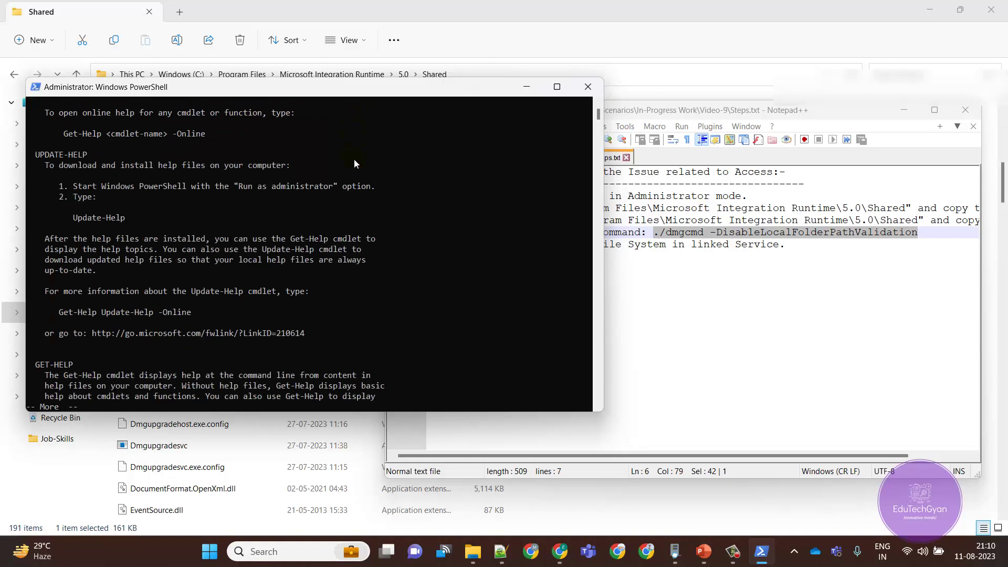
{"action": "key", "text": "Return"}
{"action": "key", "text": "Return"}
{"action": "key", "text": "Return"}
{"action": "key", "text": "Return"}
{"action": "key", "text": "Return"}
{"action": "key", "text": "Return"}
{"action": "key", "text": "Return"}
{"action": "key", "text": "Return"}
{"action": "key", "text": "Return"}
{"action": "key", "text": "Return"}
{"action": "key", "text": "Return"}
{"action": "key", "text": "Return"}
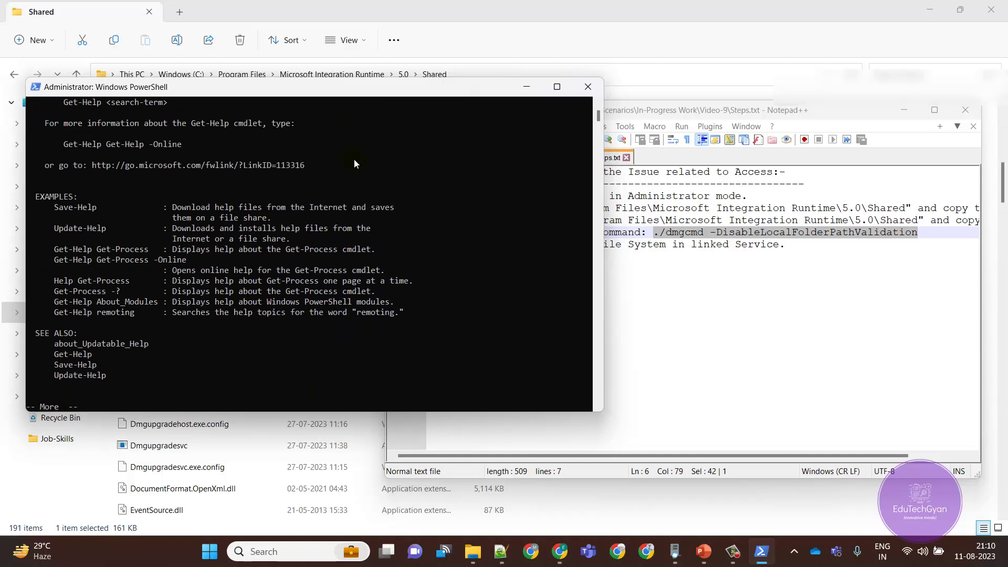
{"action": "key", "text": "Return"}
{"action": "key", "text": "Return"}
{"action": "key", "text": "Return"}
{"action": "key", "text": "Return"}
{"action": "key", "text": "Return"}
{"action": "key", "text": "Return"}
{"action": "key", "text": "Return"}
{"action": "key", "text": "Return"}
{"action": "key", "text": "Return"}
{"action": "key", "text": "Return"}
{"action": "key", "text": "Return"}
{"action": "key", "text": "Return"}
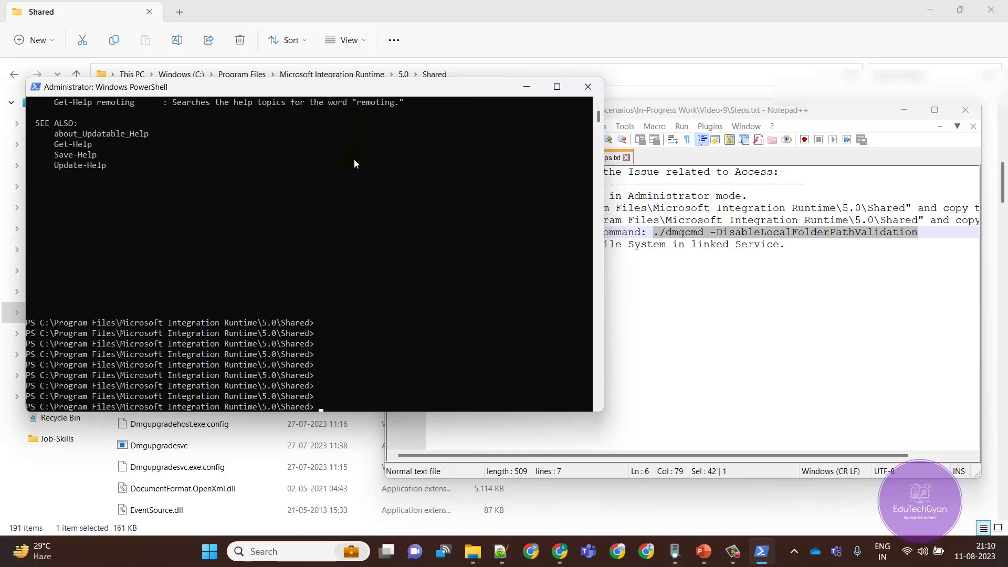
{"action": "type", "text": "c"}
{"action": "type", "text": "ls"}
{"action": "key", "text": "Return"}
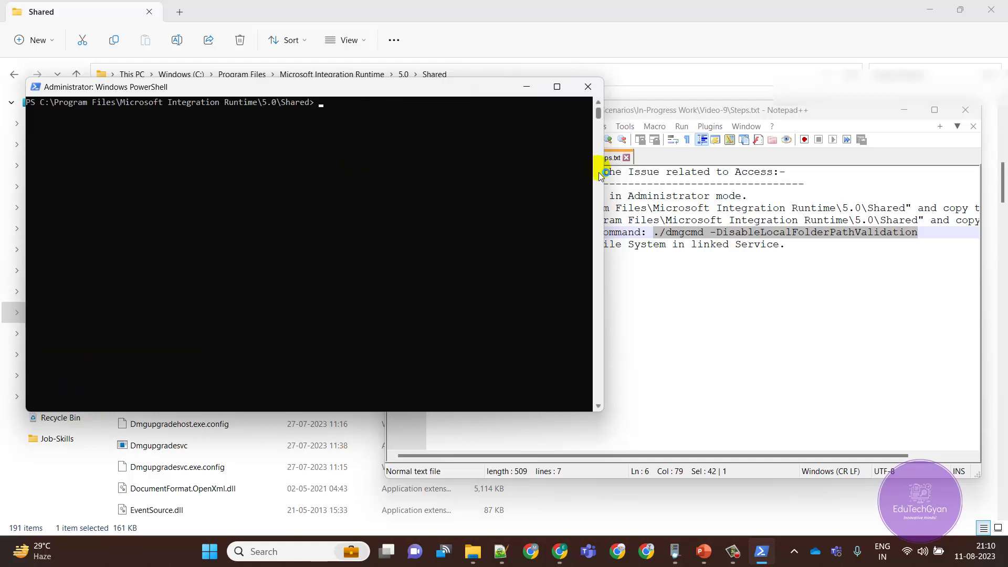
Paste ./dmgcmd -DisableLocalFolderPathValidation into the admin PowerShell and run it
{"action": "left_click", "coordinate": [455, 147]}
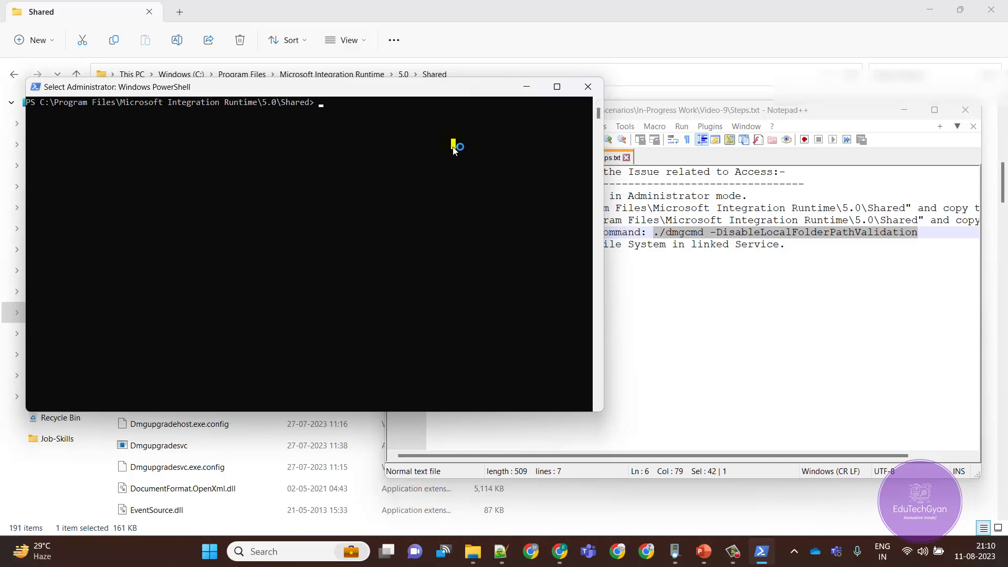
{"action": "right_click", "coordinate": [455, 146]}
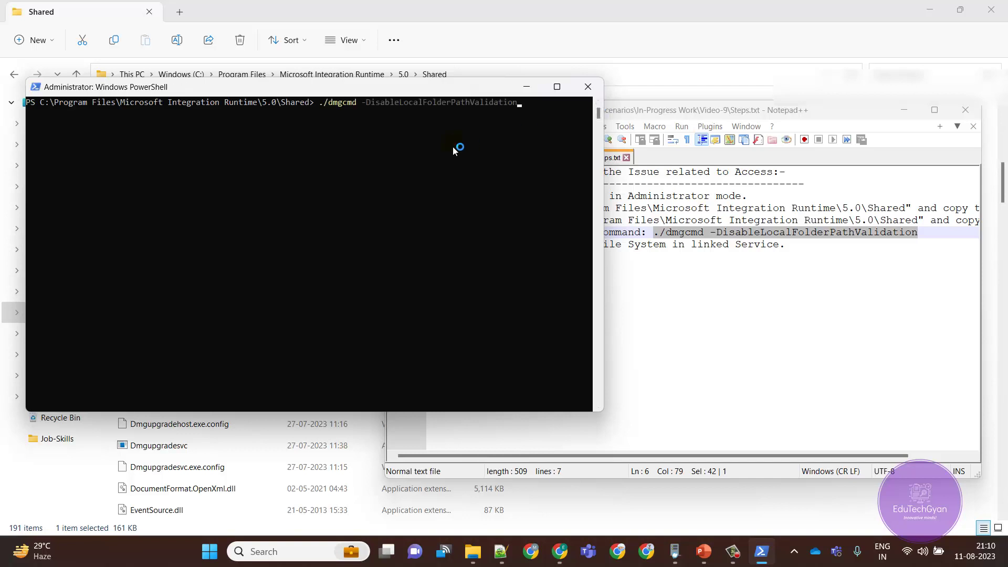
{"action": "left_click", "coordinate": [413, 102]}
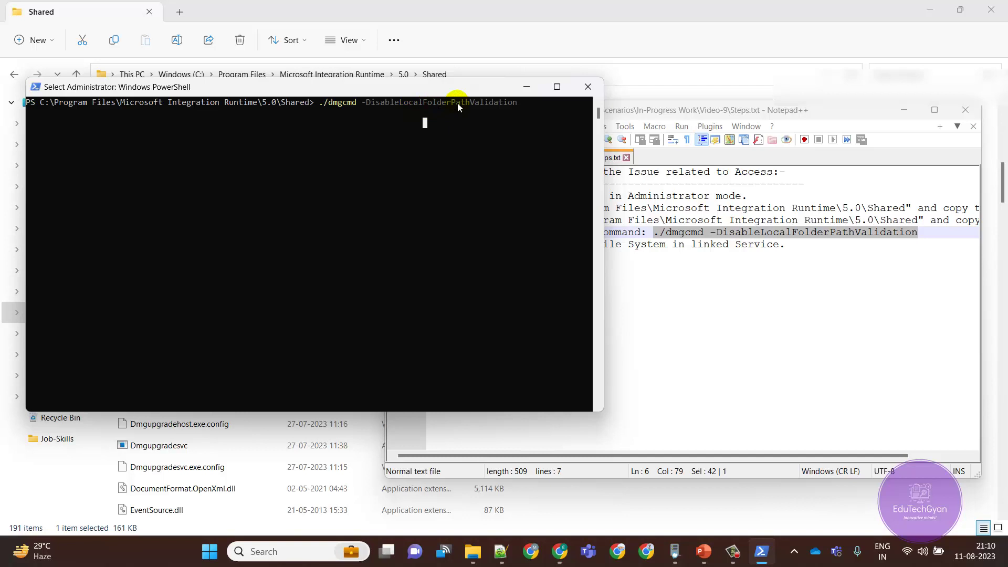
{"action": "left_click", "coordinate": [523, 102]}
{"action": "right_click", "coordinate": [523, 103]}
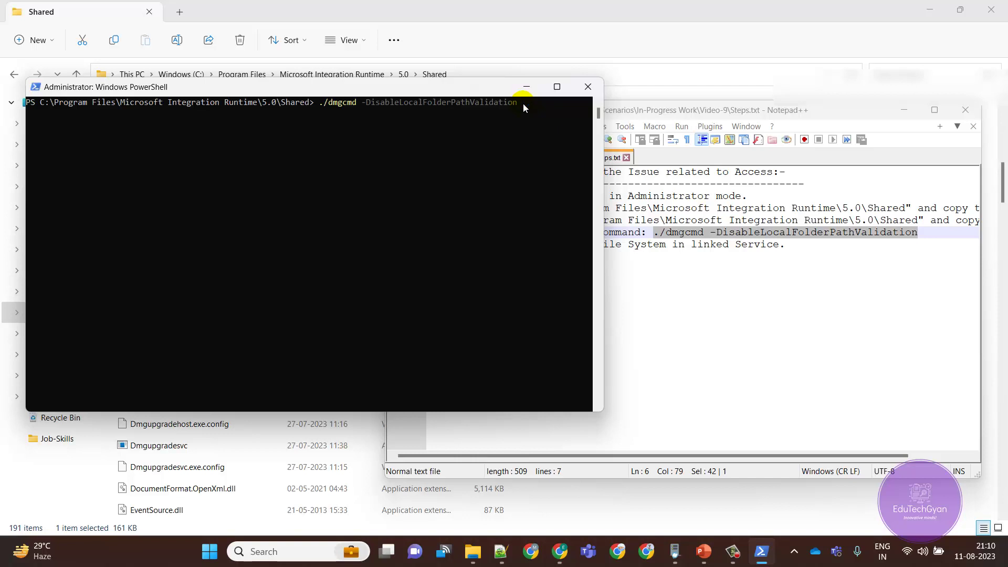
Run the ./dmgcmd -DisableLocalFolderPathValidation command a second time
{"action": "left_click", "coordinate": [515, 133]}
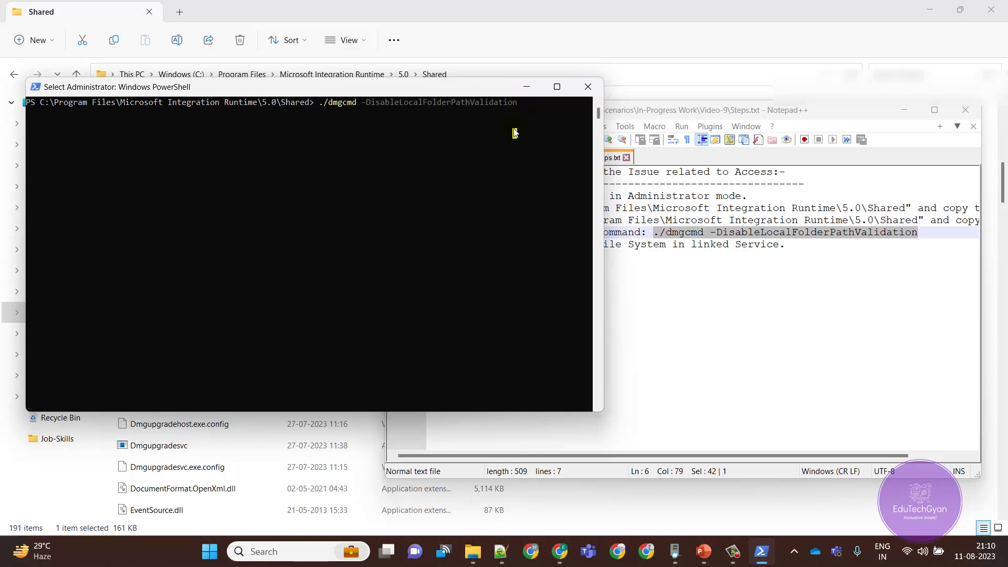
{"action": "right_click", "coordinate": [514, 132]}
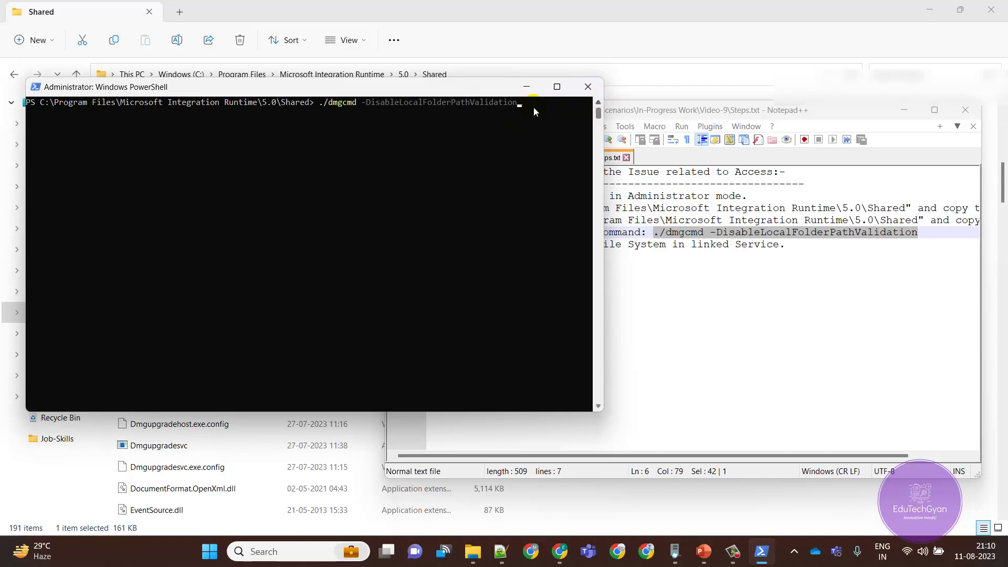
{"action": "left_click", "coordinate": [513, 107]}
{"action": "right_click", "coordinate": [513, 111]}
{"action": "left_click", "coordinate": [598, 103]}
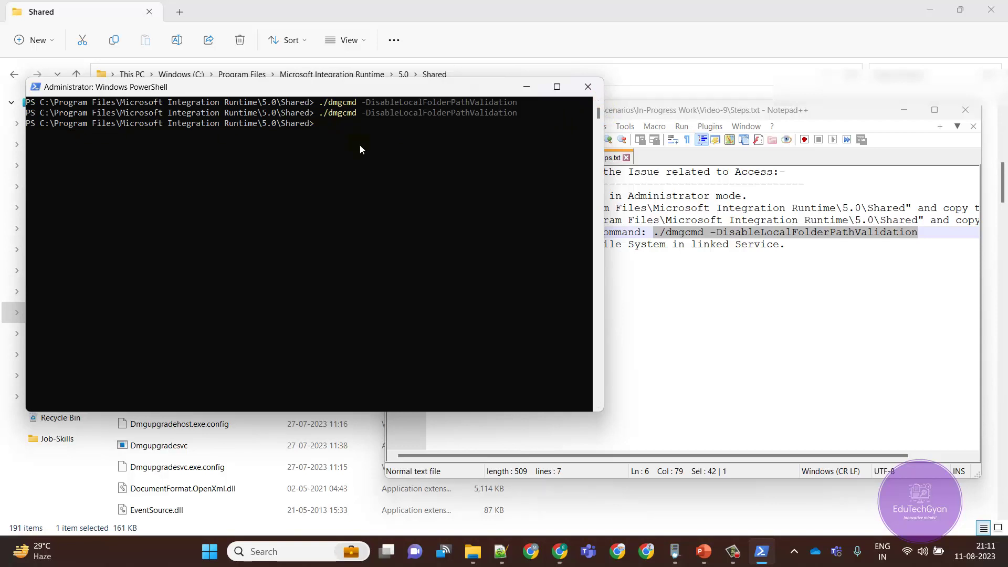
Dismiss the access-not-allowed error, retest the connection successfully, and create OnPremiseFileServer with immediate publish
{"action": "left_click", "coordinate": [715, 289]}
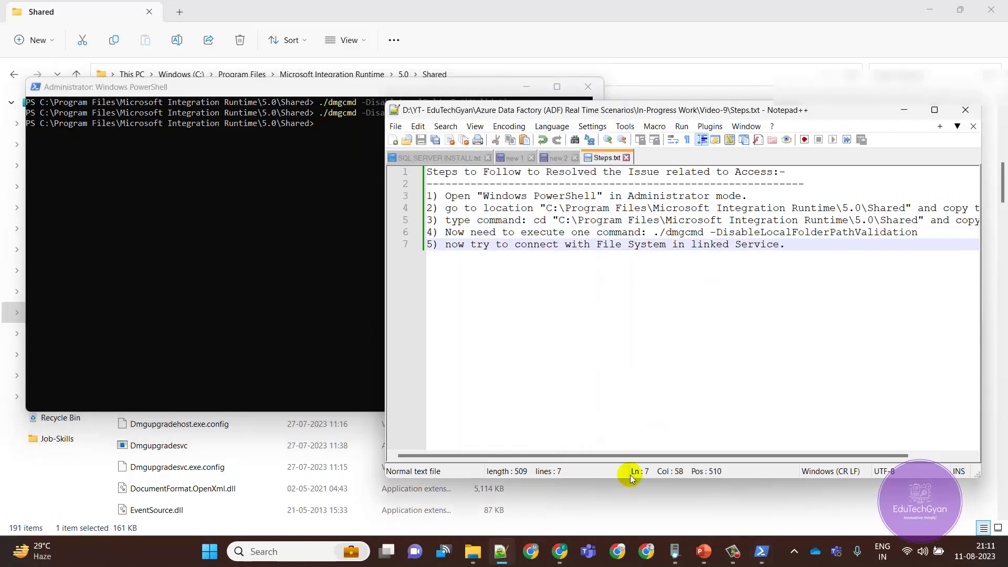
{"action": "left_click", "coordinate": [560, 551]}
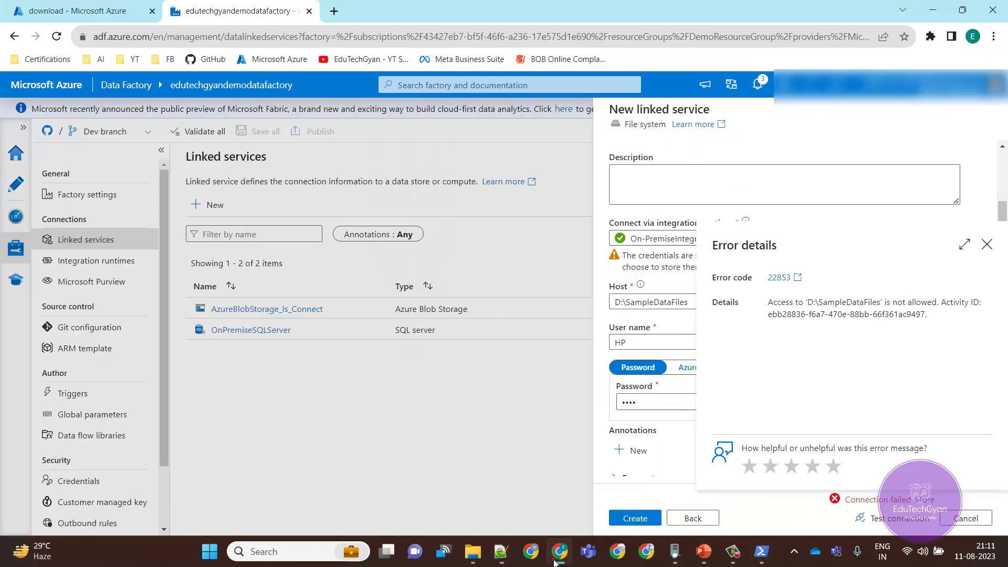
{"action": "left_click", "coordinate": [988, 244]}
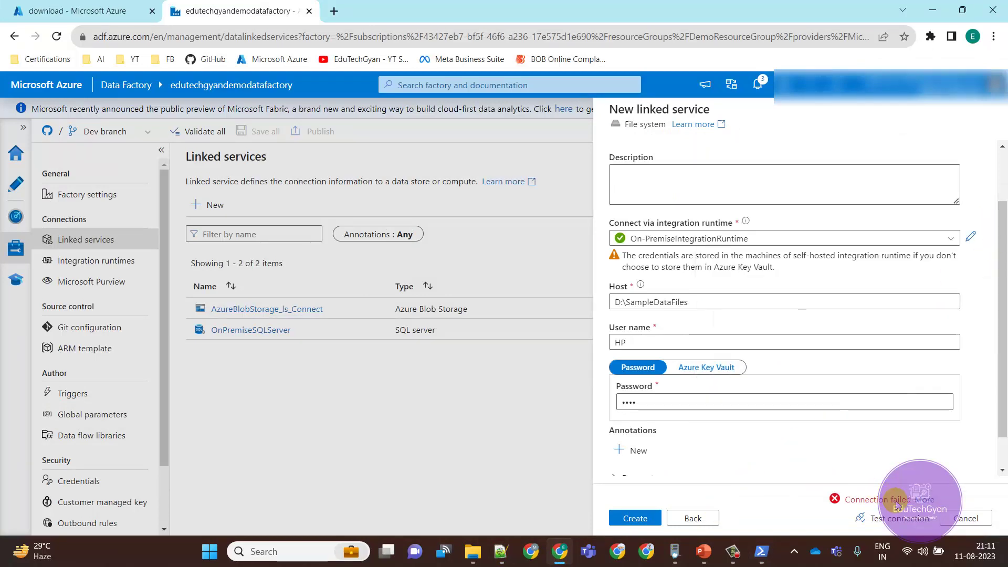
{"action": "left_click", "coordinate": [898, 518]}
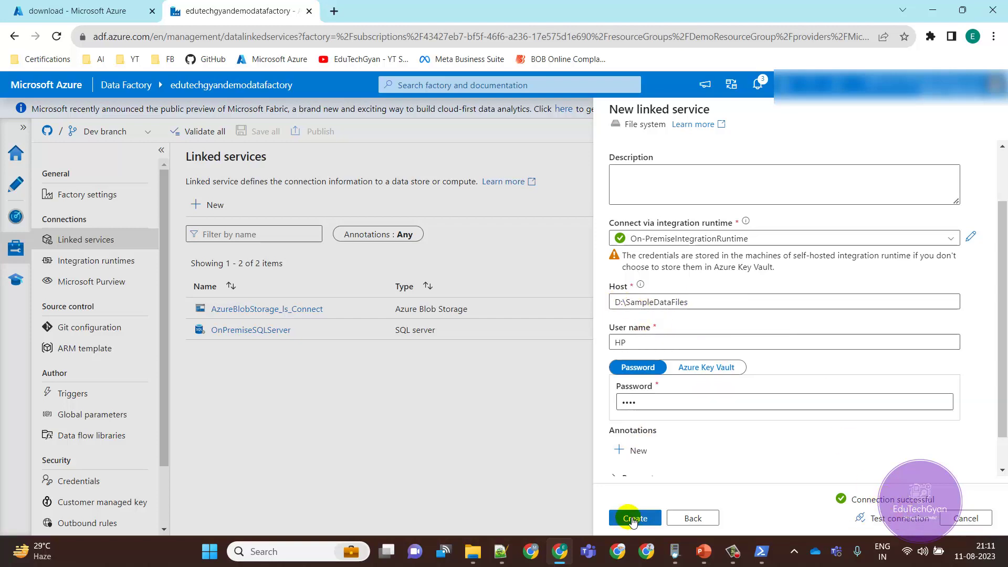
{"action": "left_click", "coordinate": [631, 518]}
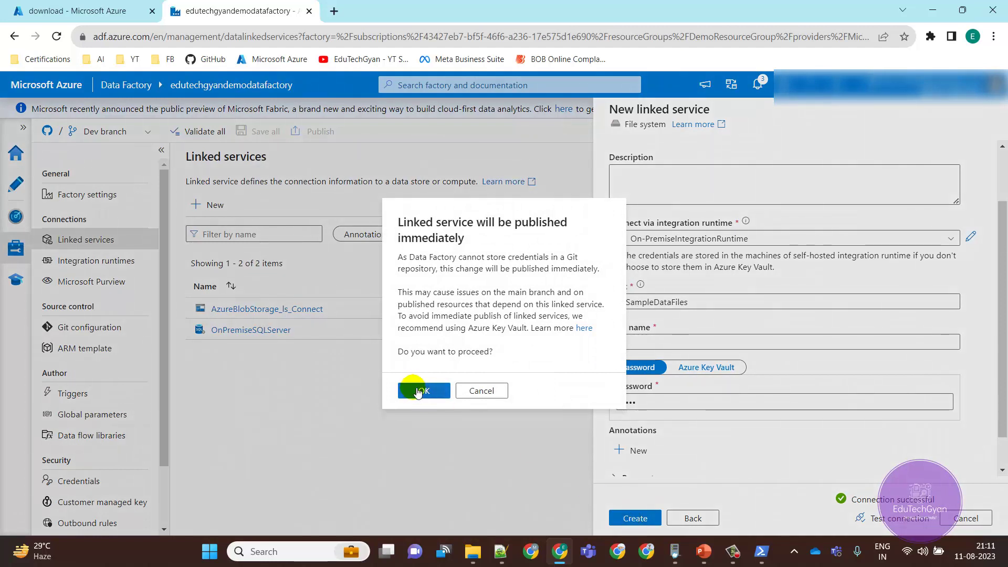
{"action": "left_click", "coordinate": [425, 387]}
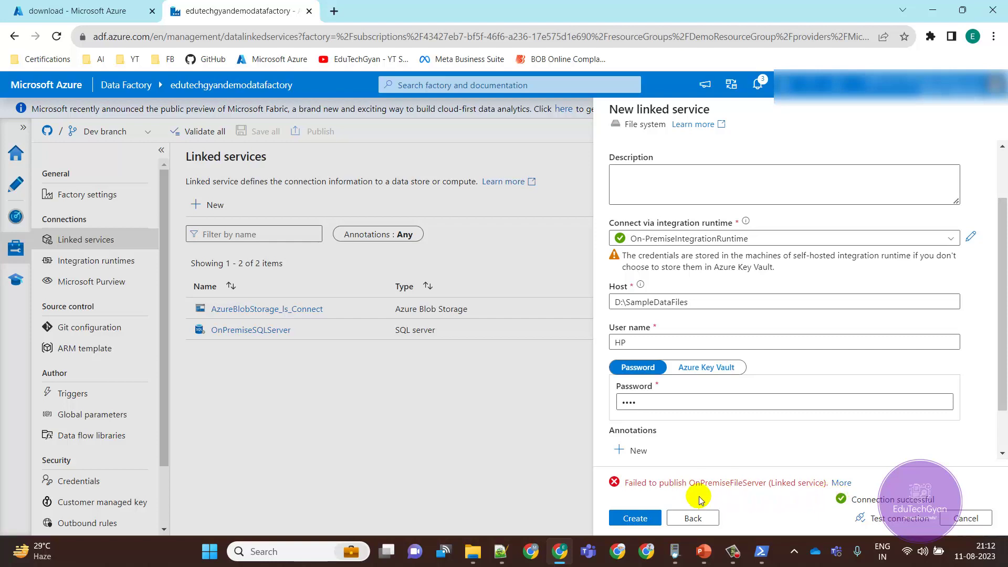
Retry creating the linked service with immediate publish and inspect the publish failure details
{"action": "left_click", "coordinate": [637, 518]}
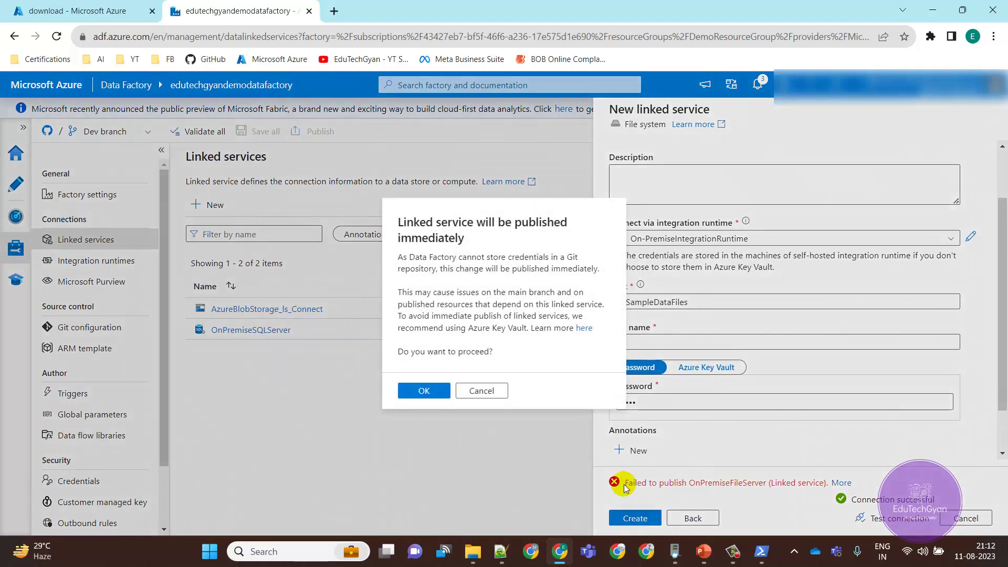
{"action": "left_click", "coordinate": [440, 397]}
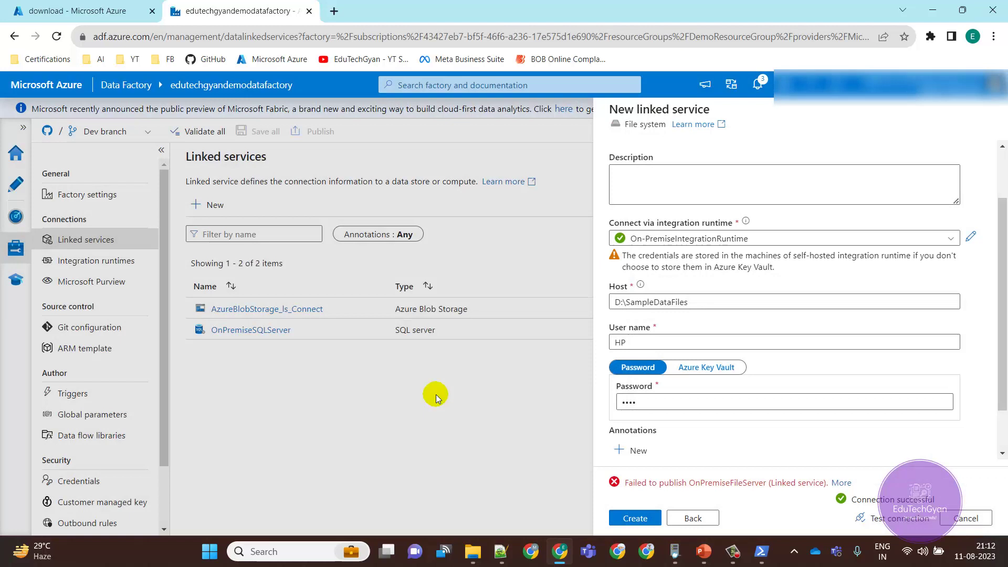
{"action": "left_click", "coordinate": [841, 483]}
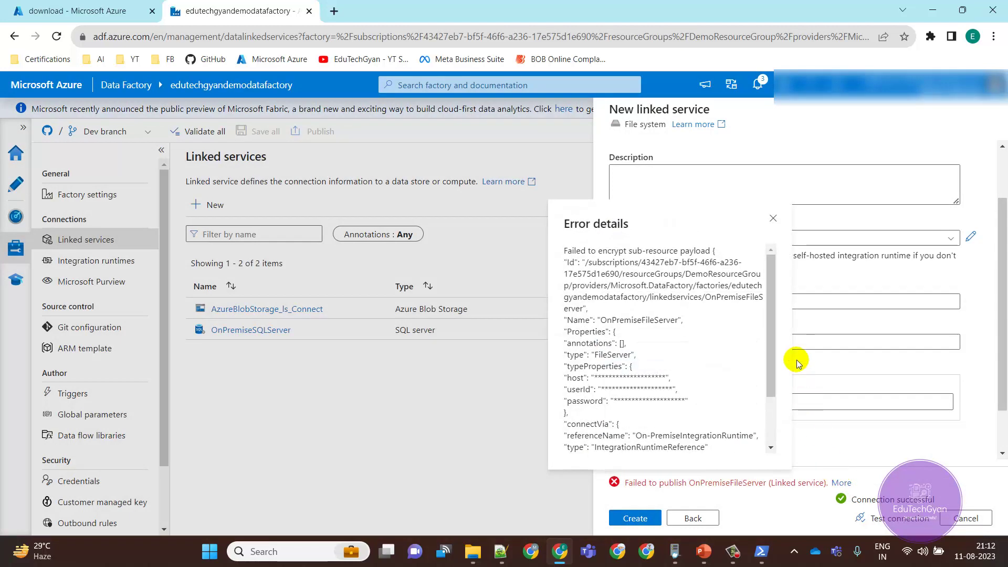
{"action": "left_click_drag", "start_coordinate": [767, 316], "coordinate": [770, 397]}
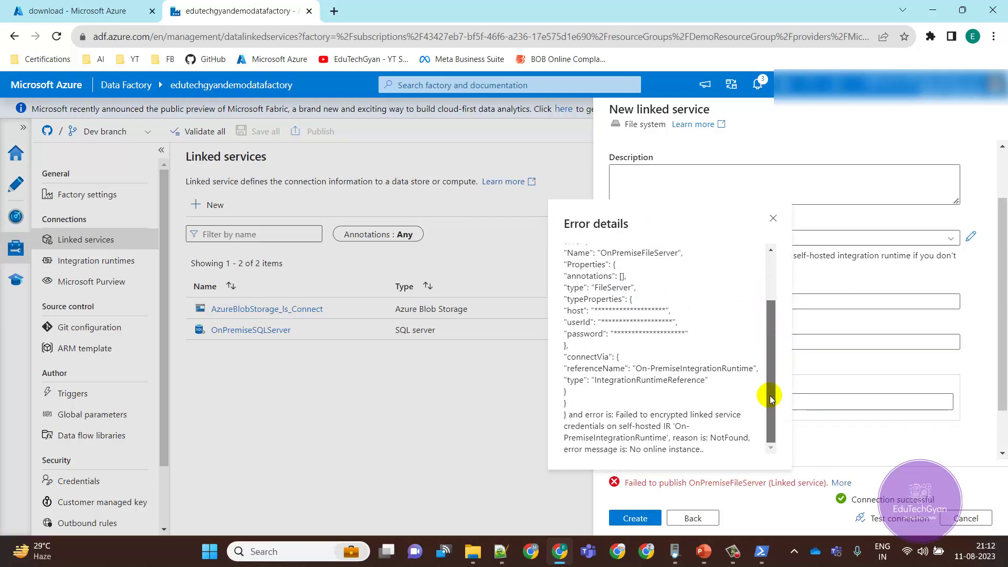
{"action": "left_click_drag", "start_coordinate": [770, 398], "coordinate": [773, 212]}
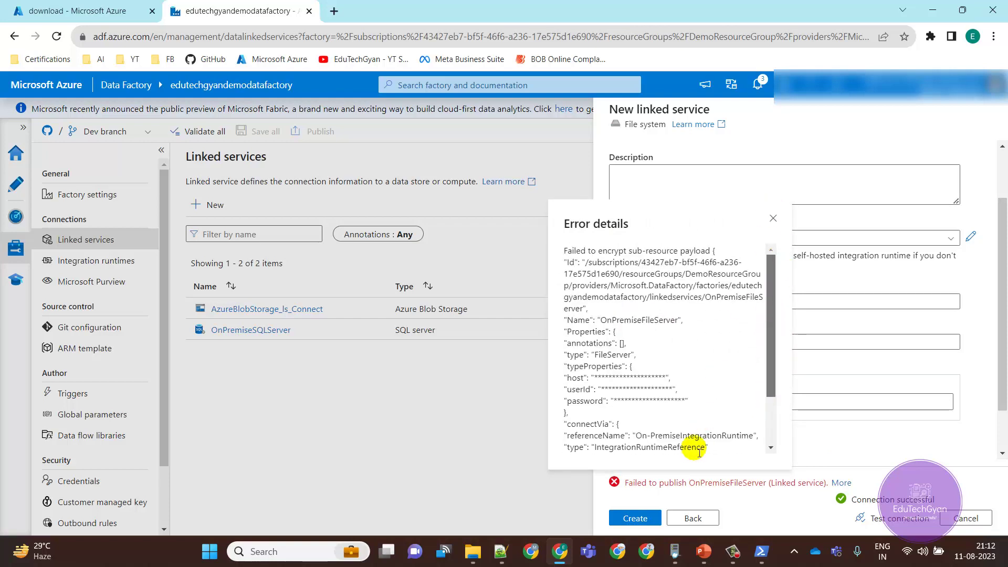
Close the error details and create OnPremiseFileServer again, confirming the publish
{"action": "left_click", "coordinate": [776, 220]}
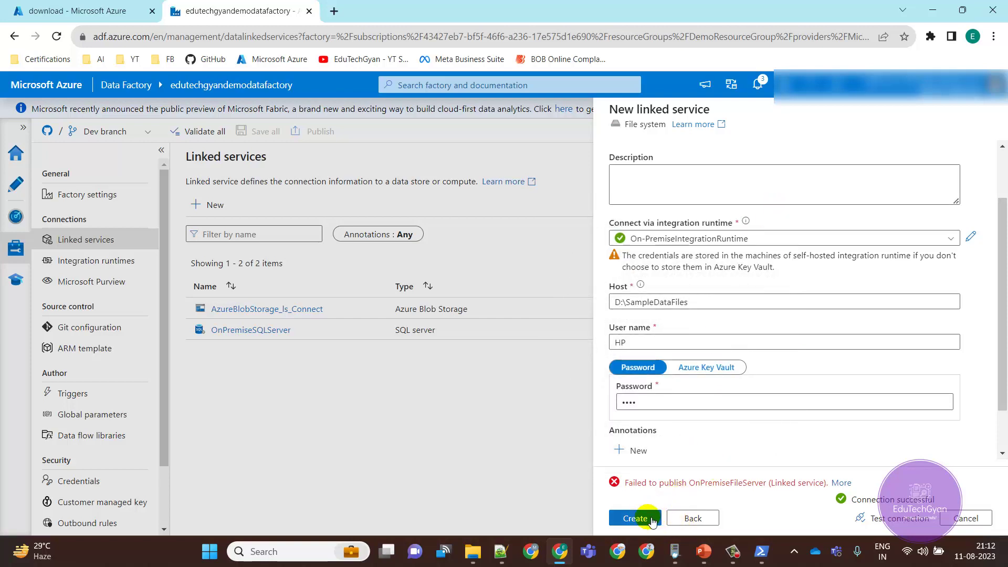
{"action": "left_click", "coordinate": [635, 518]}
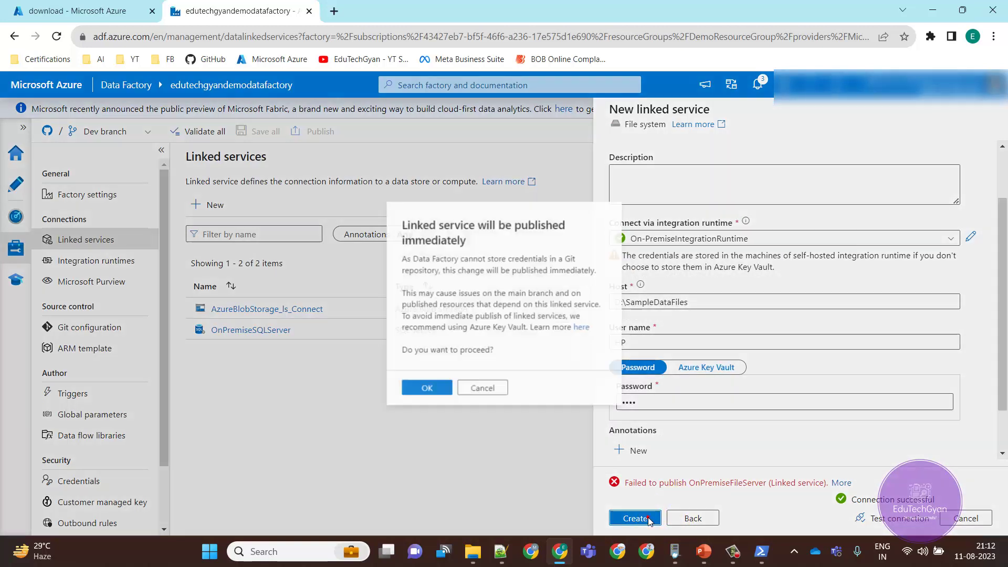
{"action": "left_click", "coordinate": [425, 392]}
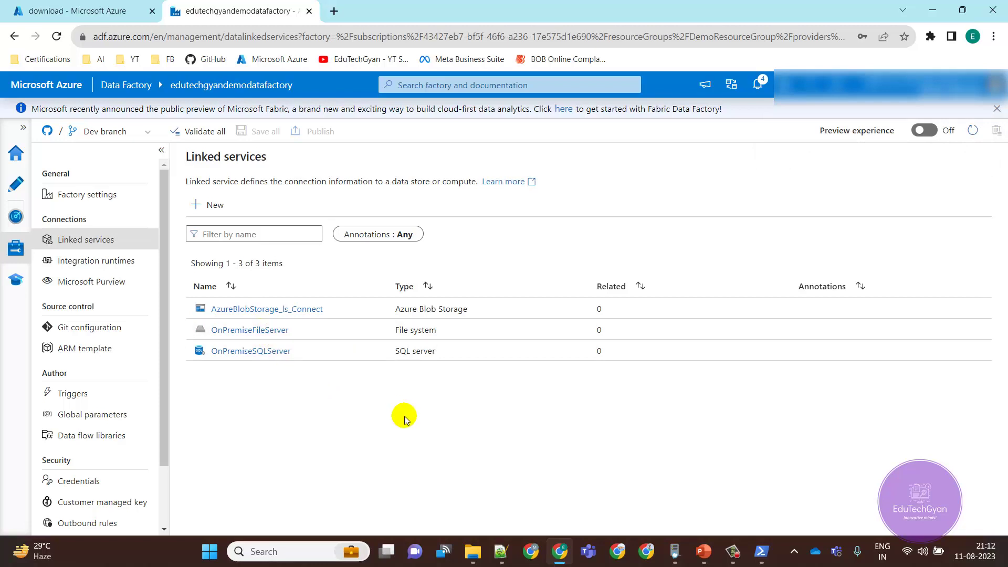
In the Author hub, start a new dataset from the Datasets actions menu
{"action": "left_click", "coordinate": [17, 186]}
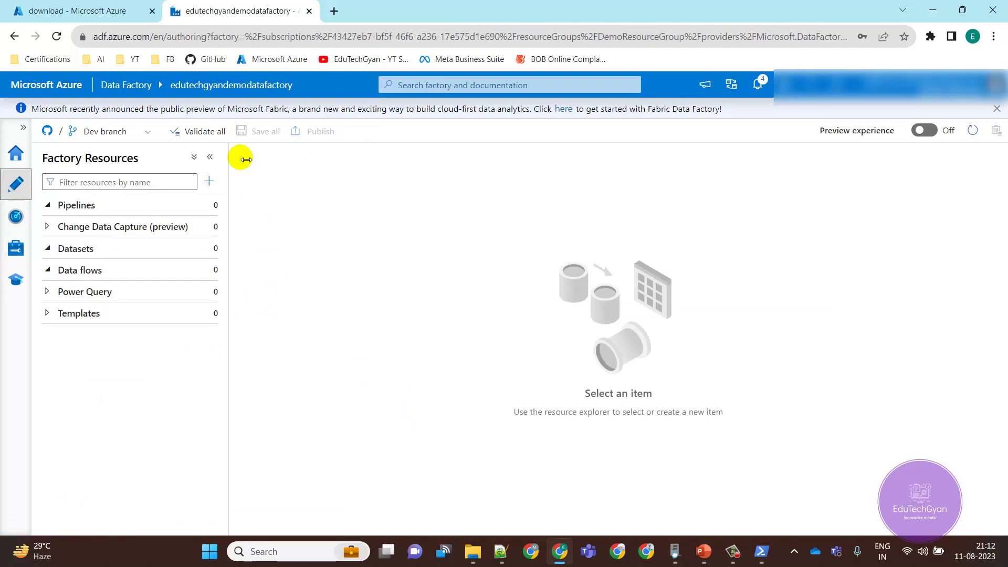
{"action": "left_click", "coordinate": [71, 10]}
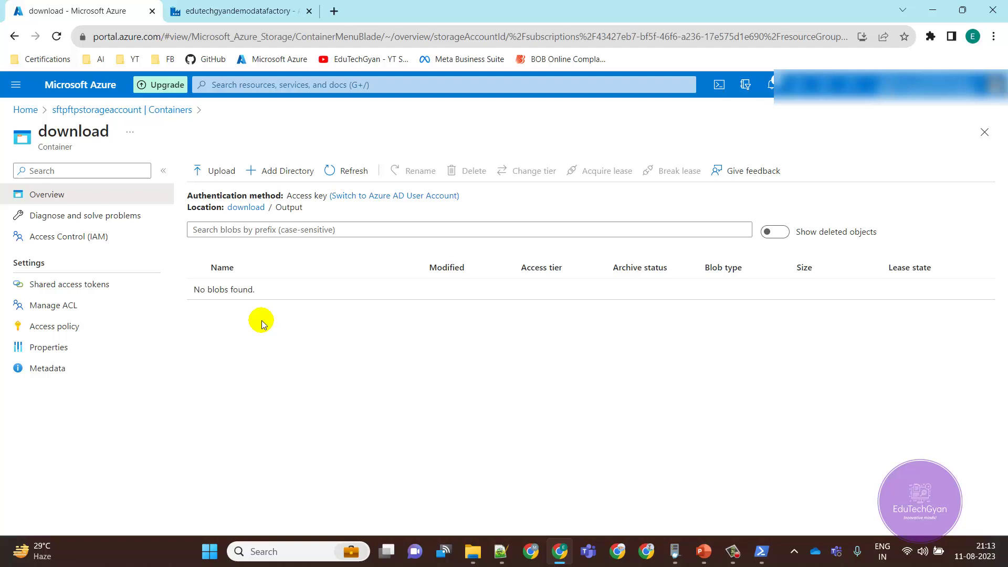
{"action": "left_click", "coordinate": [237, 10]}
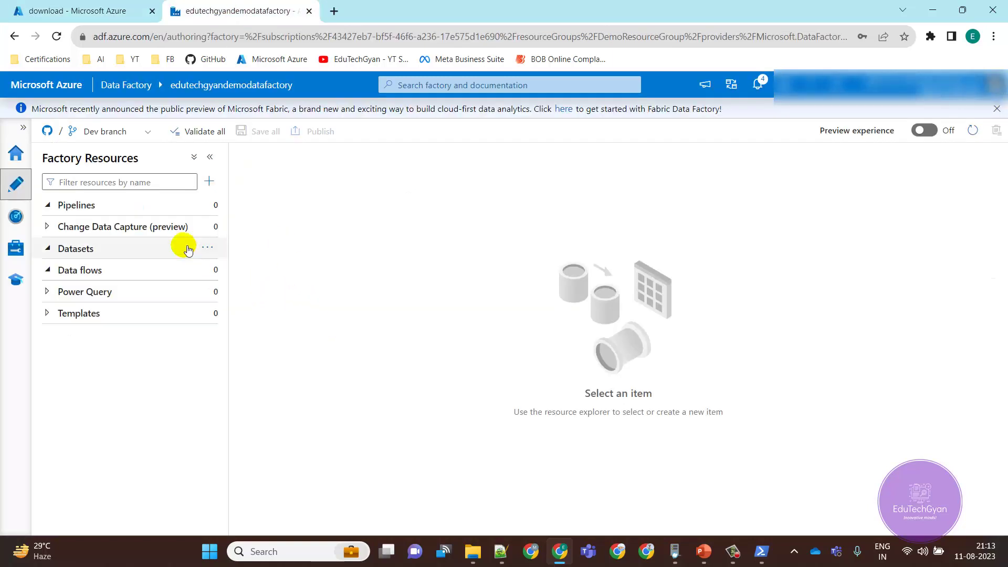
{"action": "left_click", "coordinate": [208, 250]}
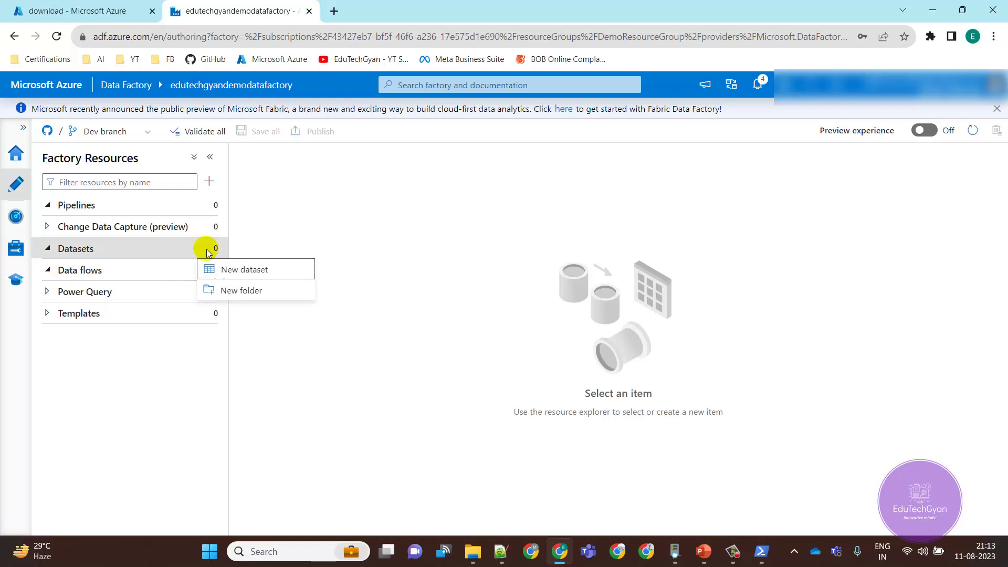
{"action": "left_click", "coordinate": [245, 269]}
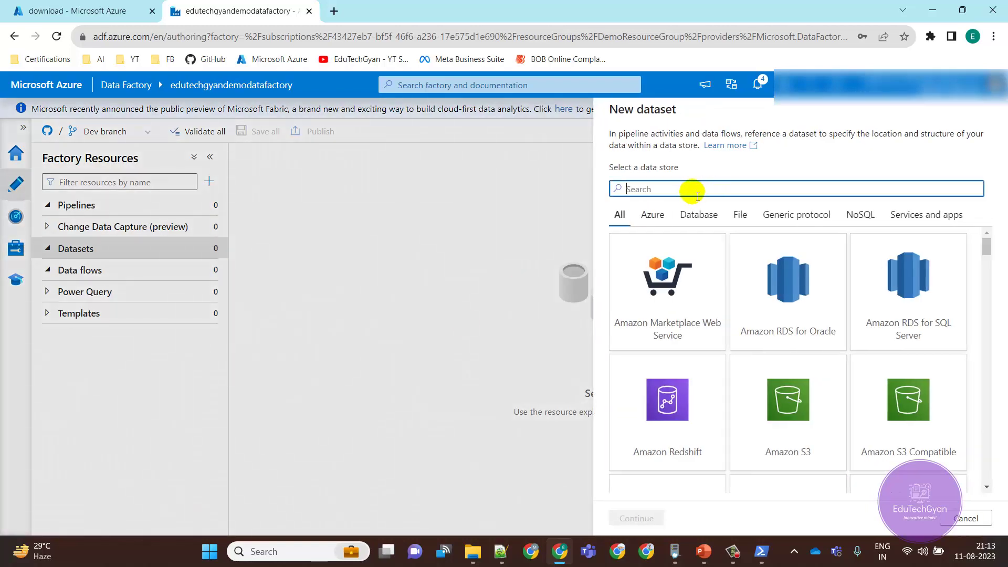
{"action": "type", "text": "file"}
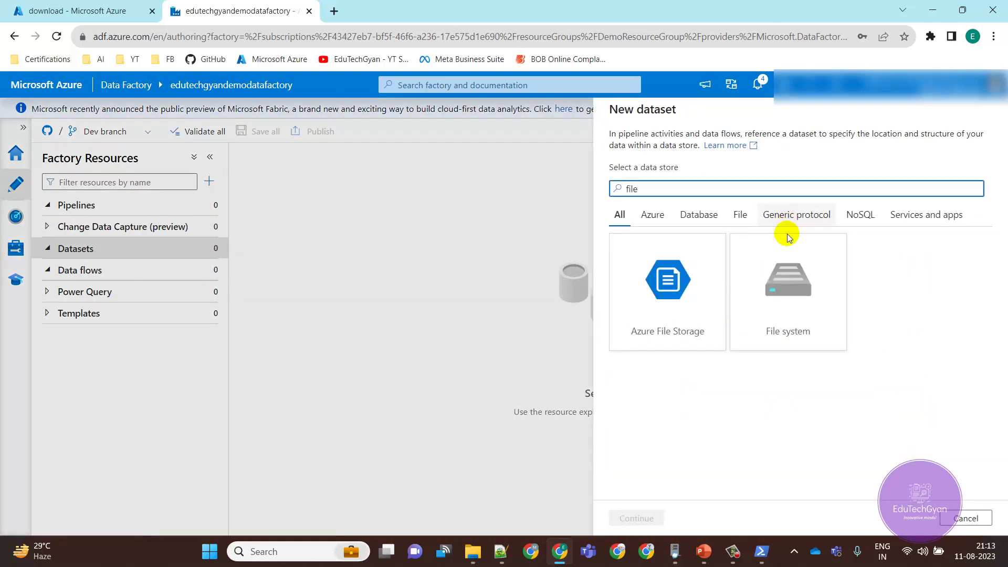
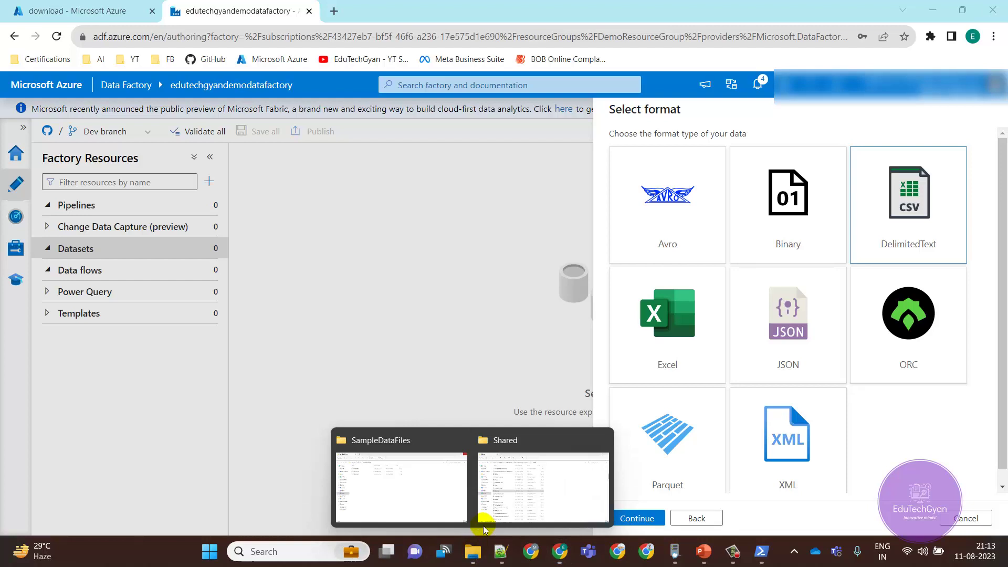
Glance at the sample employee files, then choose DelimitedText as the dataset format
{"action": "left_click", "coordinate": [402, 488]}
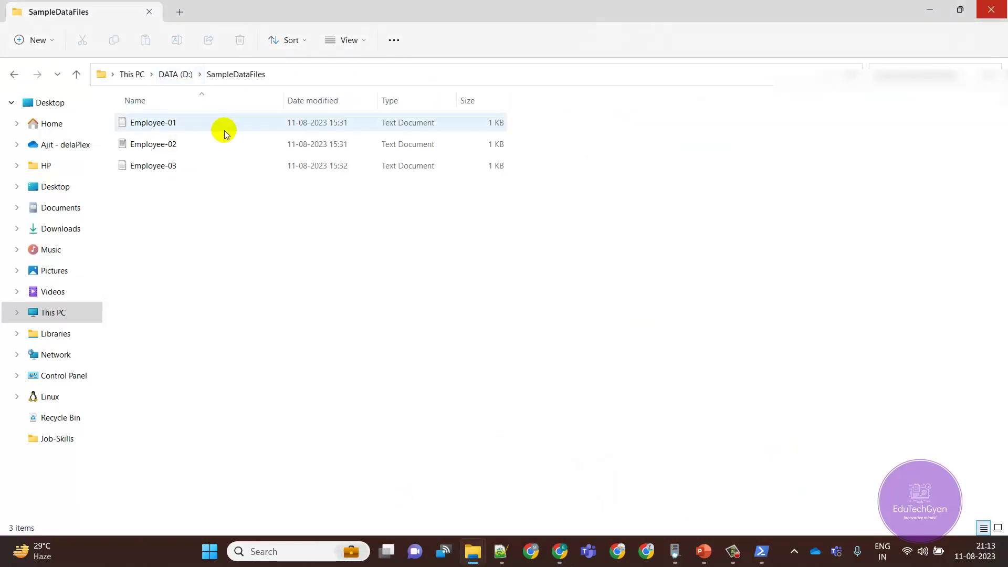
{"action": "left_click", "coordinate": [930, 9]}
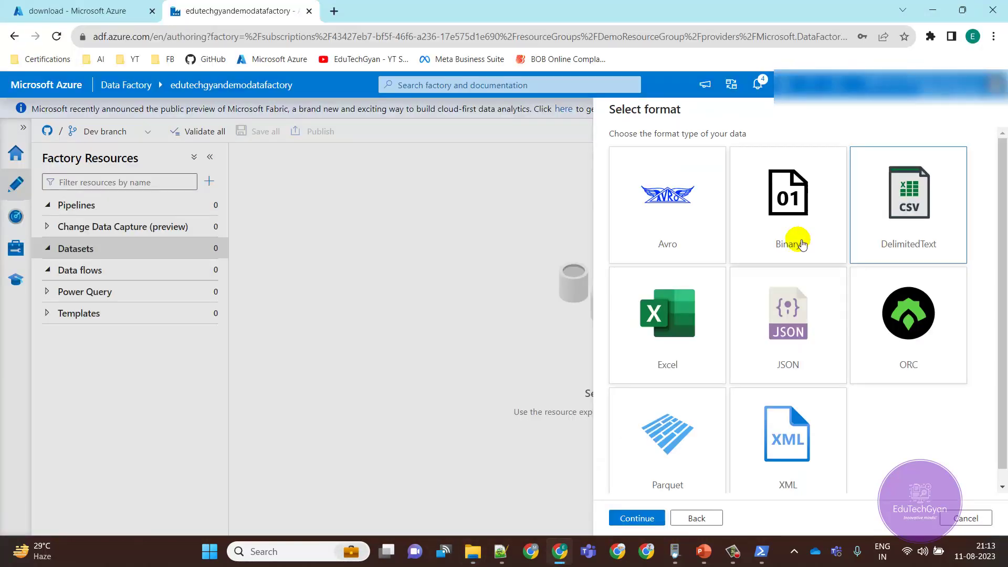
{"action": "double_click", "coordinate": [904, 225]}
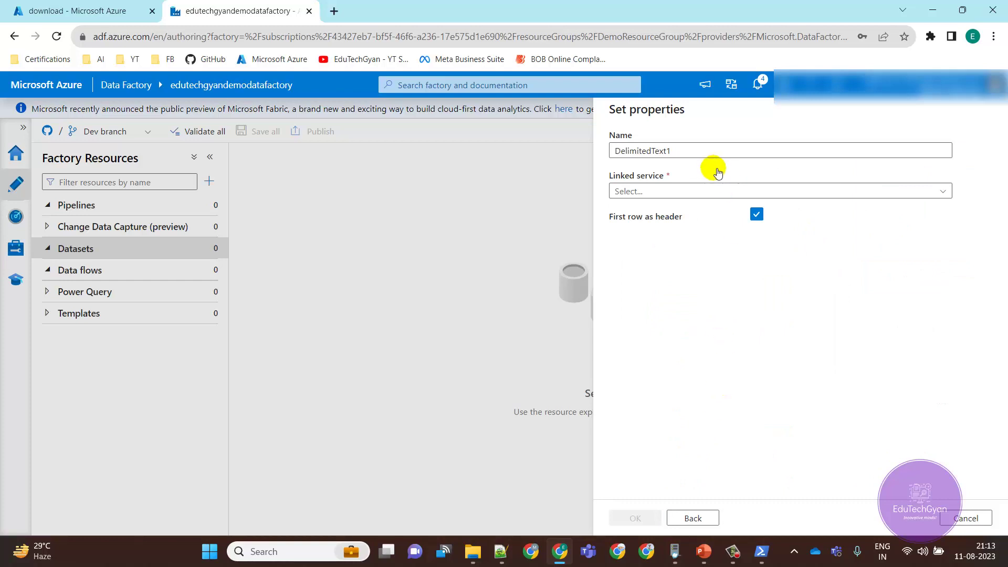
Rename the new dataset to OnPremiseSourceFile
{"action": "left_click_drag", "start_coordinate": [682, 149], "coordinate": [549, 155]}
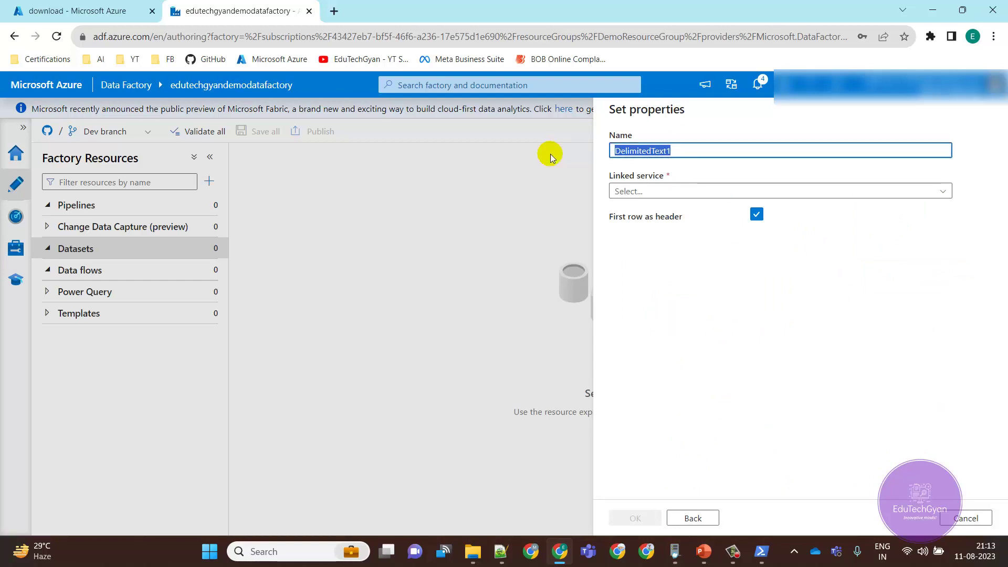
{"action": "type", "text": "Source"}
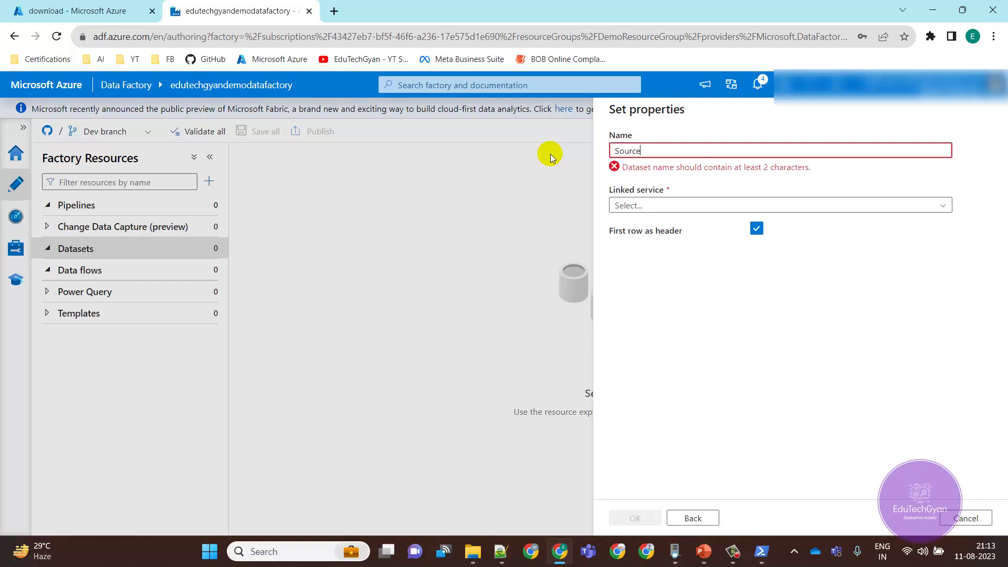
{"action": "type", "text": "le"}
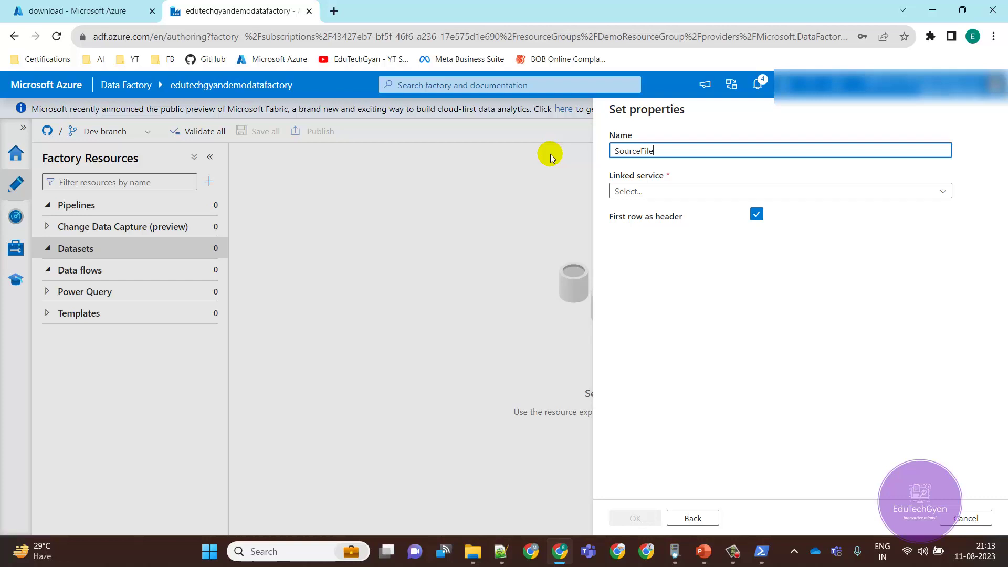
{"action": "left_click", "coordinate": [615, 151]}
{"action": "type", "text": "OnPremise"}
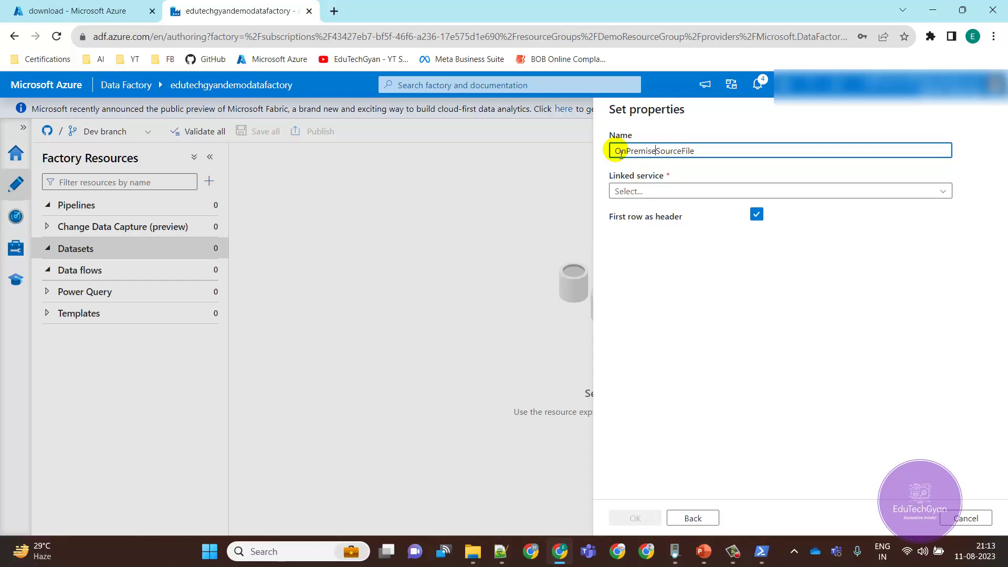
{"action": "left_click", "coordinate": [707, 191]}
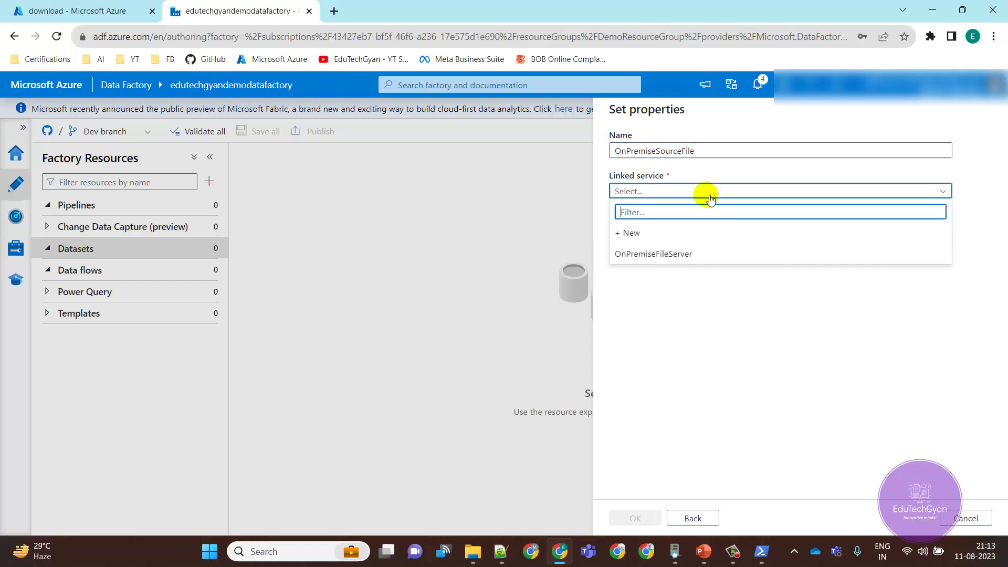
Link the dataset to OnPremiseFileServer, pick Employee-01.txt, and create it with imported schema
{"action": "left_click", "coordinate": [679, 254]}
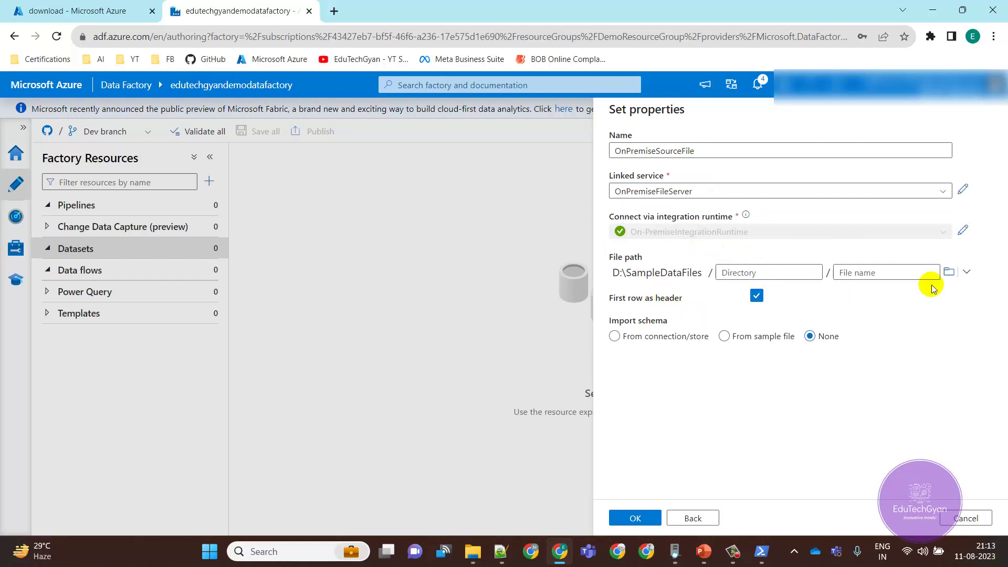
{"action": "left_click", "coordinate": [950, 272]}
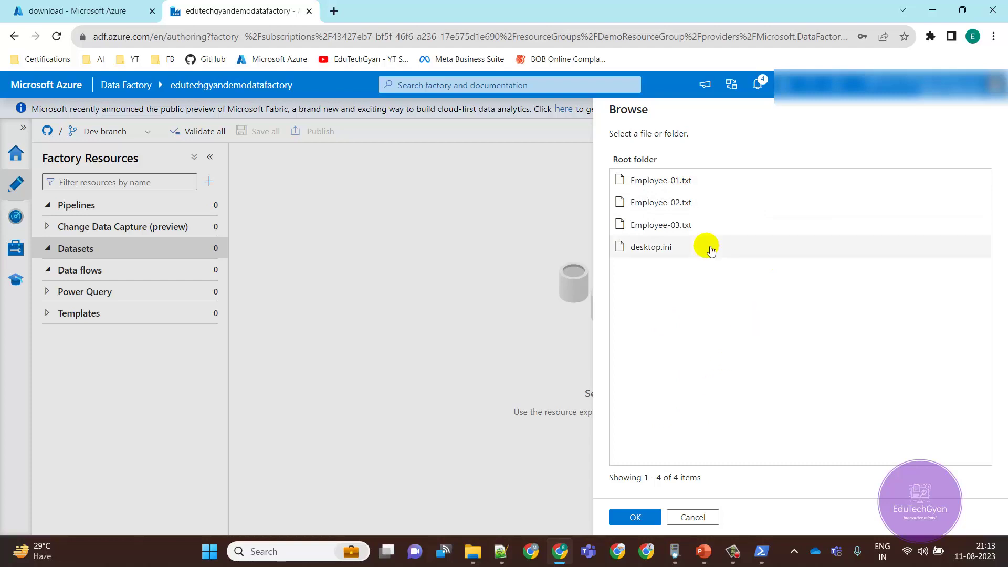
{"action": "left_click", "coordinate": [690, 182]}
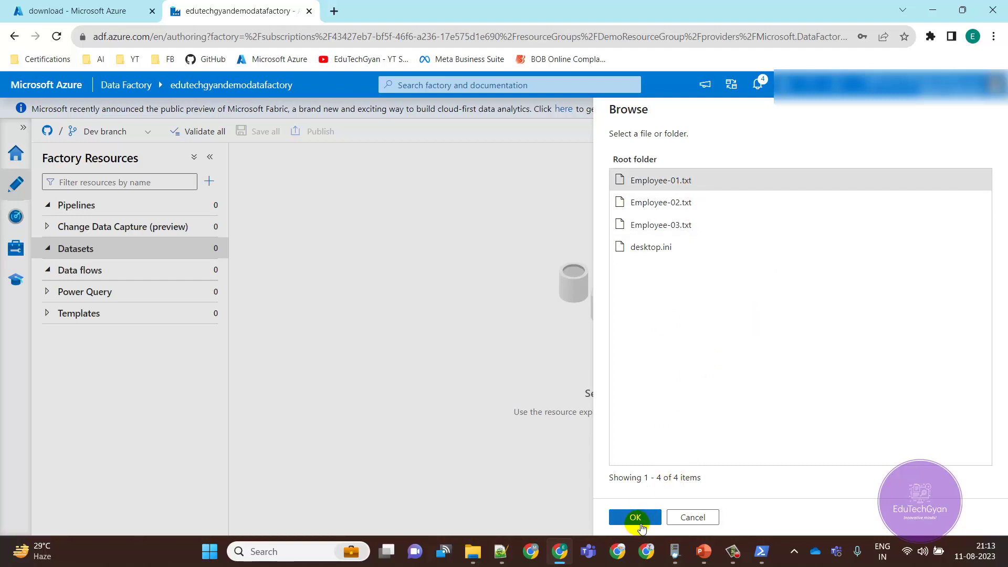
{"action": "left_click", "coordinate": [635, 517]}
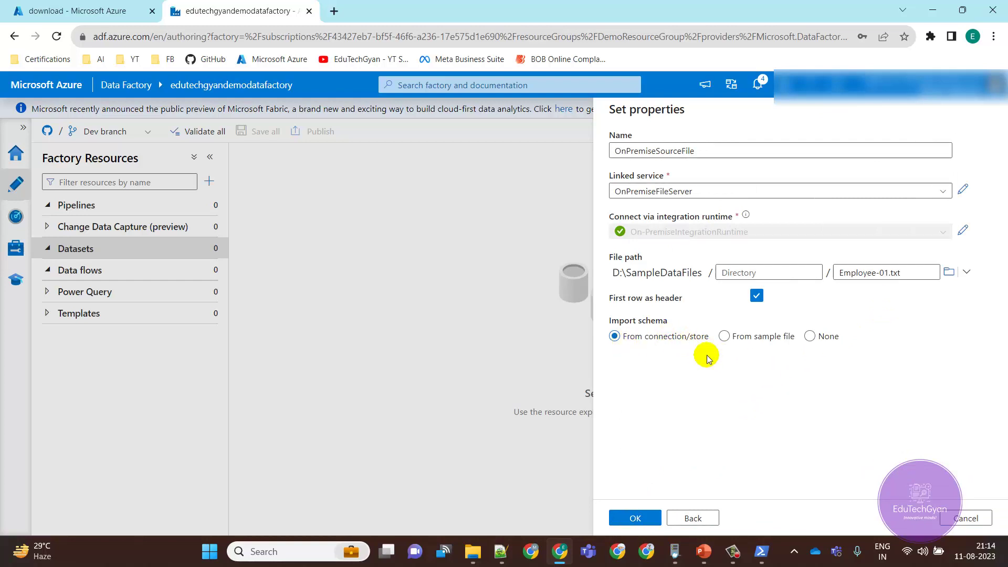
{"action": "left_click", "coordinate": [636, 519]}
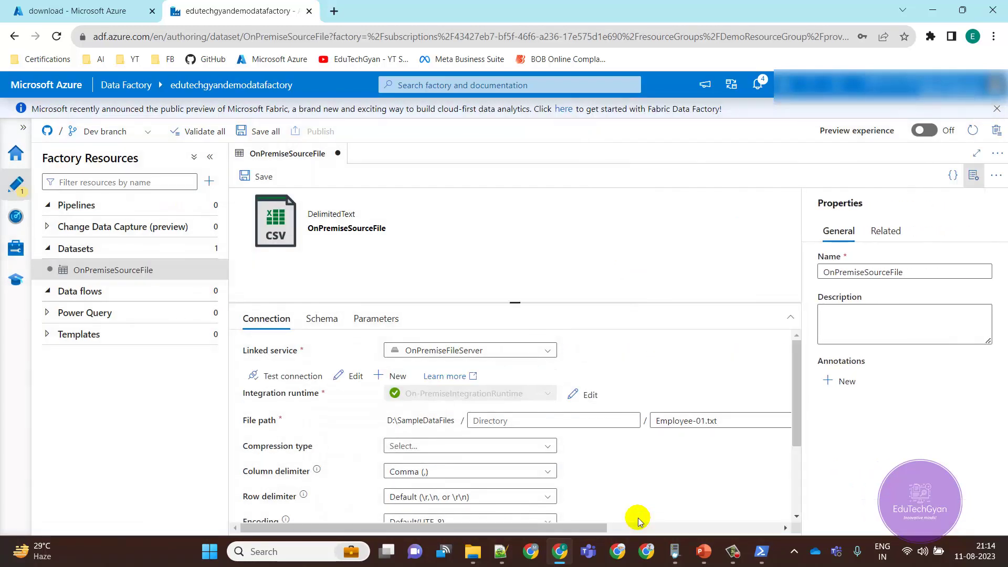
Inspect the OnPremiseSourceFile schema columns Id, Name and FileName, then open the Datasets actions menu
{"action": "left_click", "coordinate": [975, 176]}
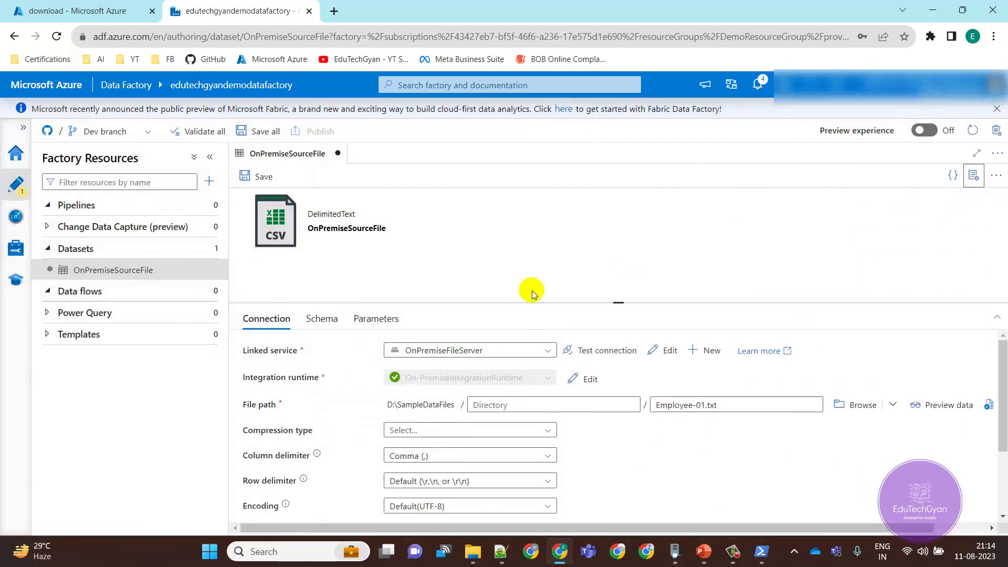
{"action": "left_click", "coordinate": [322, 318]}
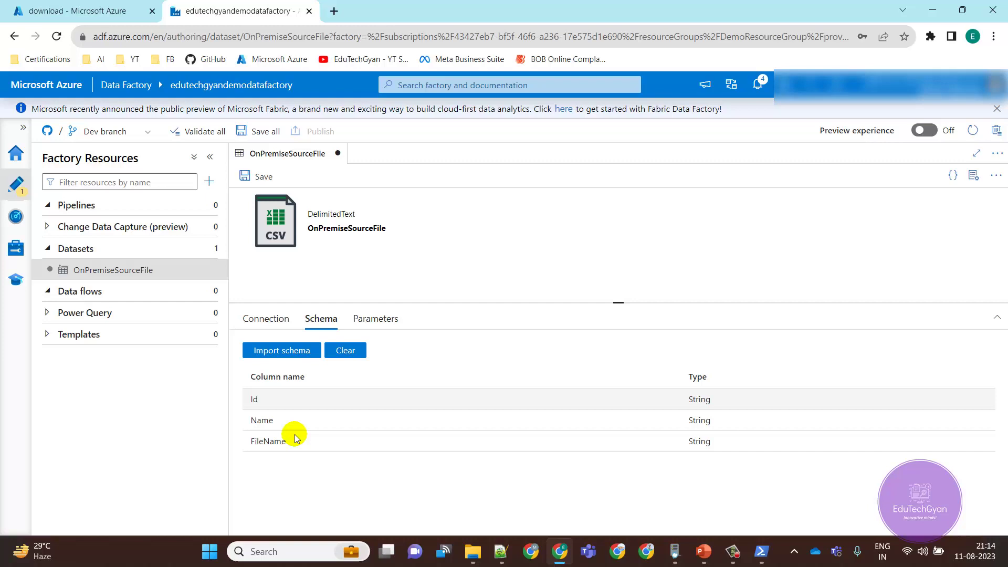
{"action": "left_click", "coordinate": [266, 319]}
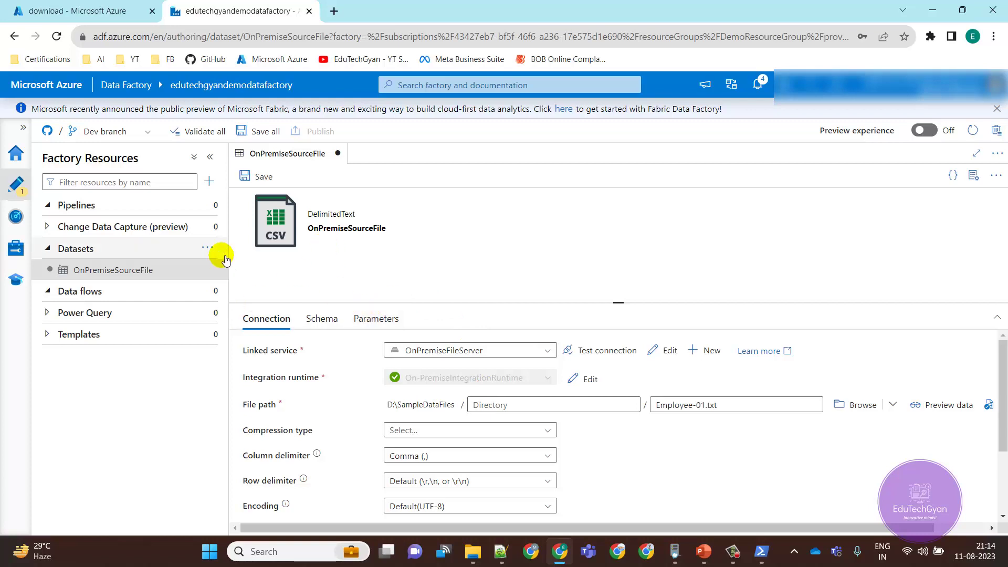
{"action": "left_click", "coordinate": [212, 270]}
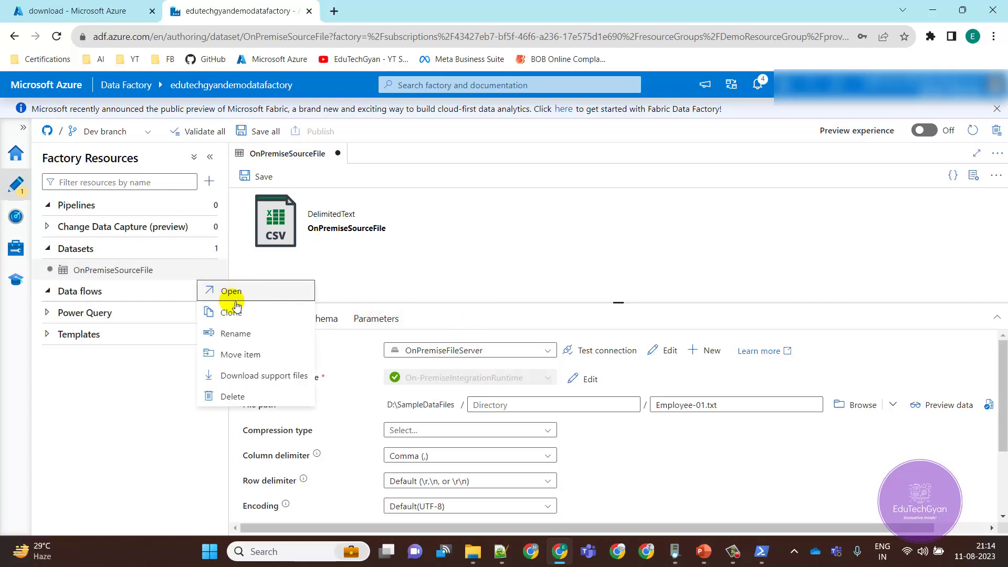
{"action": "left_click", "coordinate": [215, 248]}
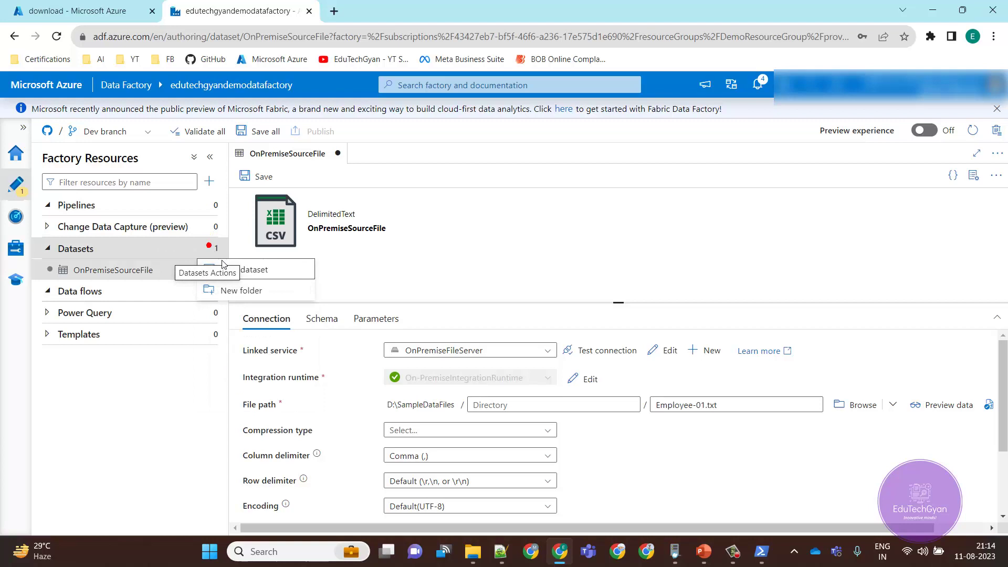
Start a new Azure Blob Storage dataset in DelimitedText format
{"action": "left_click", "coordinate": [236, 270]}
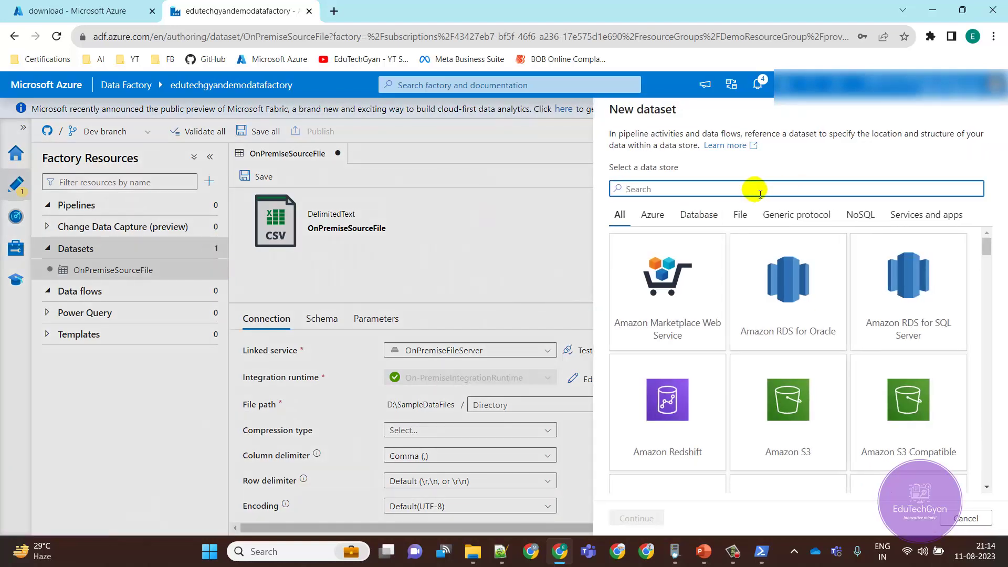
{"action": "type", "text": "bo"}
{"action": "key", "text": "BackSpace"}
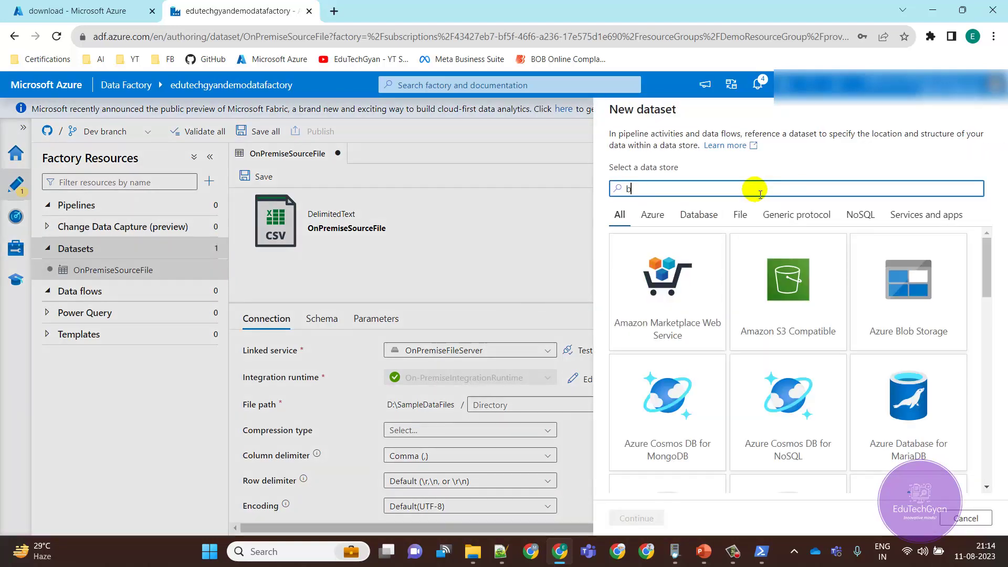
{"action": "type", "text": "lo"}
{"action": "left_click", "coordinate": [685, 284]}
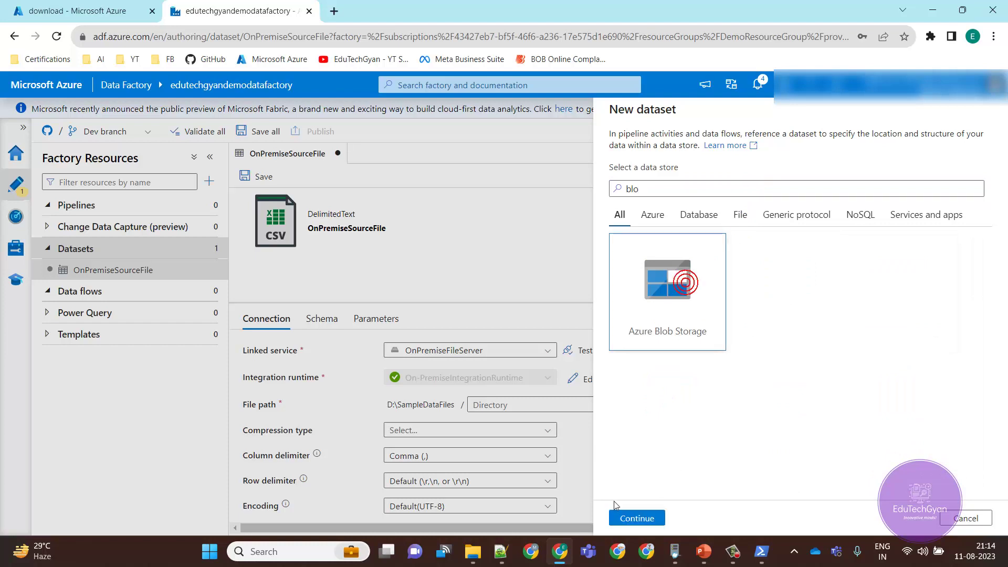
{"action": "left_click", "coordinate": [635, 519]}
{"action": "left_click", "coordinate": [909, 223]}
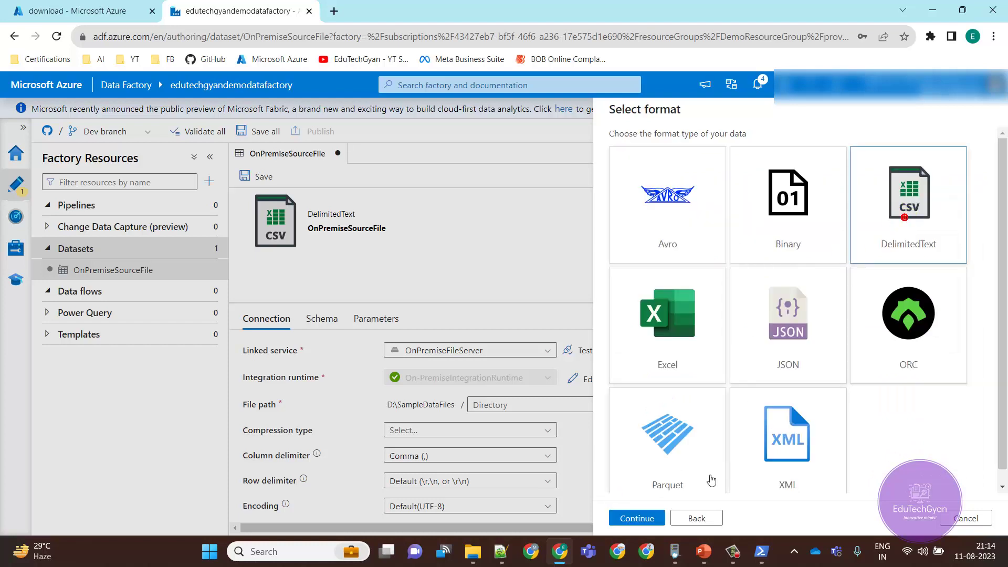
{"action": "left_click", "coordinate": [636, 518]}
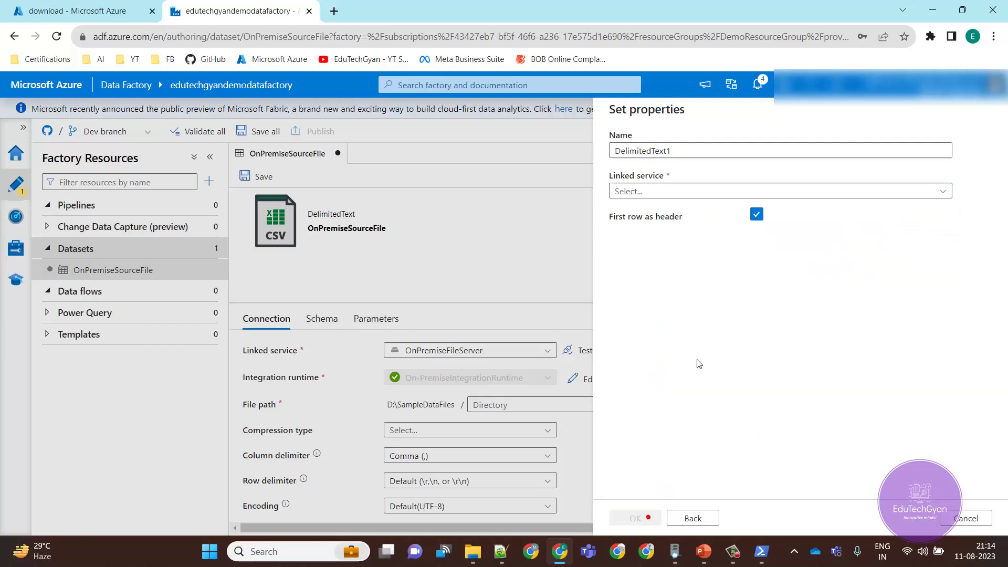
Name it TargetDataSet, link AzureBlobStorage_ls_Connect, and keep the download/Output path
{"action": "double_click", "coordinate": [678, 151]}
{"action": "type", "text": "Tar"}
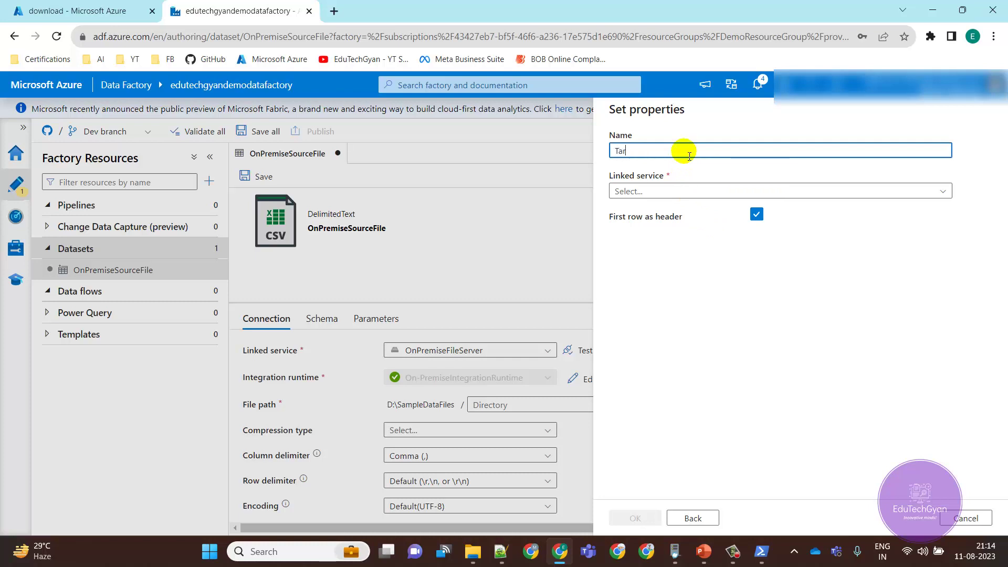
{"action": "type", "text": "DataSet"}
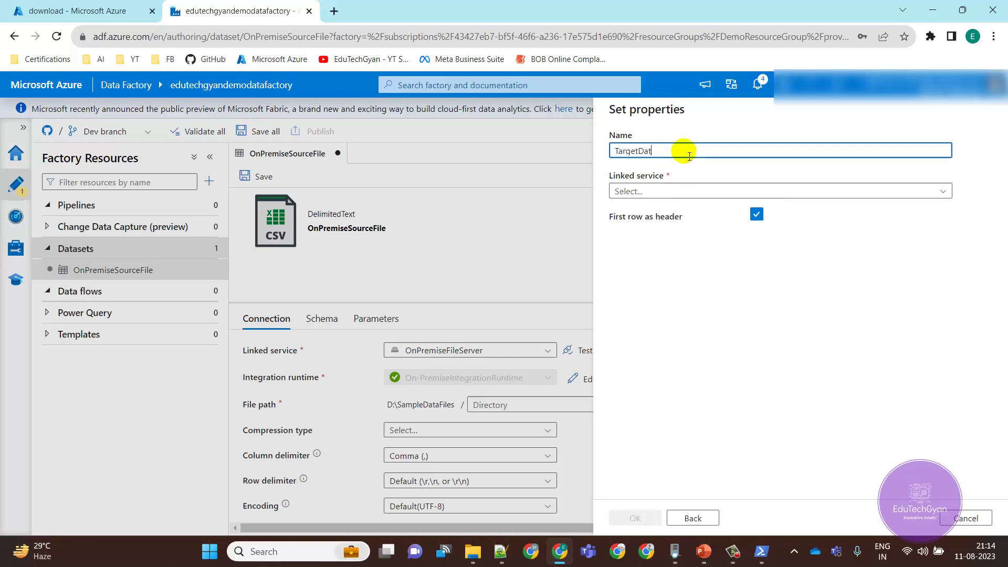
{"action": "left_click", "coordinate": [665, 190]}
{"action": "left_click", "coordinate": [658, 254]}
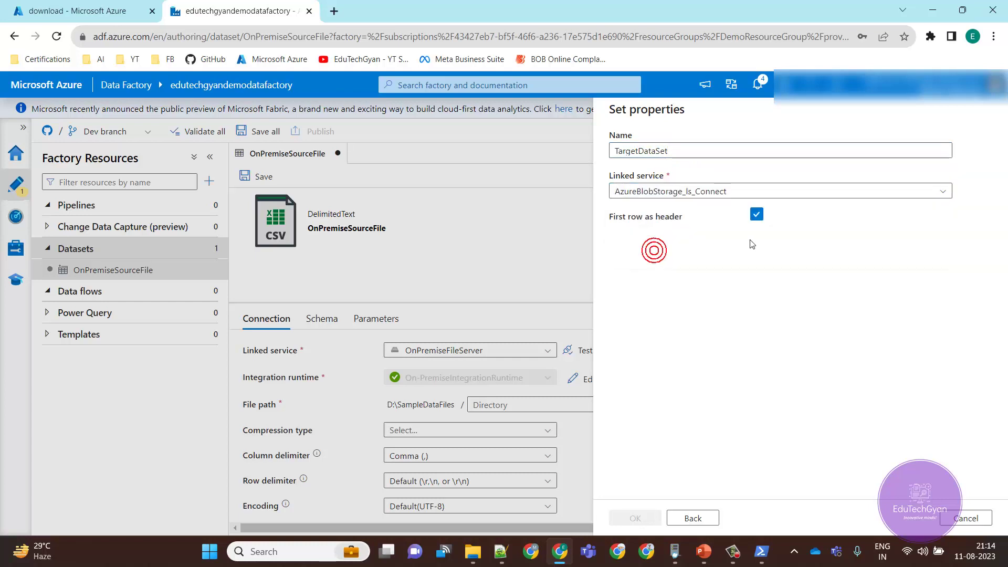
{"action": "left_click", "coordinate": [963, 232]}
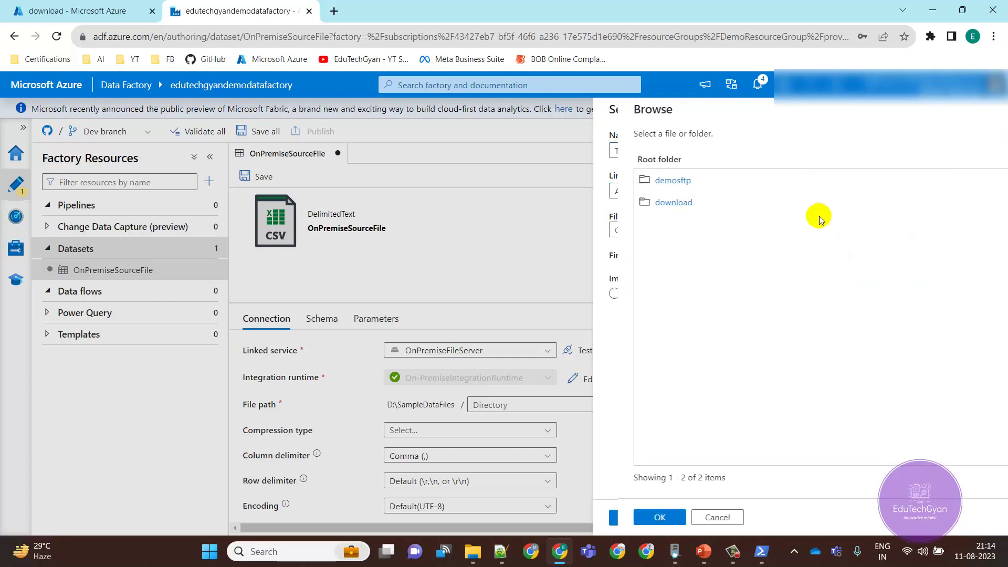
{"action": "left_click", "coordinate": [672, 208]}
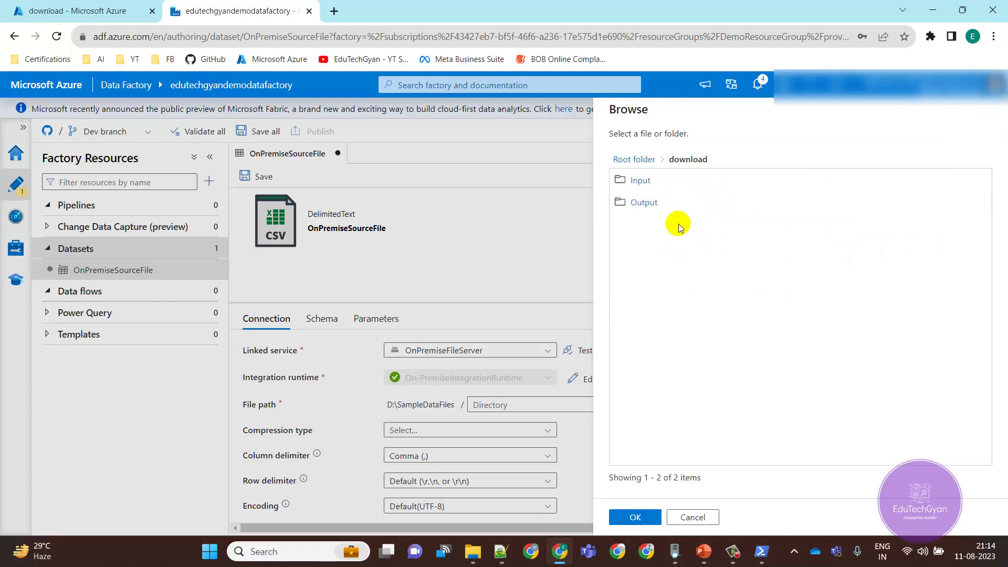
{"action": "double_click", "coordinate": [647, 201]}
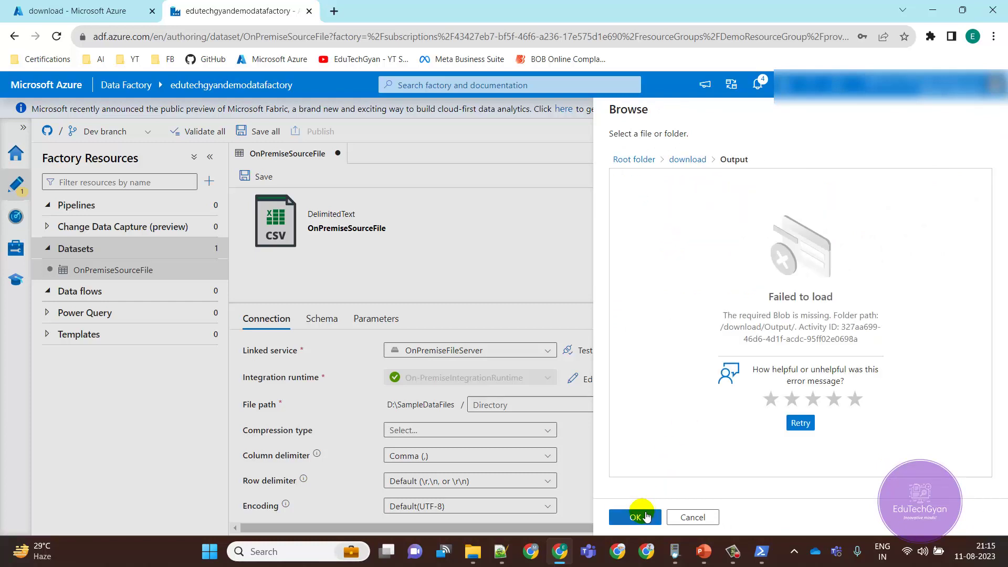
{"action": "left_click", "coordinate": [635, 518]}
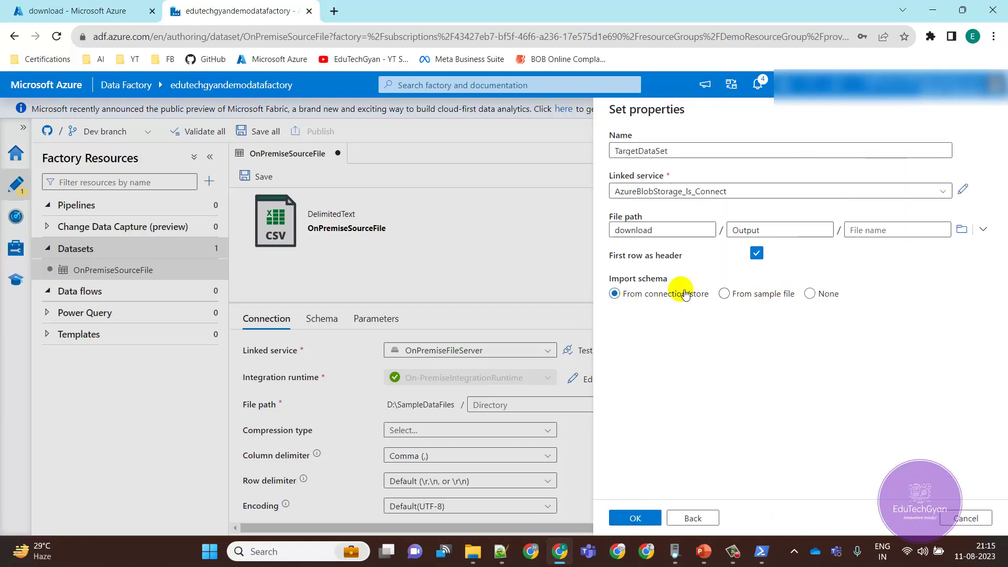
Create TargetDataSet with no imported schema and hide its properties pane
{"action": "left_click", "coordinate": [810, 293]}
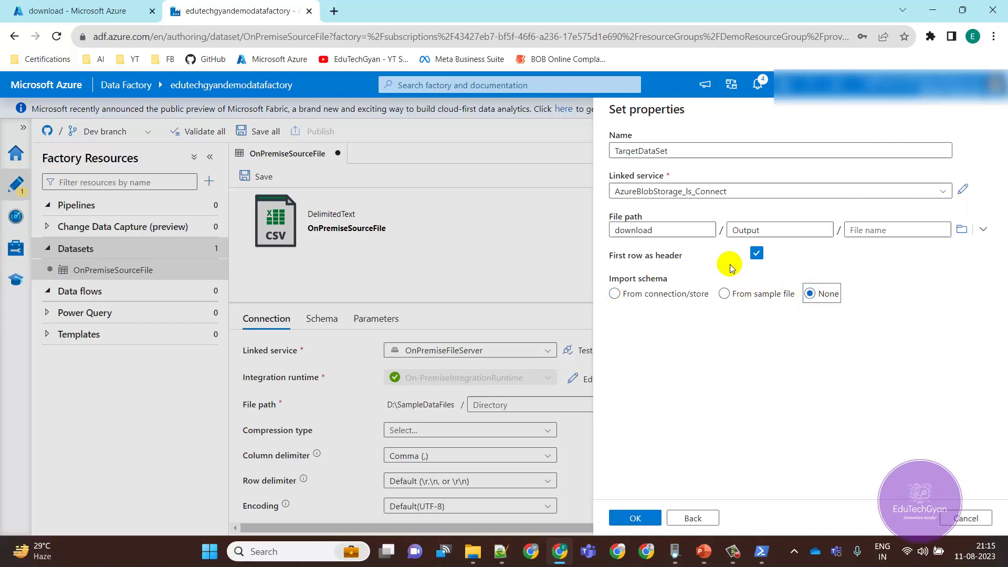
{"action": "left_click", "coordinate": [636, 518]}
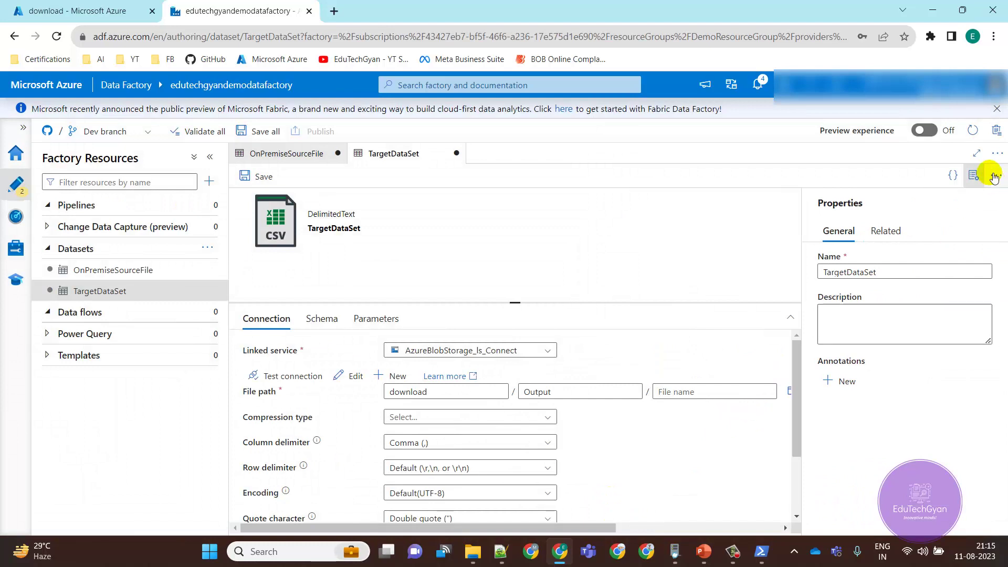
{"action": "left_click", "coordinate": [974, 176]}
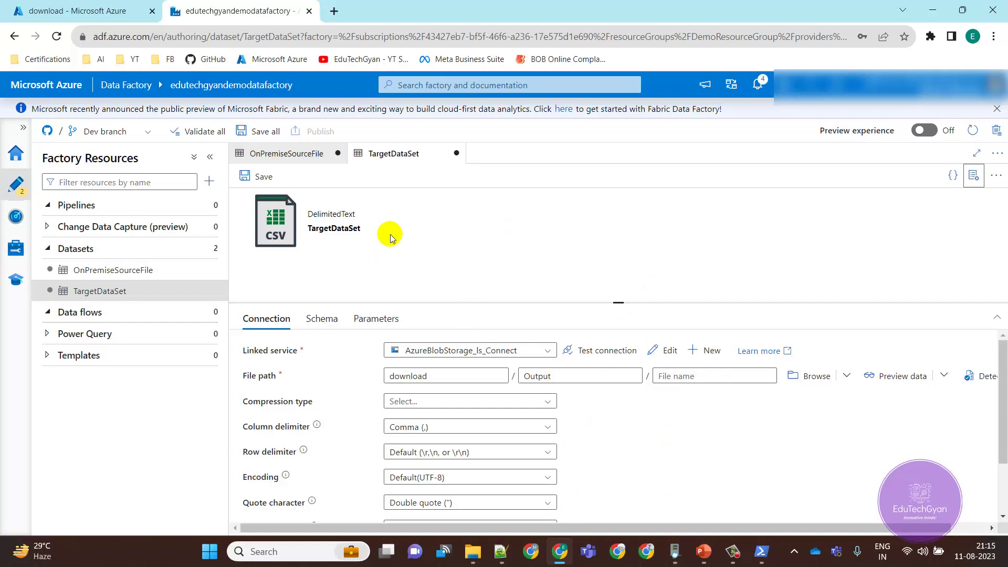
Create pipeline1 and drag a Copy data activity, found by searching 'cop', onto its canvas
{"action": "mouse_move", "coordinate": [118, 205]}
{"action": "left_click", "coordinate": [207, 206]}
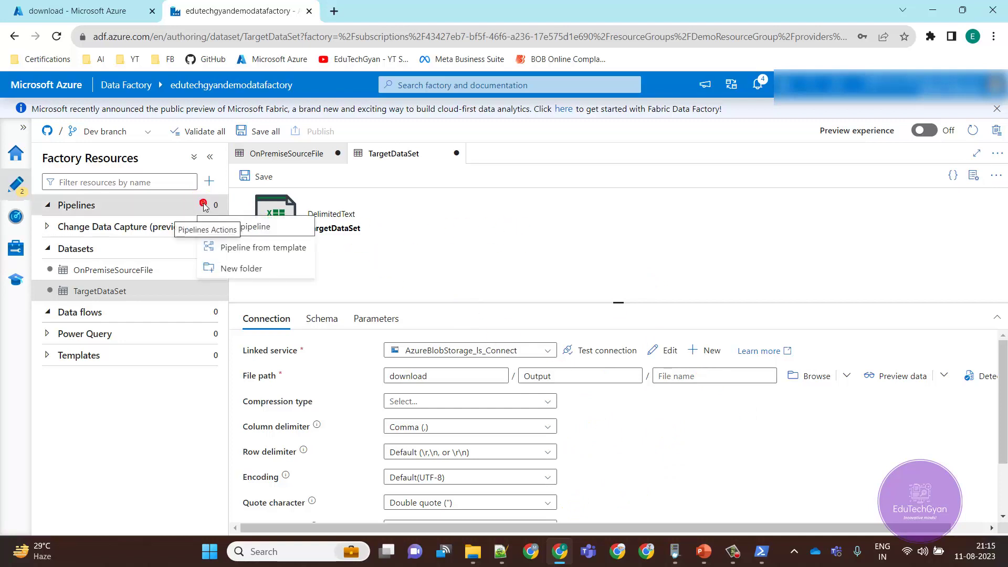
{"action": "left_click", "coordinate": [248, 226]}
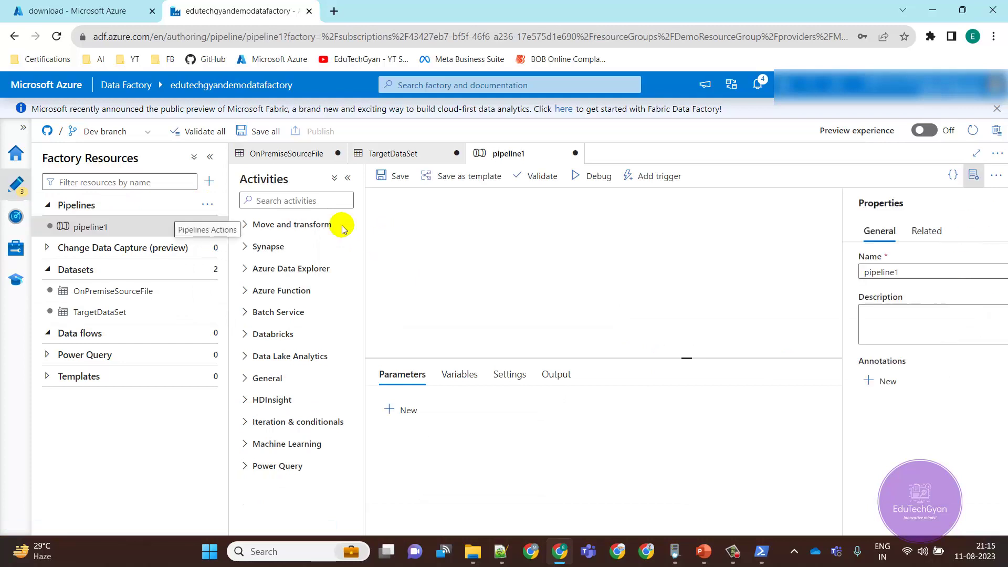
{"action": "left_click", "coordinate": [889, 272]}
{"action": "left_click", "coordinate": [776, 280]}
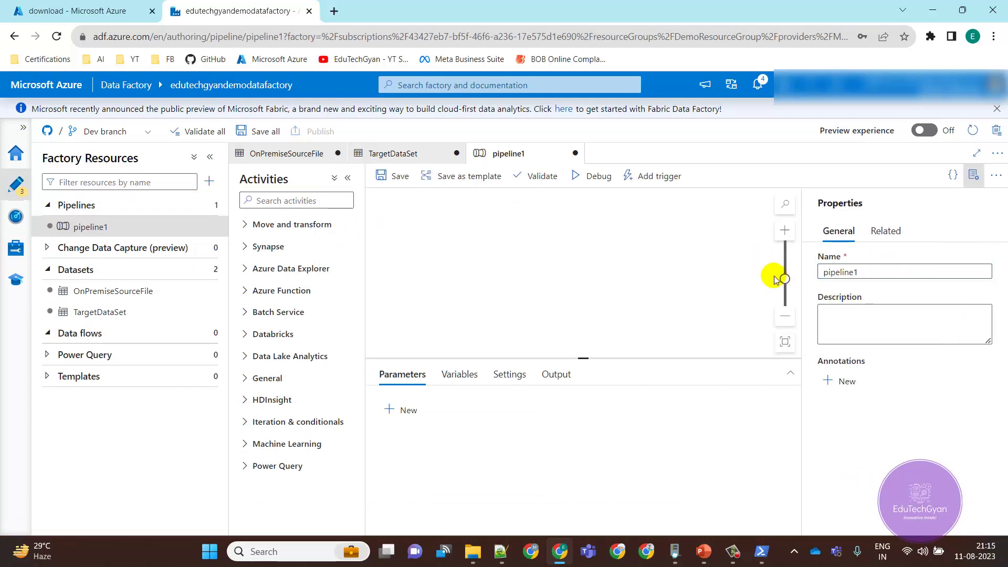
{"action": "left_click", "coordinate": [893, 272]}
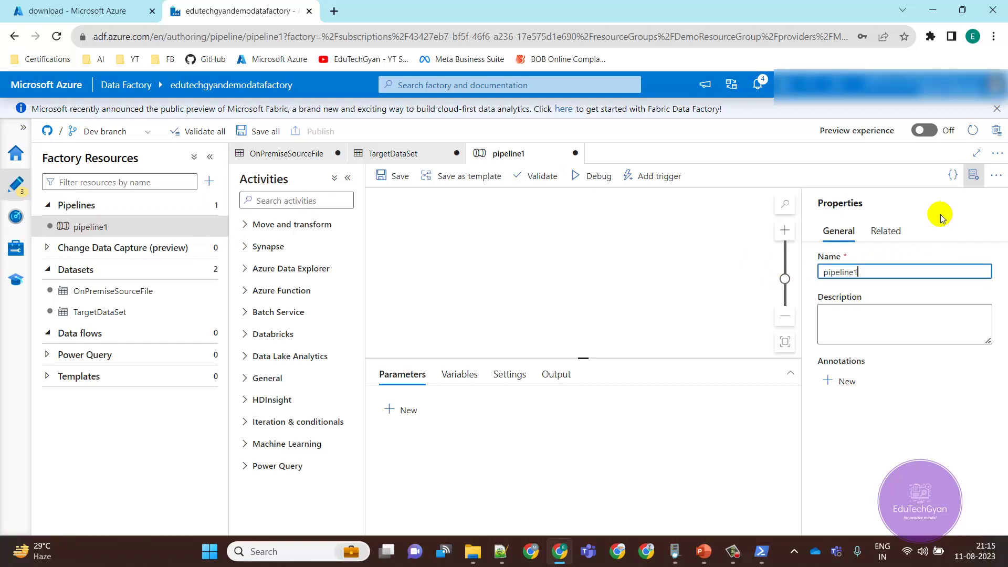
{"action": "left_click", "coordinate": [975, 175]}
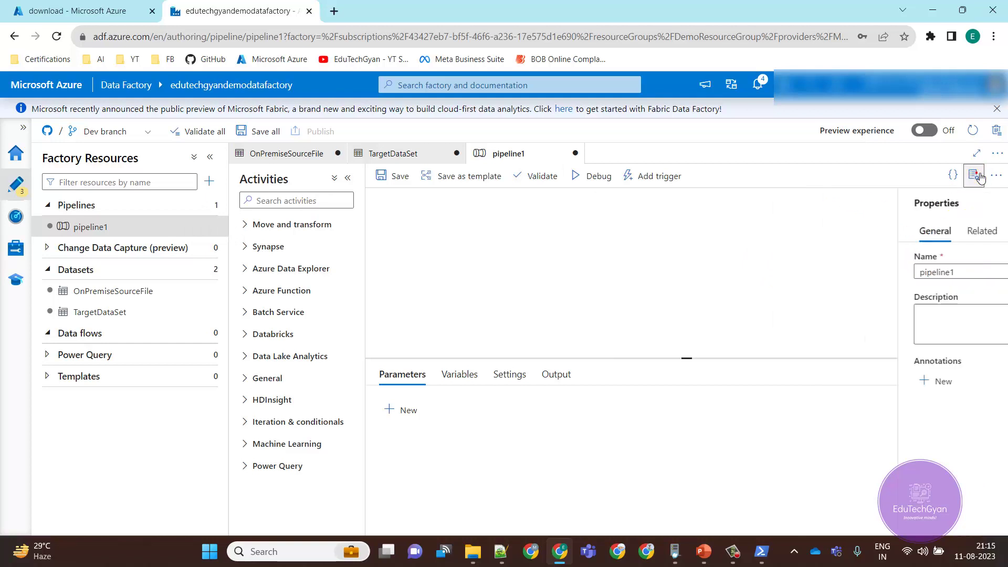
{"action": "left_click", "coordinate": [298, 204]}
{"action": "type", "text": "cop"}
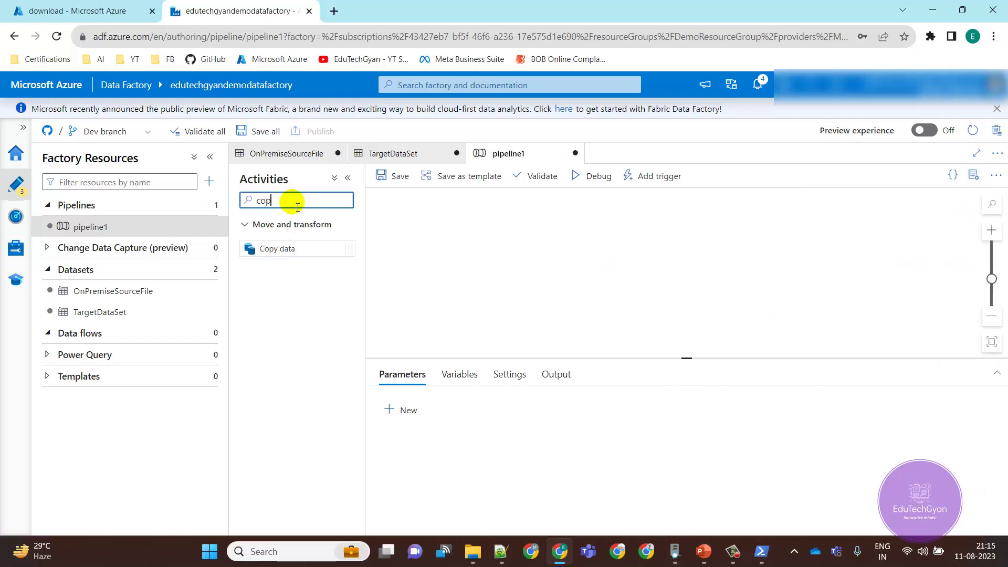
{"action": "mouse_move", "coordinate": [277, 248]}
{"action": "left_mouse_down"}
{"action": "mouse_move", "coordinate": [409, 268]}
{"action": "mouse_move", "coordinate": [592, 250]}
{"action": "left_mouse_up"}
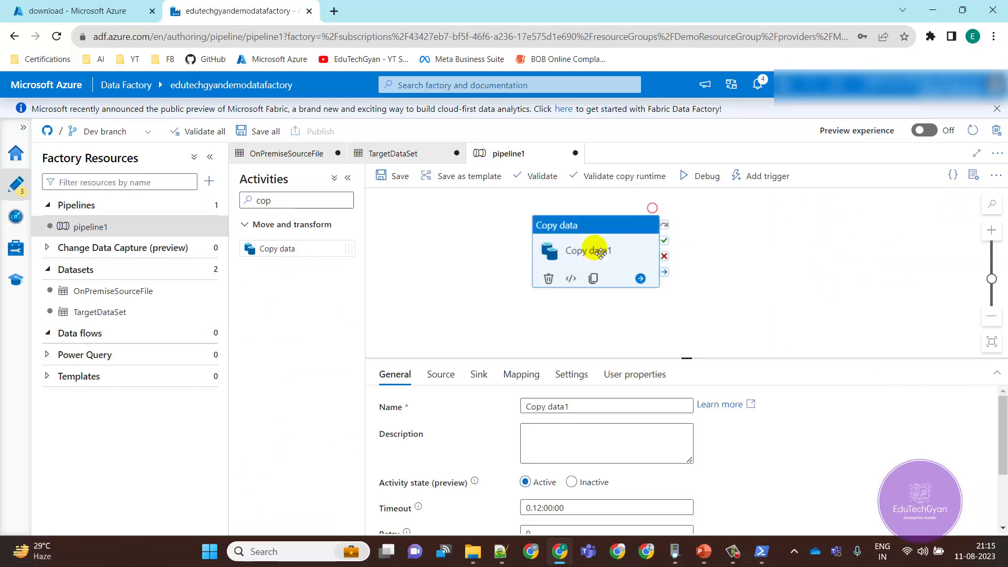
Set the Copy data activity's source dataset to OnPremiseSourceFile
{"action": "left_click", "coordinate": [440, 374]}
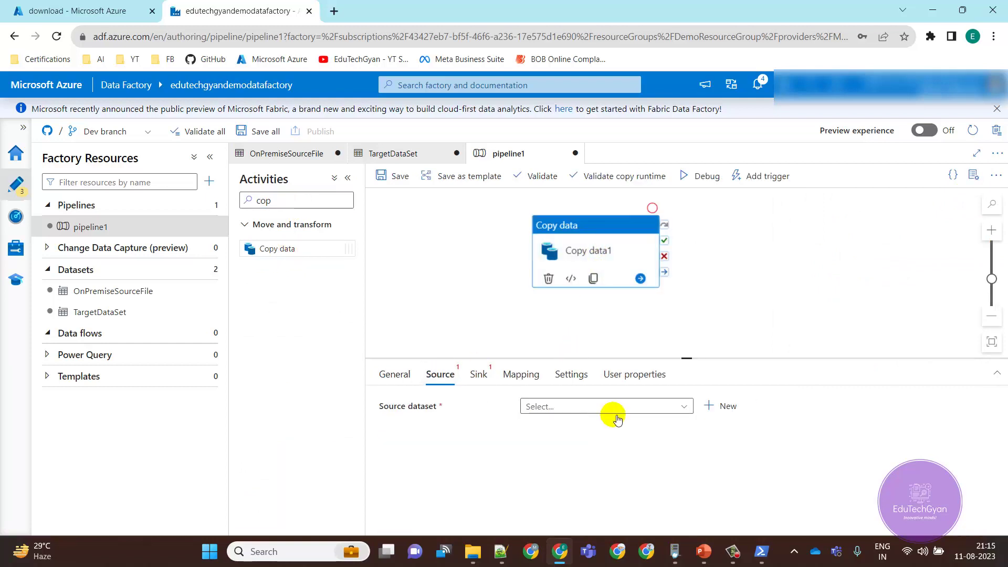
{"action": "left_click", "coordinate": [679, 406]}
{"action": "left_click", "coordinate": [603, 424]}
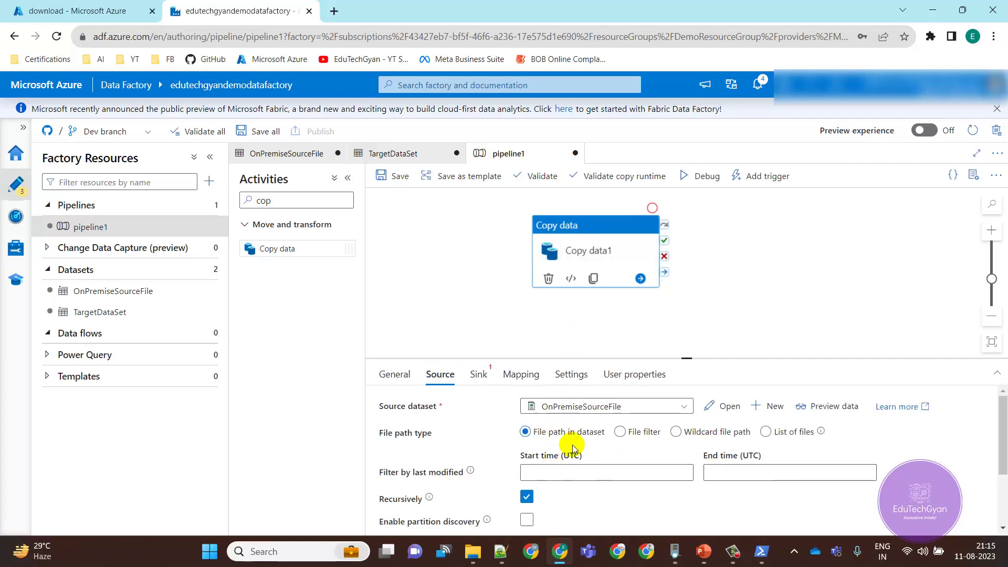
Set the sink dataset to TargetDataSet, leaving copy behaviour unchanged
{"action": "left_click", "coordinate": [478, 374]}
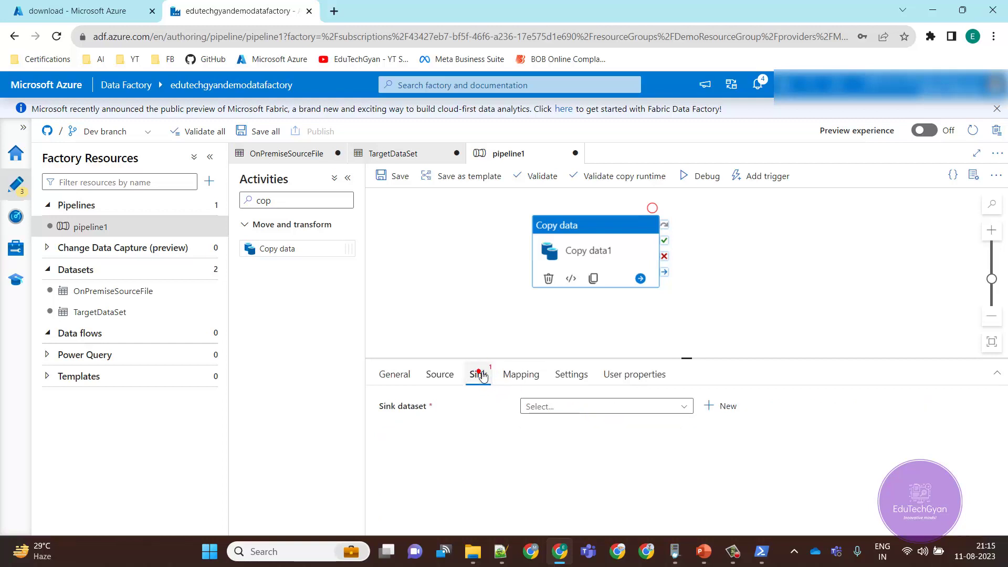
{"action": "left_click", "coordinate": [585, 406]}
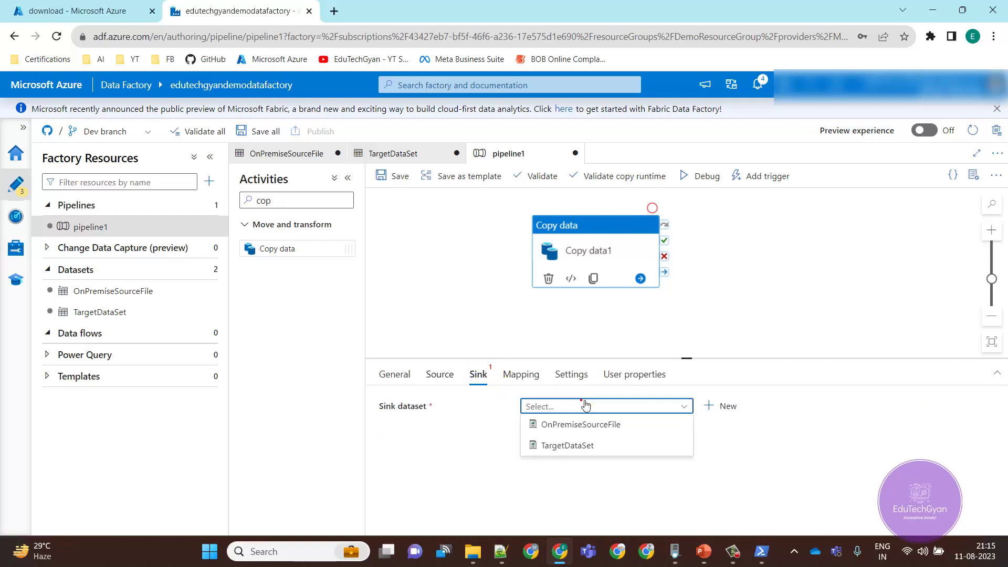
{"action": "left_click", "coordinate": [567, 445]}
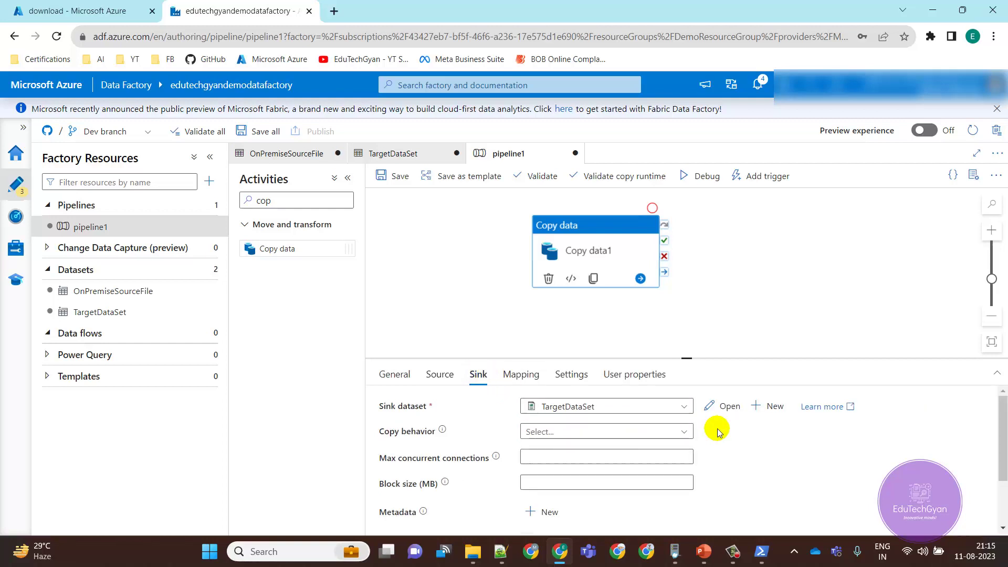
{"action": "left_click_drag", "start_coordinate": [1002, 399], "coordinate": [1002, 397]}
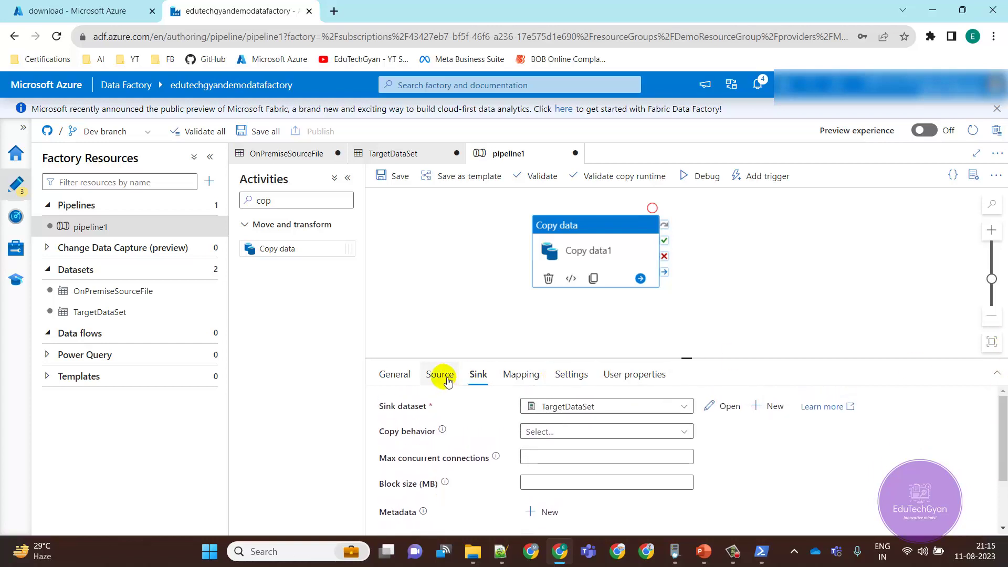
{"action": "left_click", "coordinate": [685, 431]}
{"action": "left_click", "coordinate": [768, 446]}
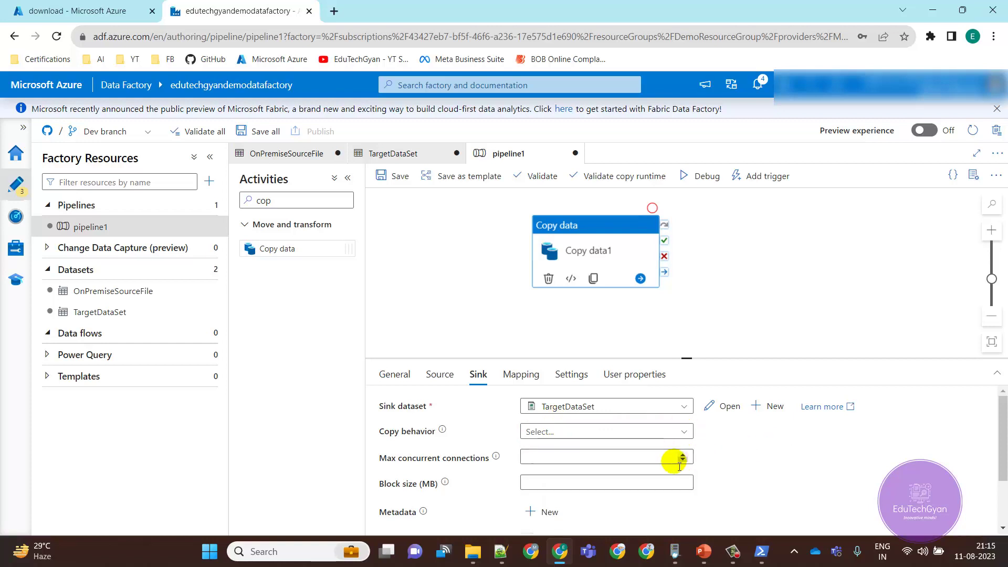
{"action": "left_click_drag", "start_coordinate": [1002, 404], "coordinate": [1002, 473]}
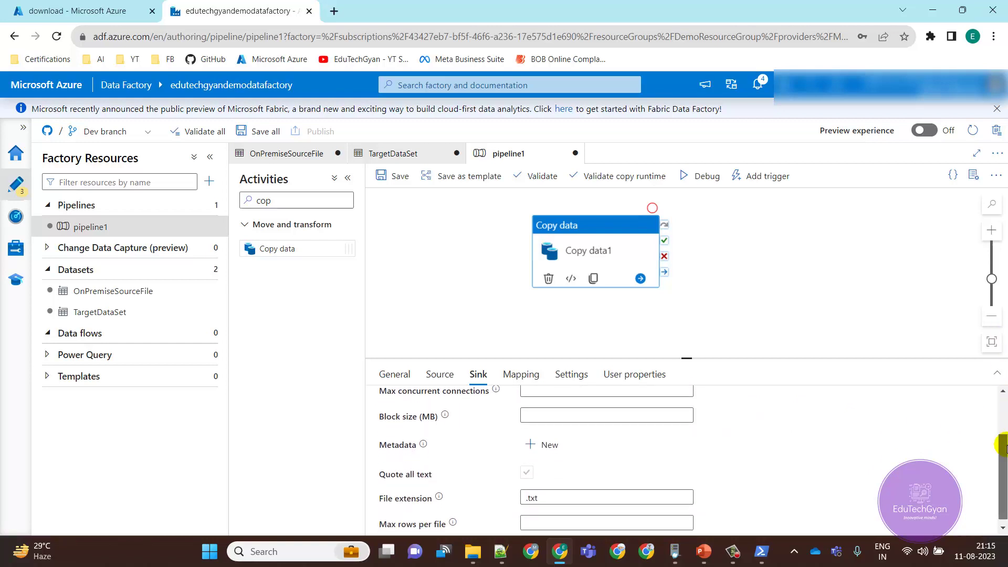
{"action": "left_click", "coordinate": [520, 374]}
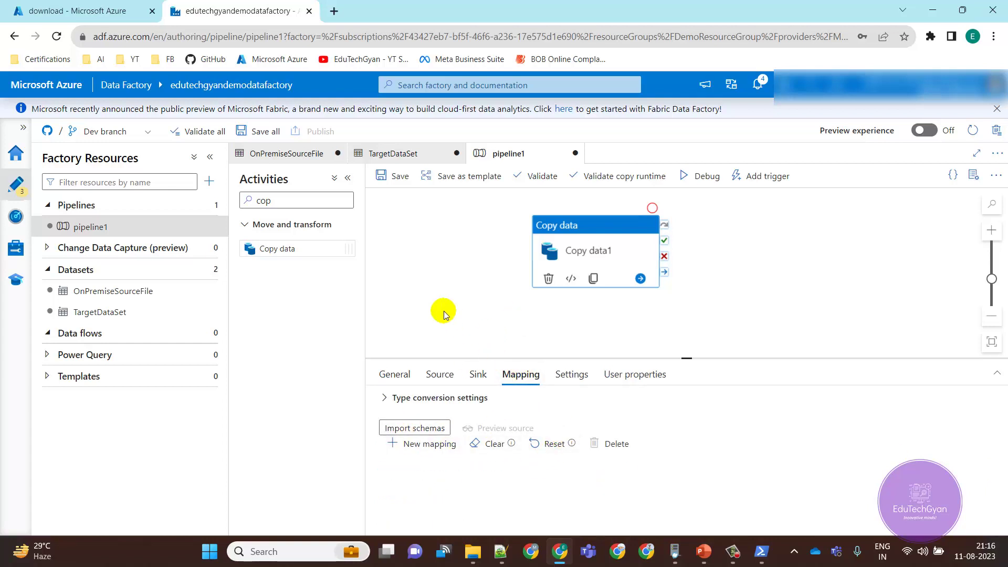
Debug pipeline1 and review Copy data1's succeeded run details showing 41 bytes copied
{"action": "left_click", "coordinate": [701, 176]}
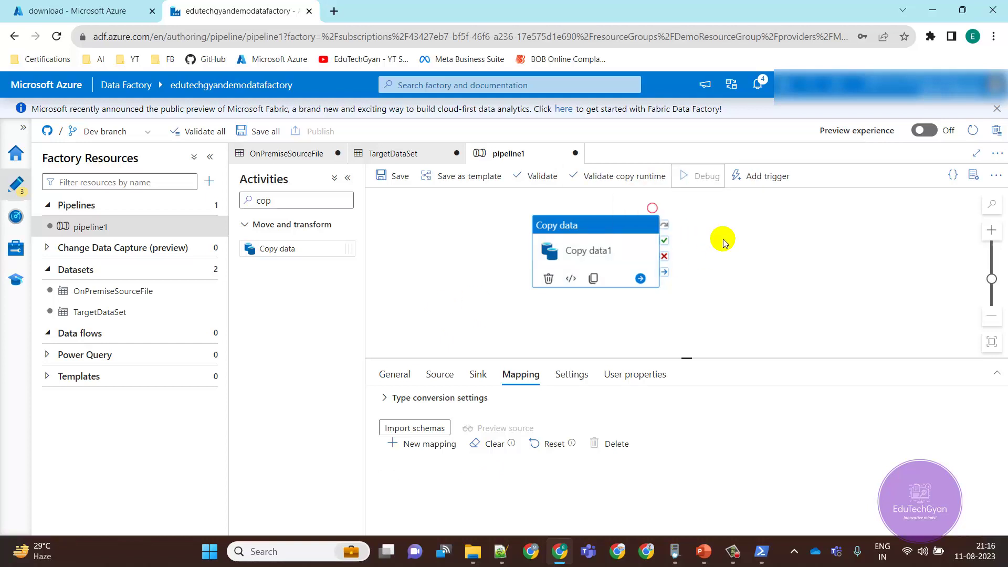
{"action": "left_click", "coordinate": [724, 242]}
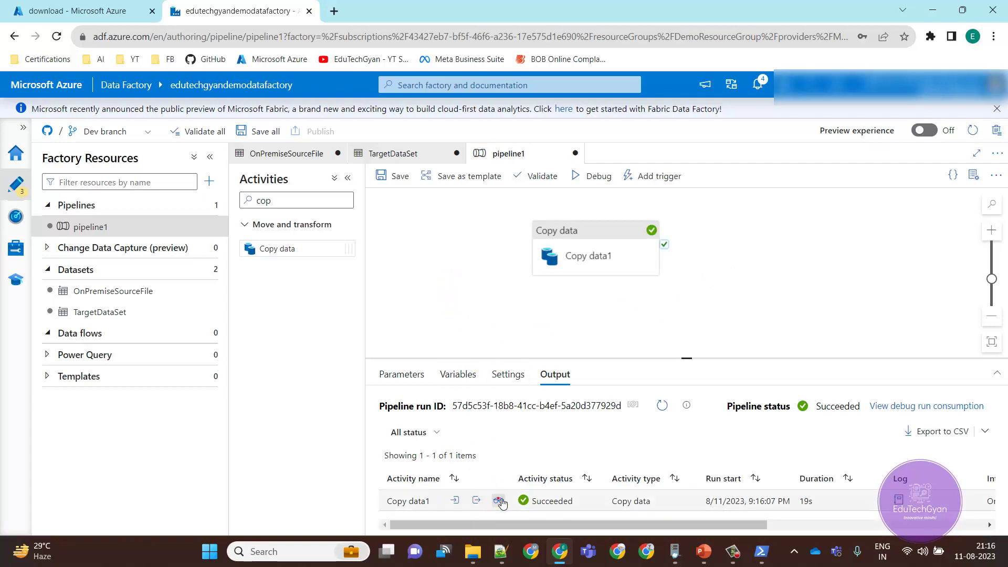
{"action": "left_click", "coordinate": [500, 501]}
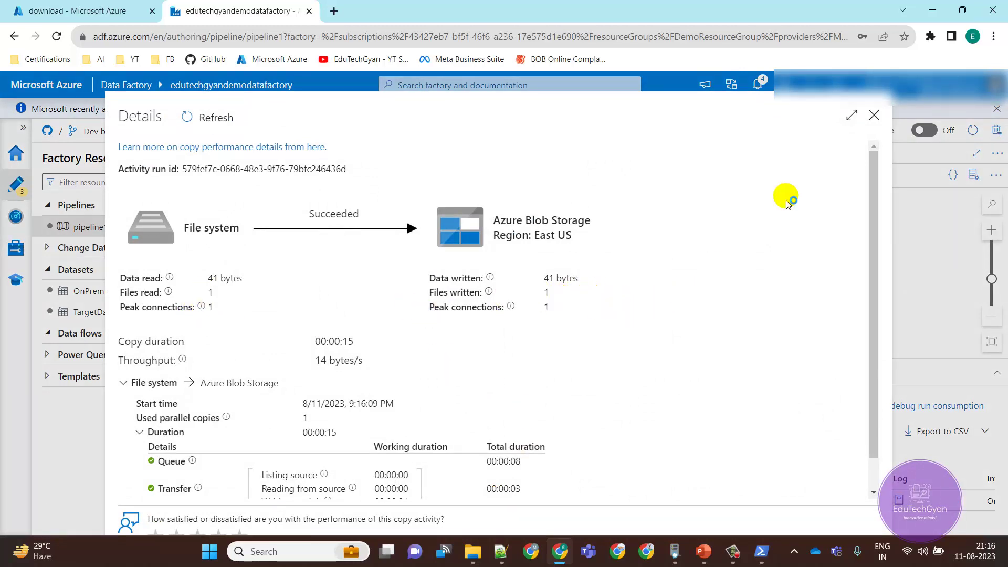
{"action": "left_click", "coordinate": [874, 115]}
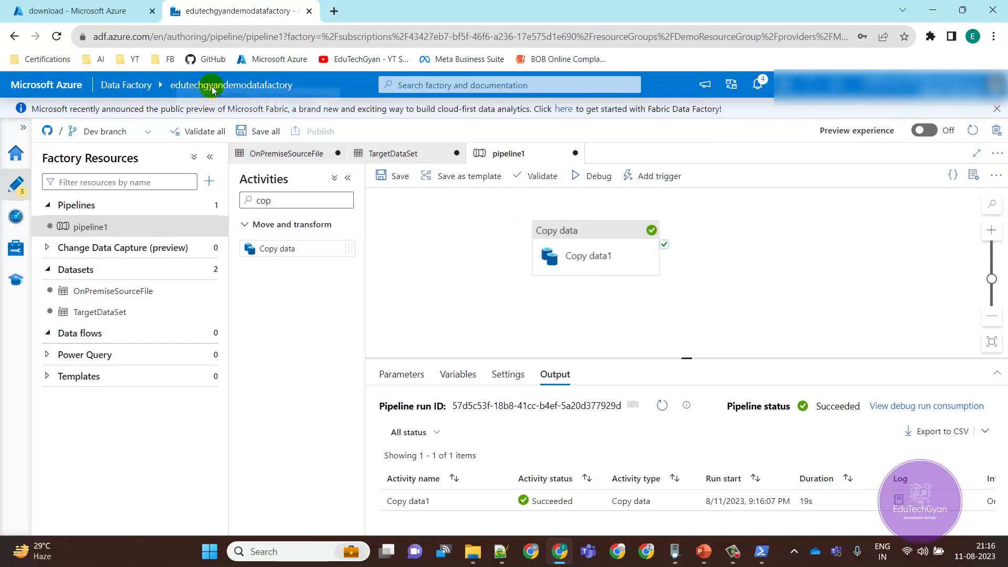
Refresh download/Output and view Employee-01.txt's header row and record 1001,Rahul,Employee.txt
{"action": "left_click", "coordinate": [63, 10]}
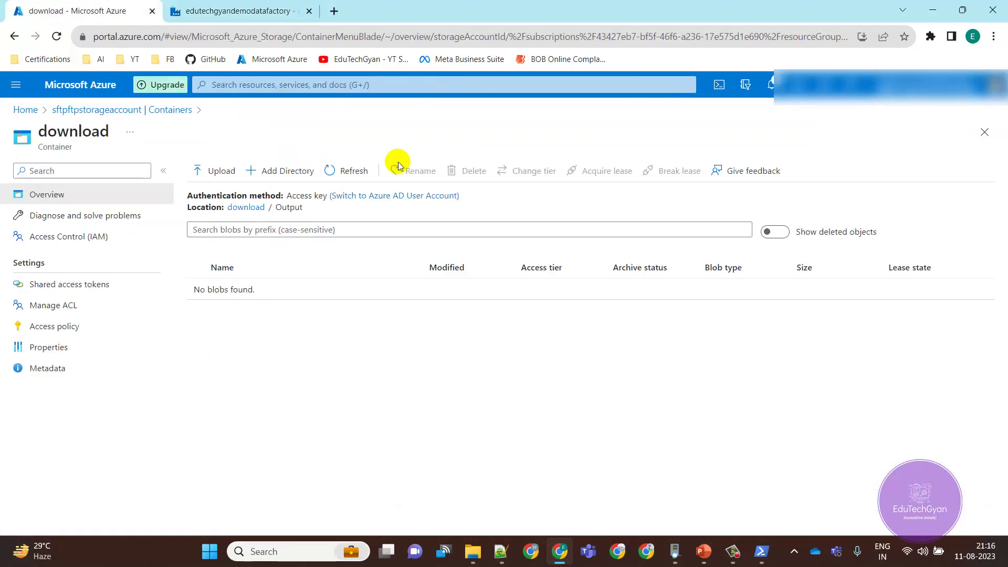
{"action": "left_click", "coordinate": [352, 171]}
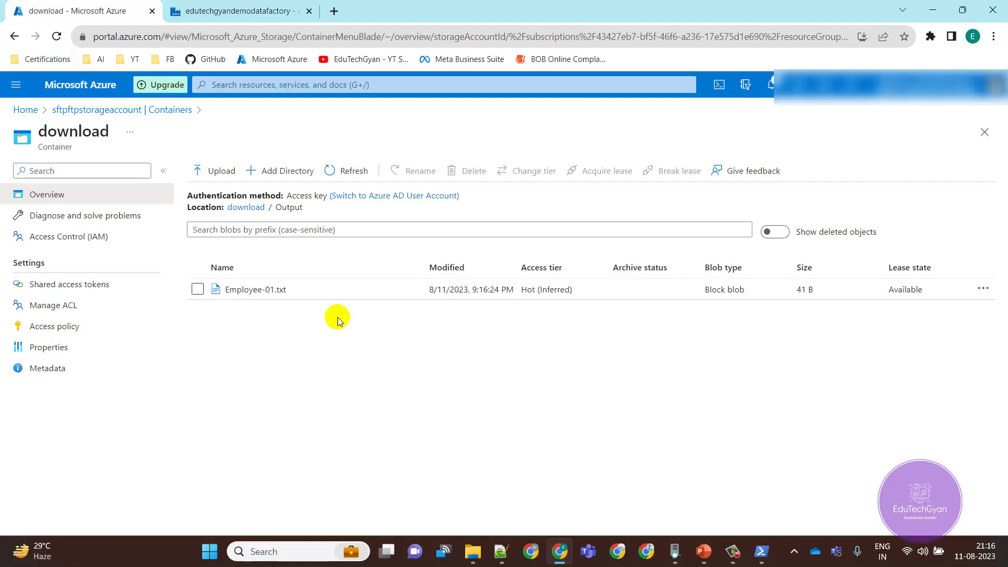
{"action": "left_click", "coordinate": [255, 289]}
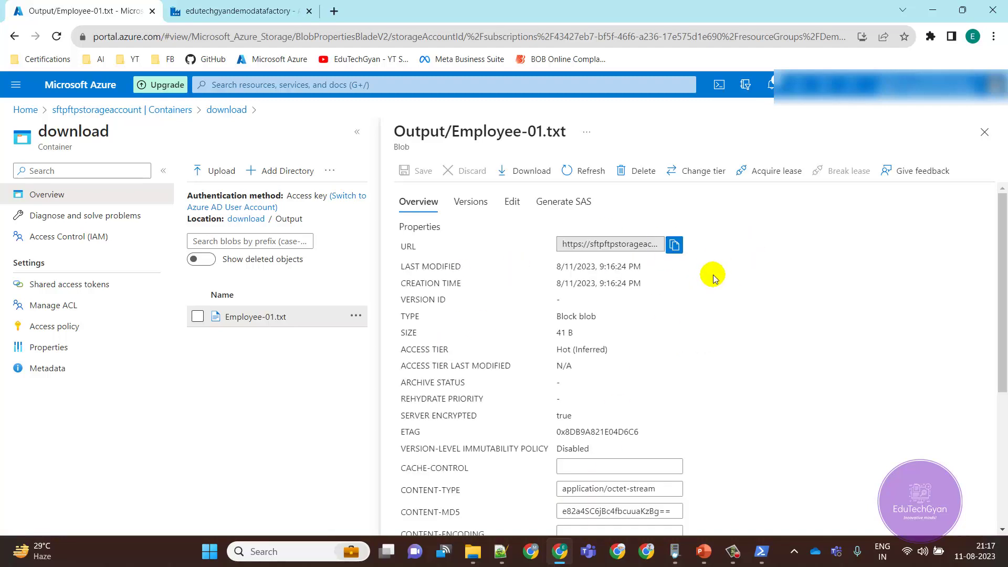
{"action": "left_click", "coordinate": [513, 202]}
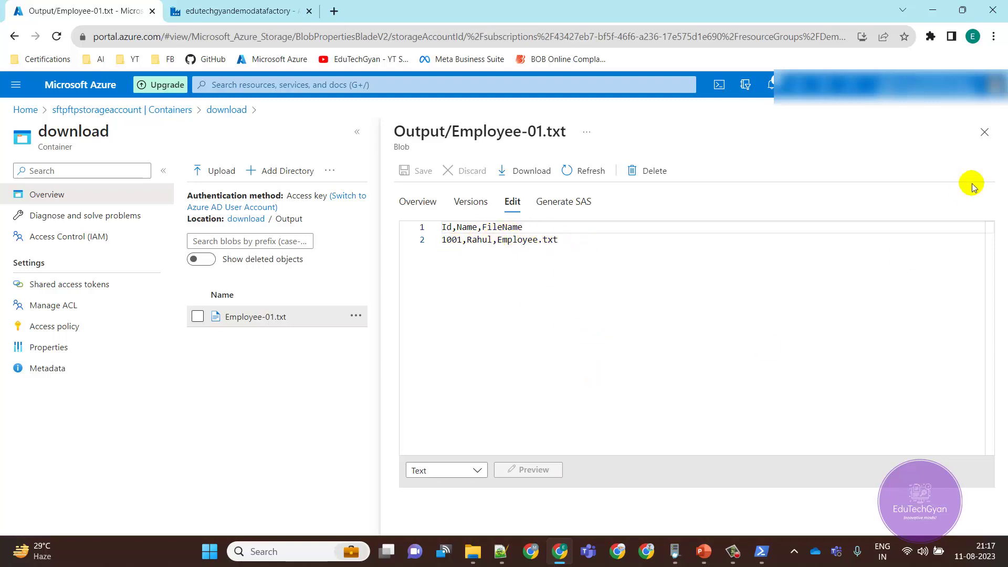
{"action": "left_click", "coordinate": [984, 131]}
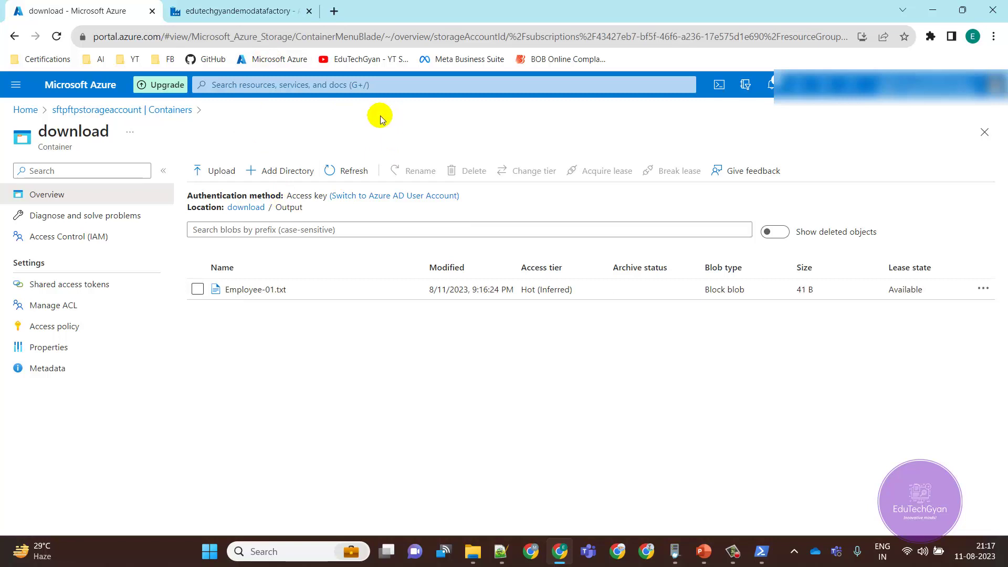
{"action": "left_click", "coordinate": [237, 11]}
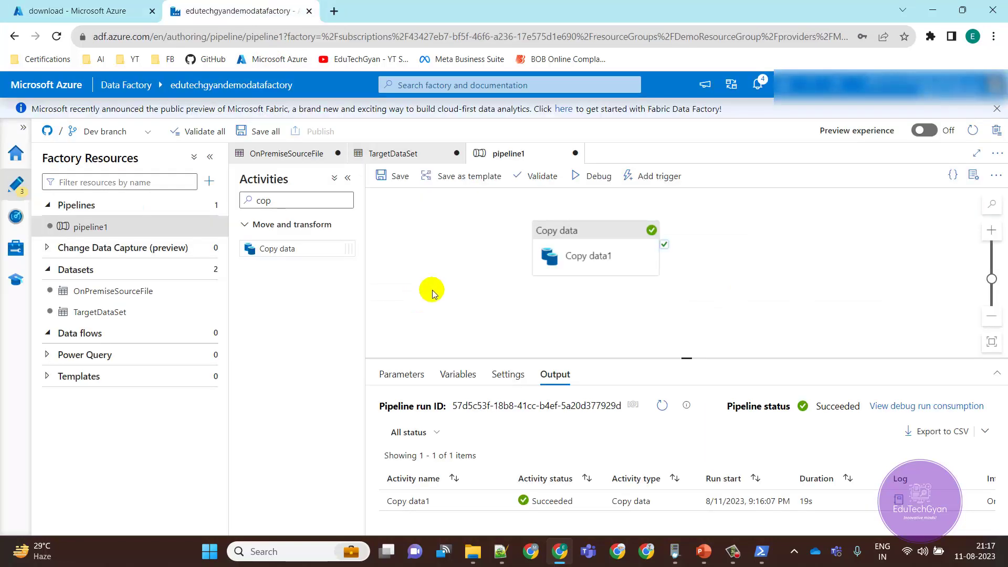